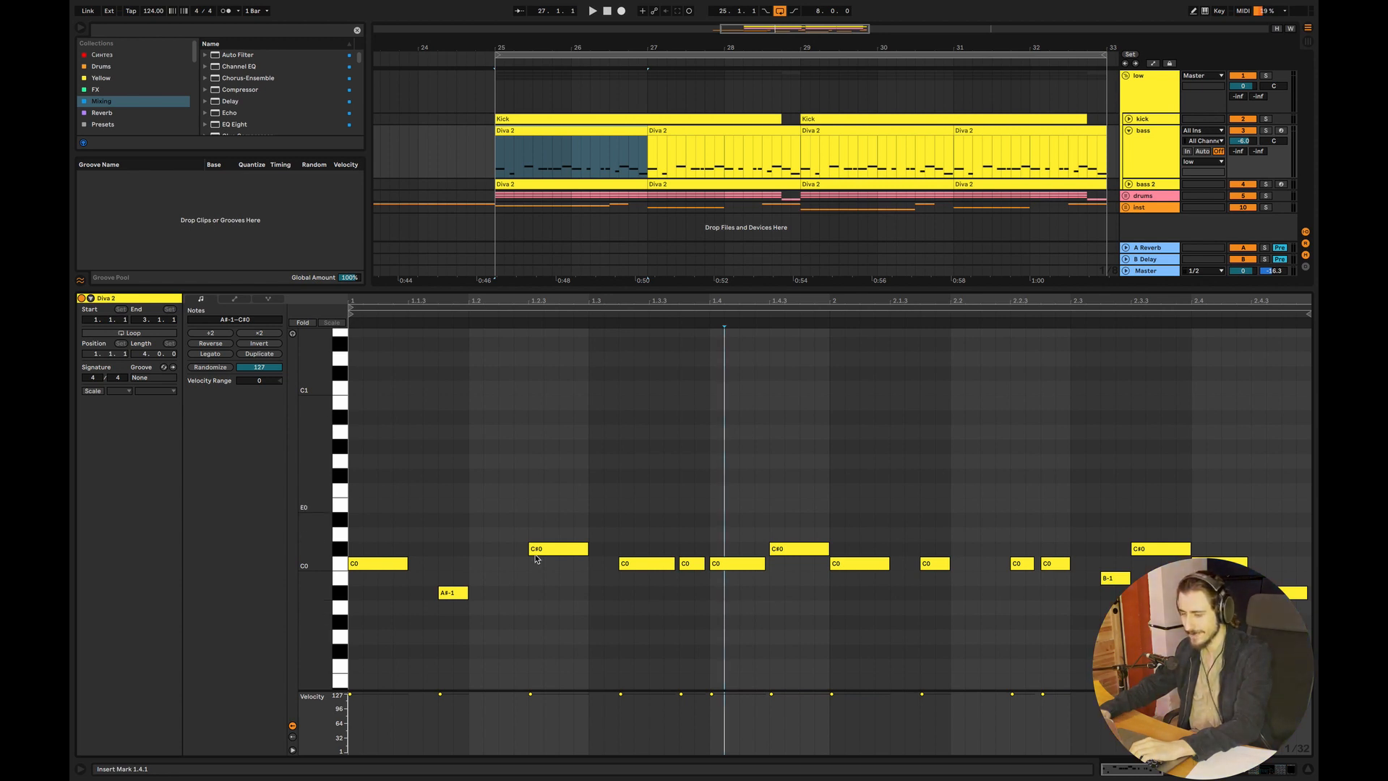
{"action": "left_click_drag", "start_coordinate": [790, 584], "coordinate": [618, 567]}
{"action": "left_click_drag", "start_coordinate": [425, 574], "coordinate": [310, 562]}
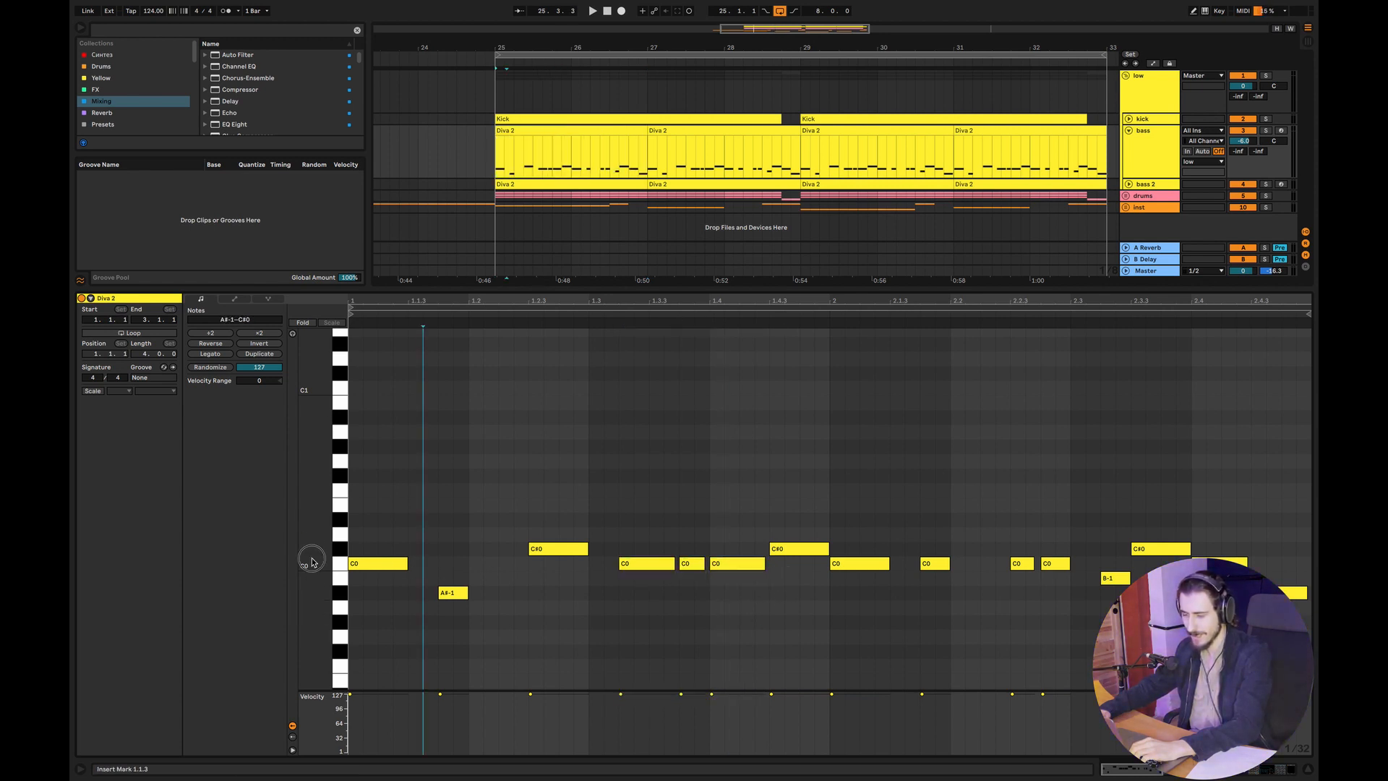
{"action": "left_click_drag", "start_coordinate": [597, 573], "coordinate": [828, 565]}
{"action": "left_click", "coordinate": [741, 592]}
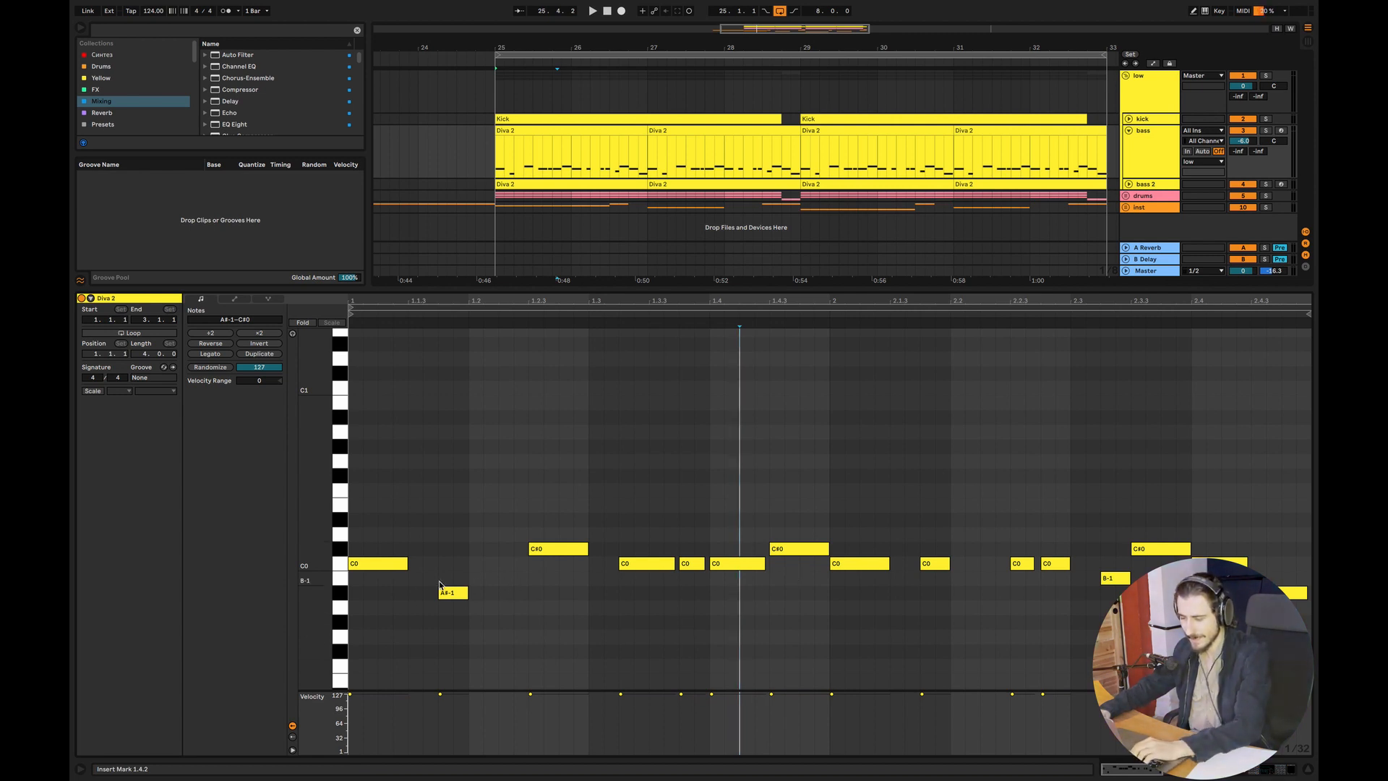
Solo the bass track together with the kick and play the bass pattern
{"action": "left_click", "coordinate": [1265, 131]}
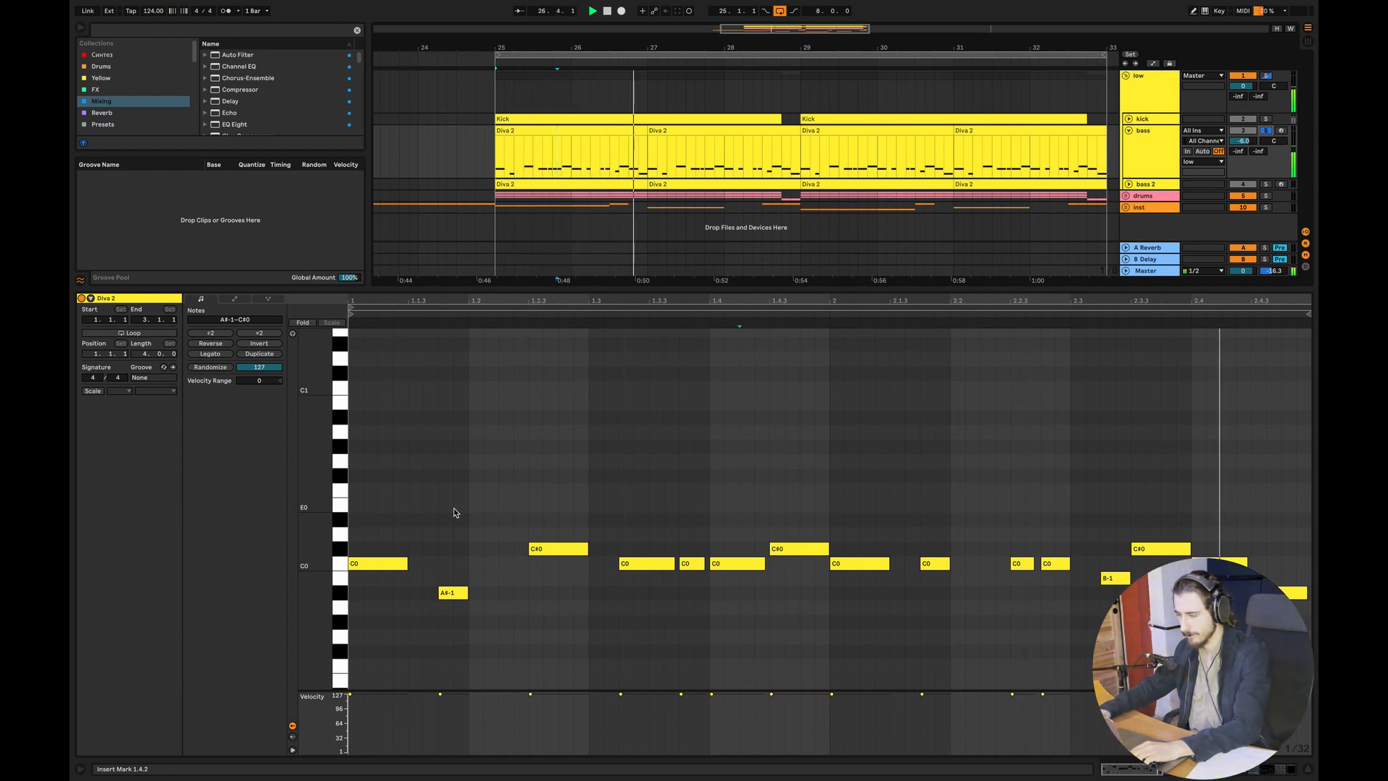
{"action": "left_click", "coordinate": [1020, 564]}
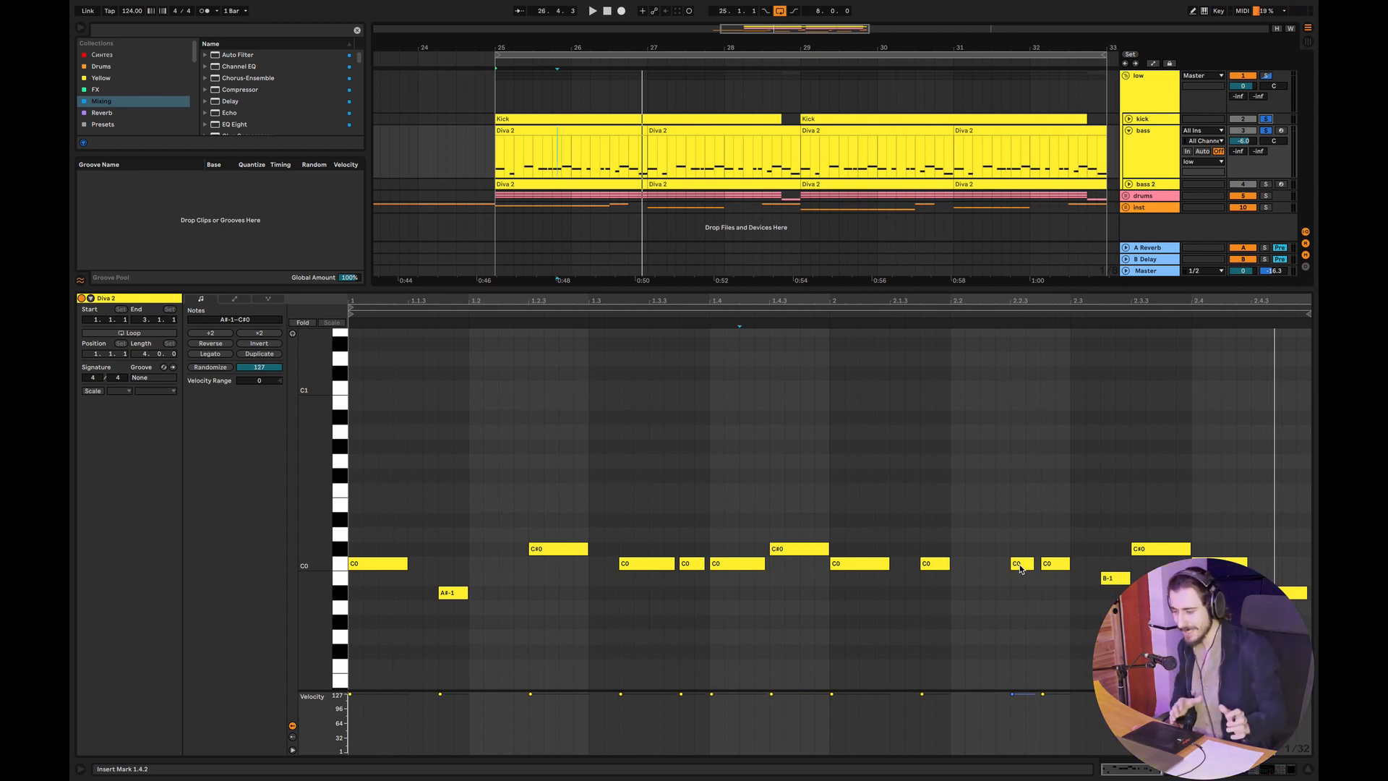
{"action": "left_click", "coordinate": [692, 564]}
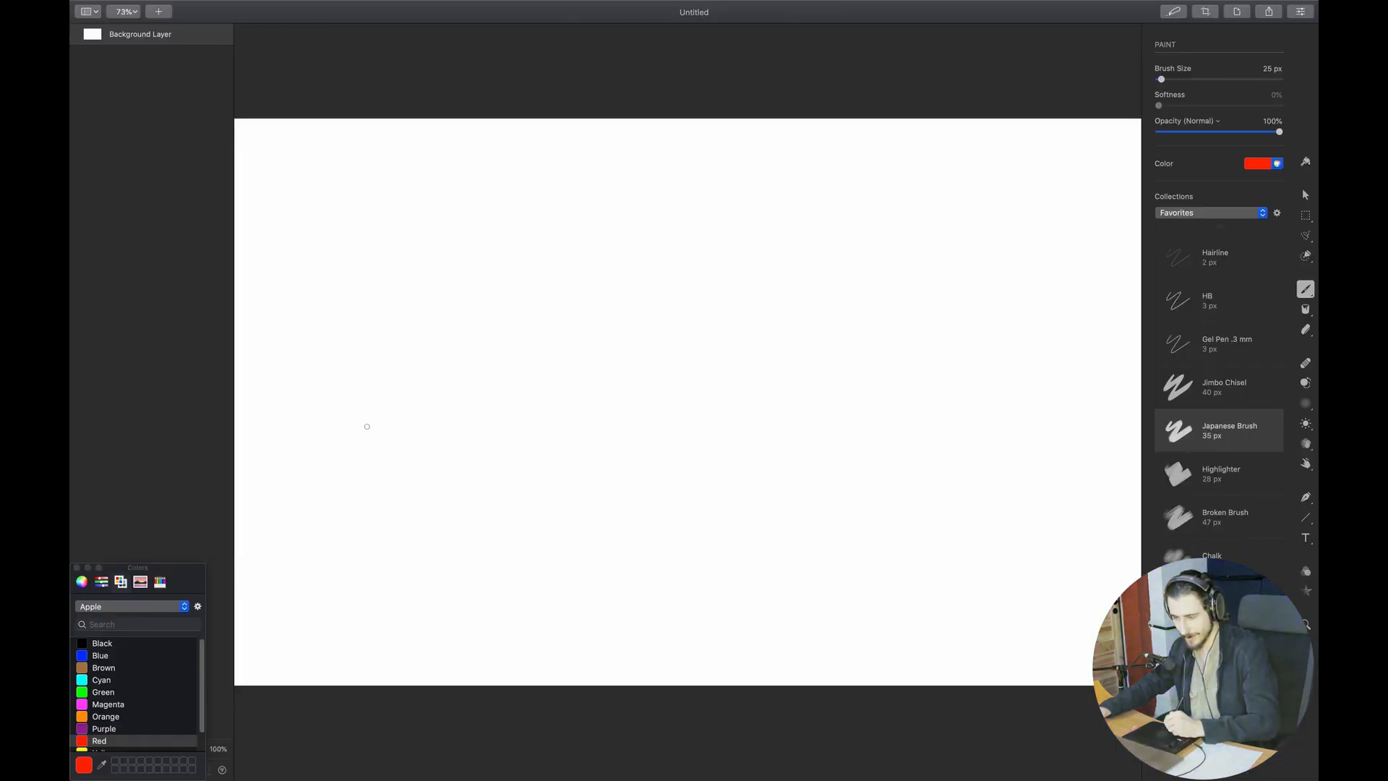
In the drawing app, sketch four equal red boxes labelled "bass notes" with an arrow leading to the word "Boring"
{"action": "mouse_move", "coordinate": [335, 454]}
{"action": "left_mouse_down"}
{"action": "mouse_move", "coordinate": [365, 492]}
{"action": "mouse_move", "coordinate": [369, 459]}
{"action": "mouse_move", "coordinate": [350, 460]}
{"action": "mouse_move", "coordinate": [458, 487]}
{"action": "mouse_move", "coordinate": [430, 457]}
{"action": "mouse_move", "coordinate": [527, 496]}
{"action": "mouse_move", "coordinate": [516, 454]}
{"action": "mouse_move", "coordinate": [589, 493]}
{"action": "mouse_move", "coordinate": [569, 459]}
{"action": "left_mouse_up"}
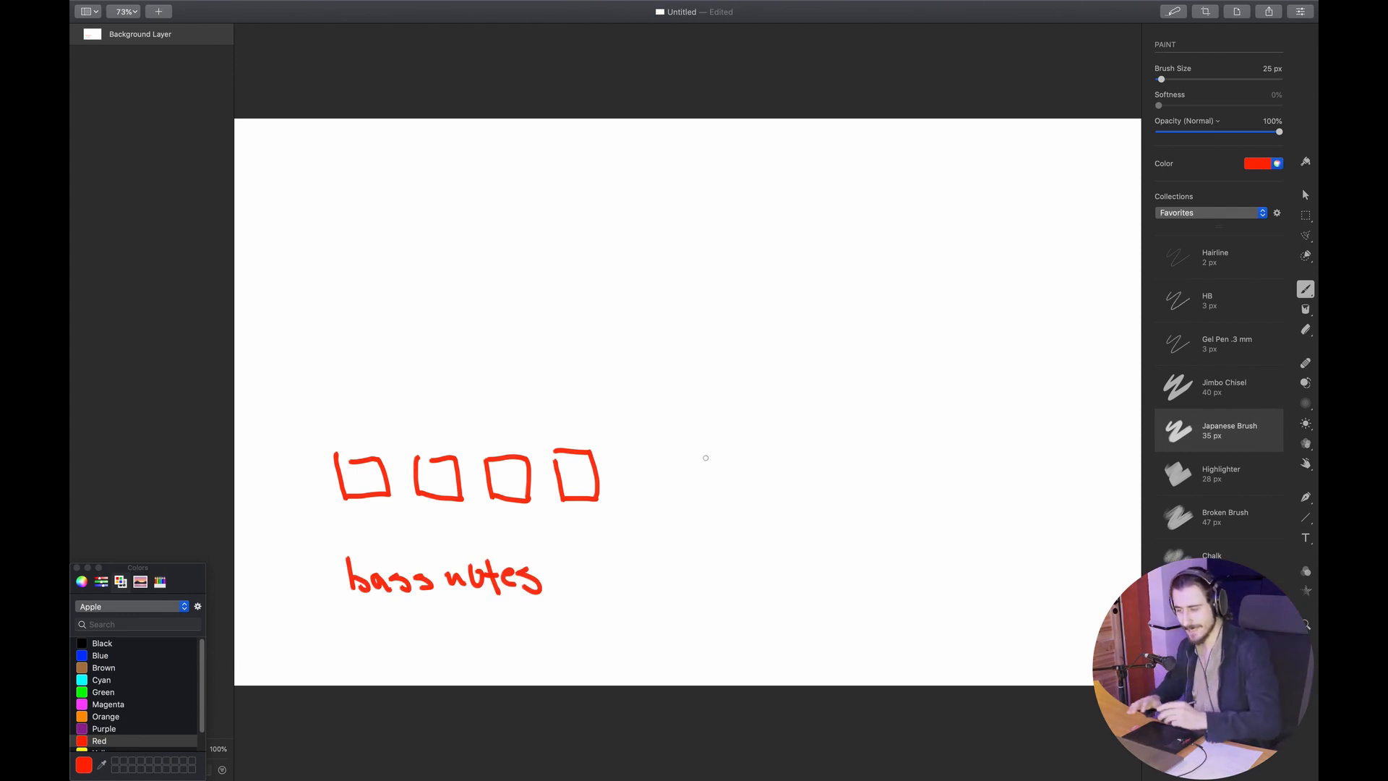
{"action": "mouse_move", "coordinate": [642, 475]}
{"action": "left_mouse_down"}
{"action": "mouse_move", "coordinate": [716, 462]}
{"action": "mouse_move", "coordinate": [877, 509]}
{"action": "left_mouse_up"}
{"action": "left_click", "coordinate": [820, 454]}
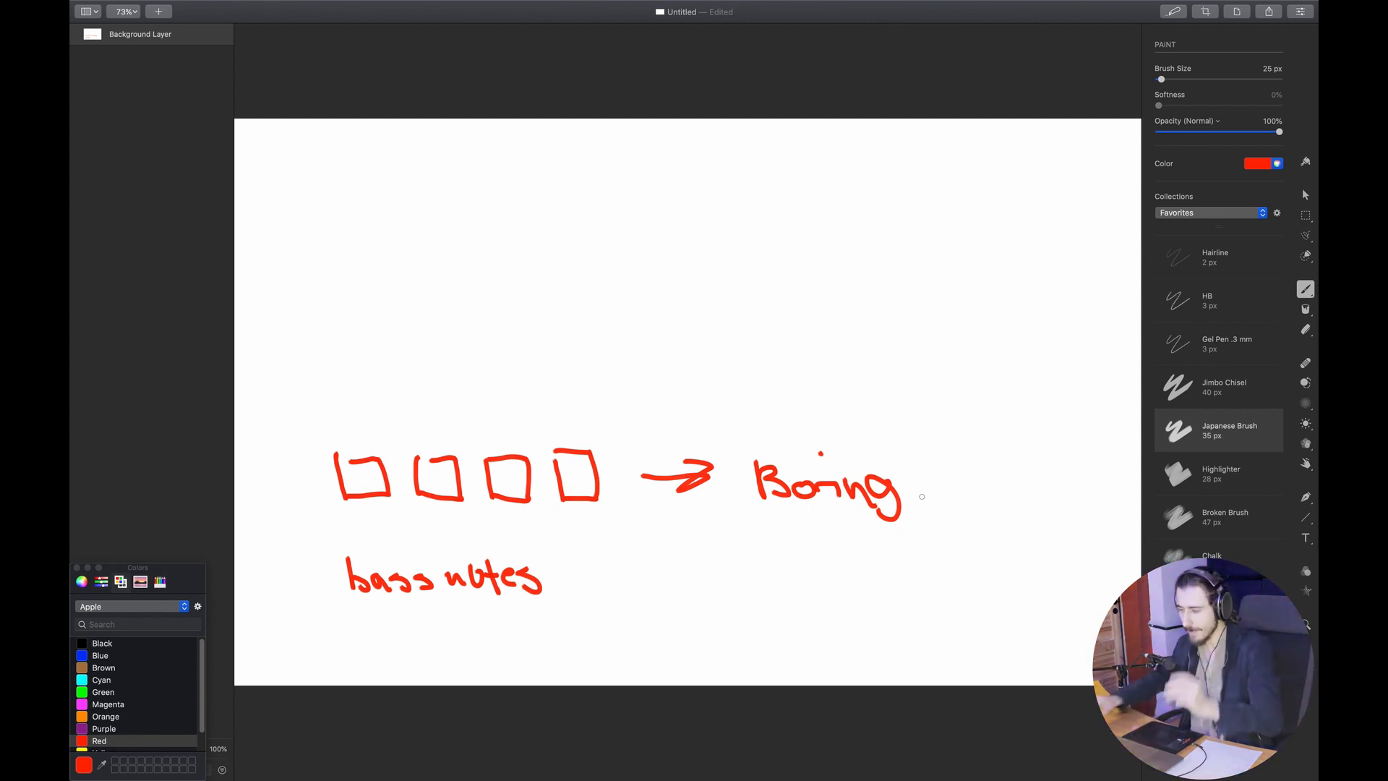
Sketch a row of five black boxes of alternating short and long widths above the red row
{"action": "left_click", "coordinate": [102, 644]}
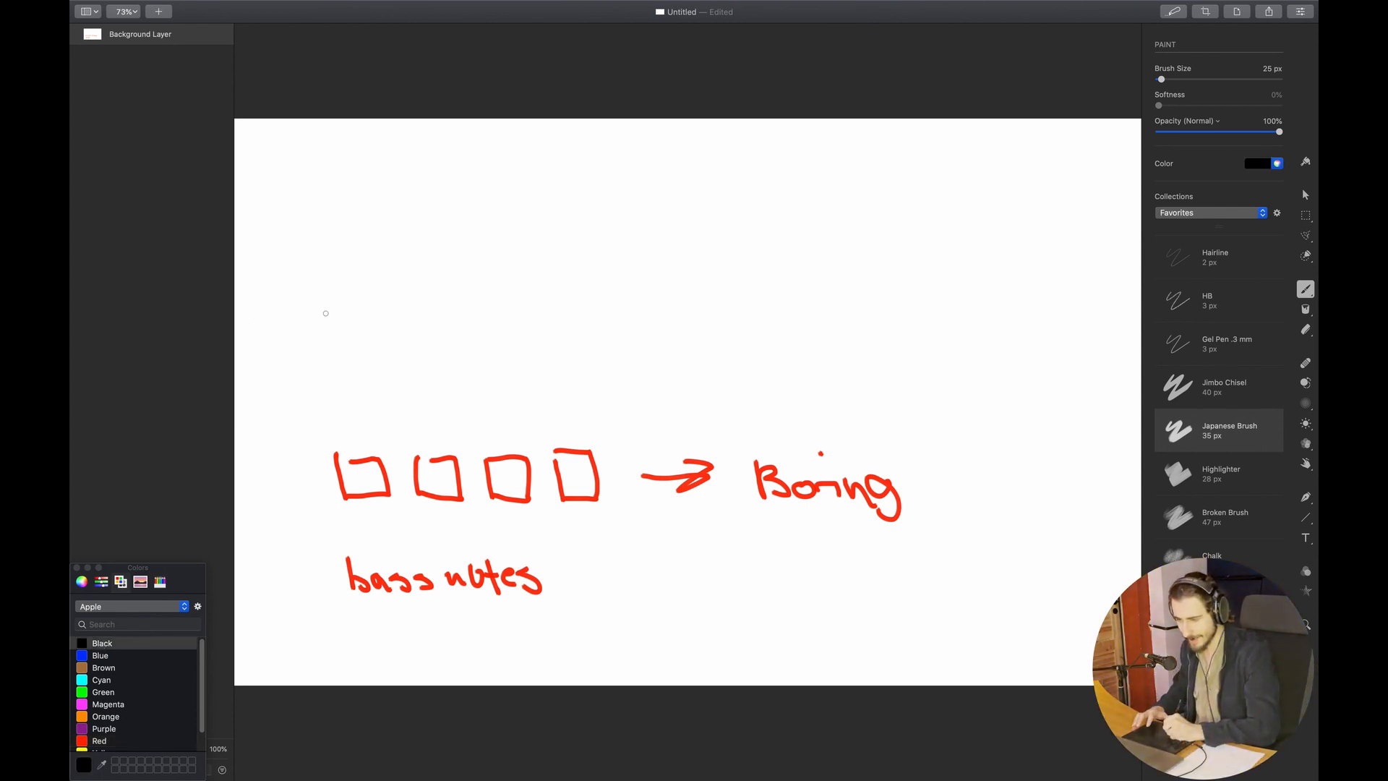
{"action": "mouse_move", "coordinate": [324, 341]}
{"action": "left_mouse_down"}
{"action": "mouse_move", "coordinate": [350, 316]}
{"action": "mouse_move", "coordinate": [349, 335]}
{"action": "mouse_move", "coordinate": [327, 343]}
{"action": "mouse_move", "coordinate": [454, 345]}
{"action": "mouse_move", "coordinate": [384, 312]}
{"action": "left_mouse_up"}
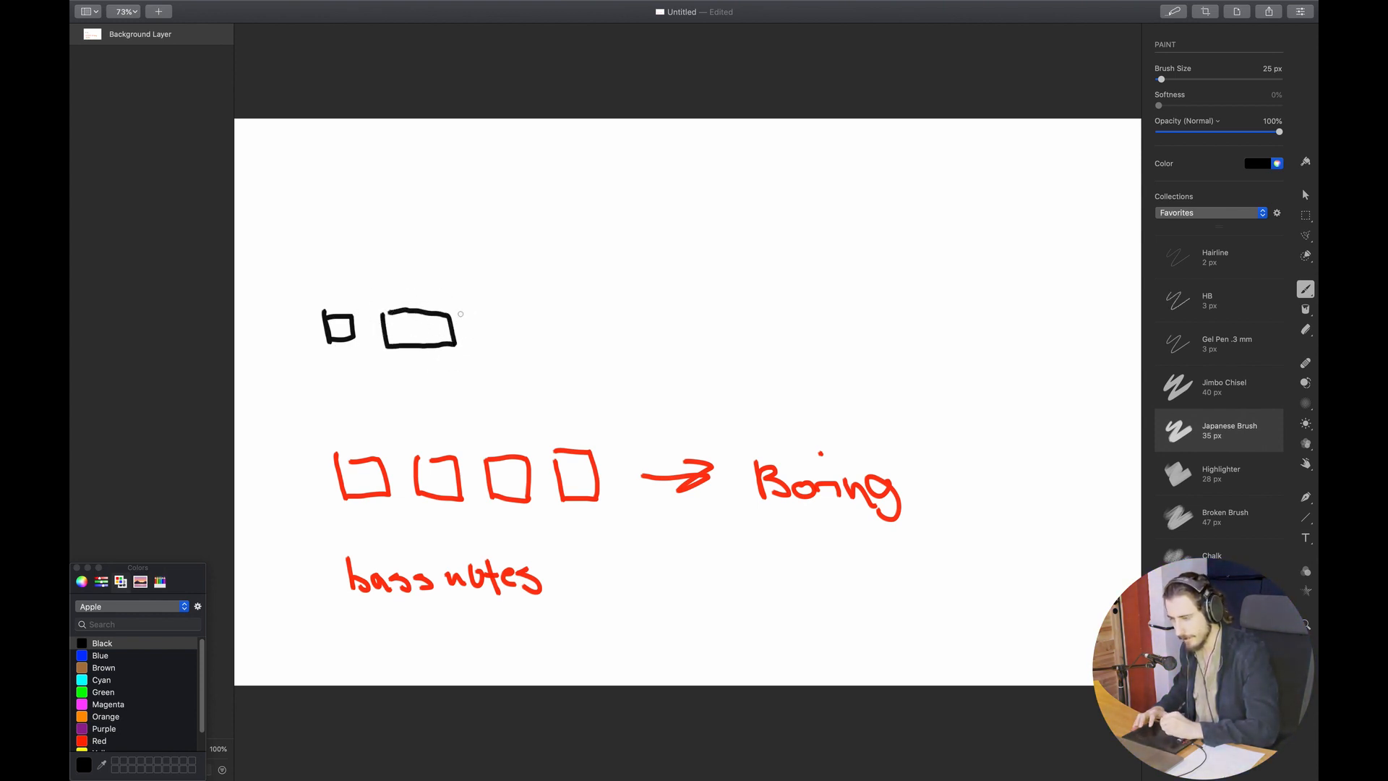
{"action": "mouse_move", "coordinate": [482, 316]}
{"action": "left_mouse_down"}
{"action": "mouse_move", "coordinate": [487, 335]}
{"action": "mouse_move", "coordinate": [511, 311]}
{"action": "mouse_move", "coordinate": [564, 339]}
{"action": "mouse_move", "coordinate": [611, 340]}
{"action": "mouse_move", "coordinate": [609, 314]}
{"action": "mouse_move", "coordinate": [535, 310]}
{"action": "left_mouse_up"}
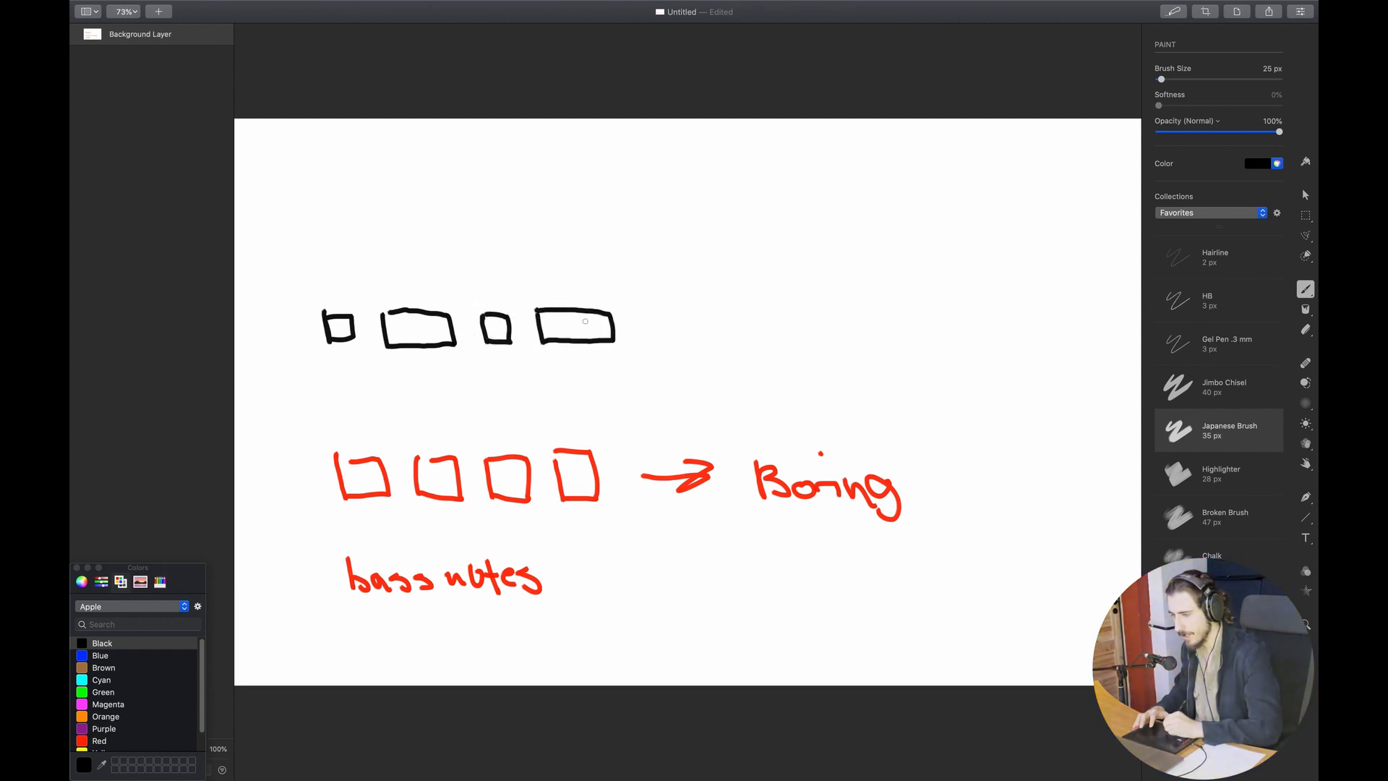
{"action": "mouse_move", "coordinate": [638, 316]}
{"action": "left_mouse_down"}
{"action": "mouse_move", "coordinate": [641, 332]}
{"action": "mouse_move", "coordinate": [685, 335]}
{"action": "mouse_move", "coordinate": [671, 311]}
{"action": "mouse_move", "coordinate": [639, 311]}
{"action": "left_mouse_up"}
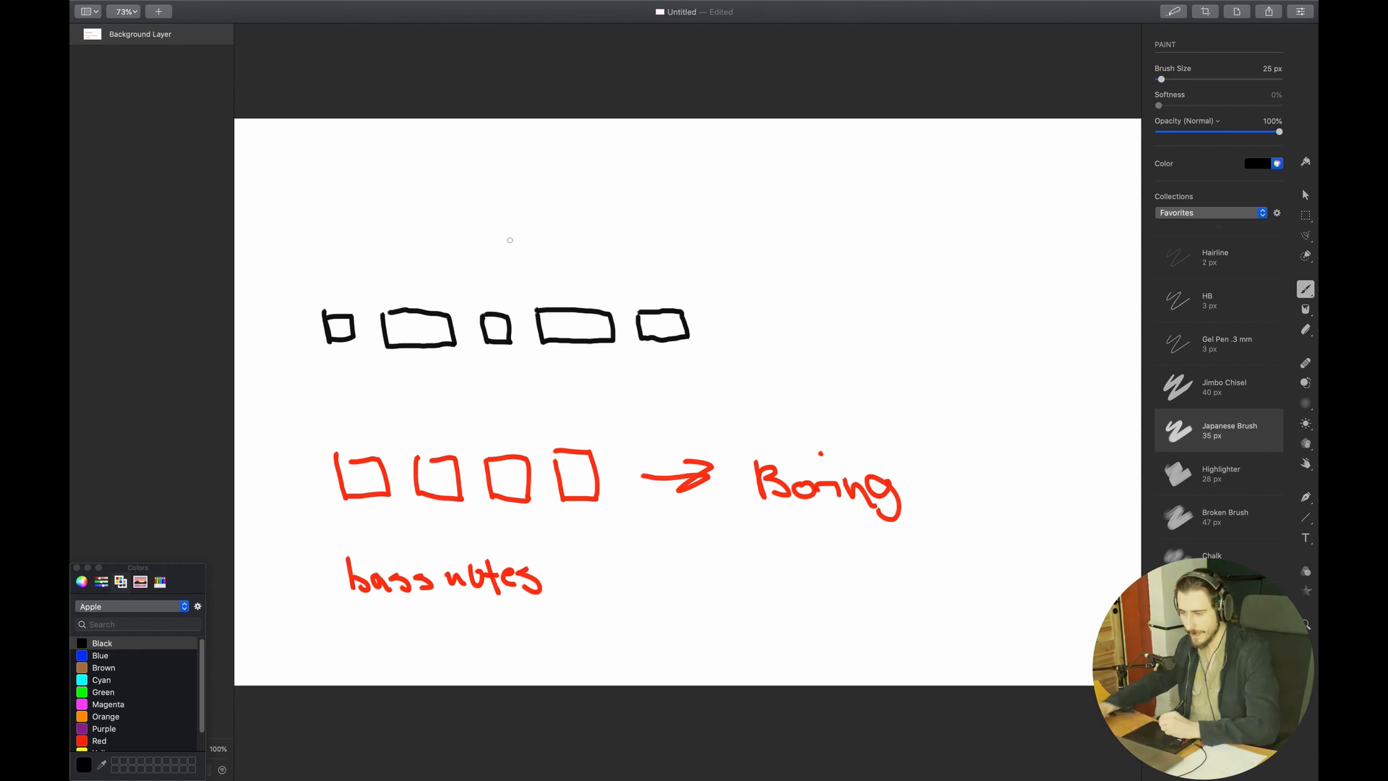
Mark the last three black boxes with arrows and the numbers 1, 2 and 3, and draw an arrow to "Good"
{"action": "mouse_move", "coordinate": [505, 254]}
{"action": "left_mouse_down"}
{"action": "mouse_move", "coordinate": [490, 288]}
{"action": "mouse_move", "coordinate": [512, 282]}
{"action": "left_mouse_up"}
{"action": "mouse_move", "coordinate": [577, 242]}
{"action": "left_mouse_down"}
{"action": "mouse_move", "coordinate": [571, 290]}
{"action": "mouse_move", "coordinate": [579, 280]}
{"action": "left_mouse_up"}
{"action": "mouse_move", "coordinate": [665, 245]}
{"action": "left_mouse_down"}
{"action": "mouse_move", "coordinate": [660, 296]}
{"action": "mouse_move", "coordinate": [666, 282]}
{"action": "left_mouse_up"}
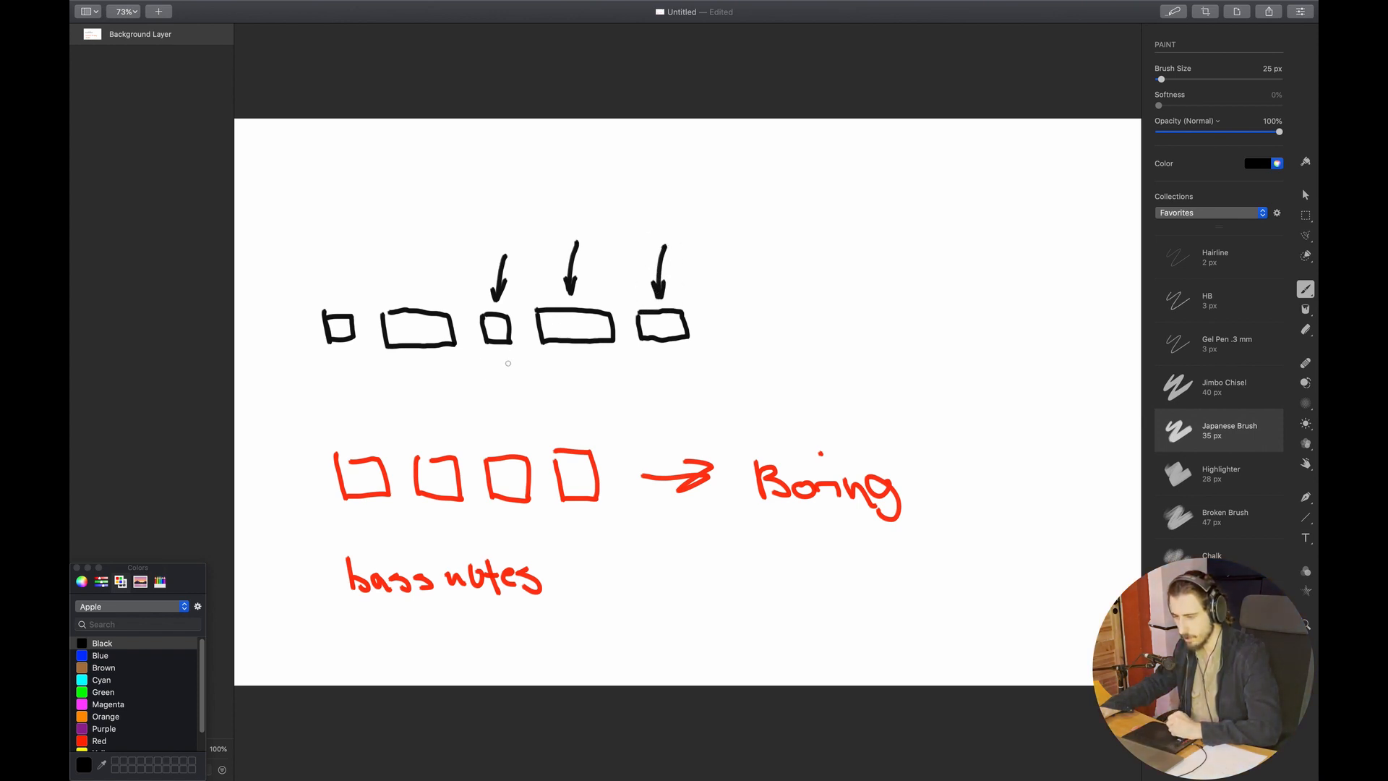
{"action": "mouse_move", "coordinate": [494, 356]}
{"action": "left_mouse_down"}
{"action": "mouse_move", "coordinate": [506, 370]}
{"action": "mouse_move", "coordinate": [660, 373]}
{"action": "left_mouse_up"}
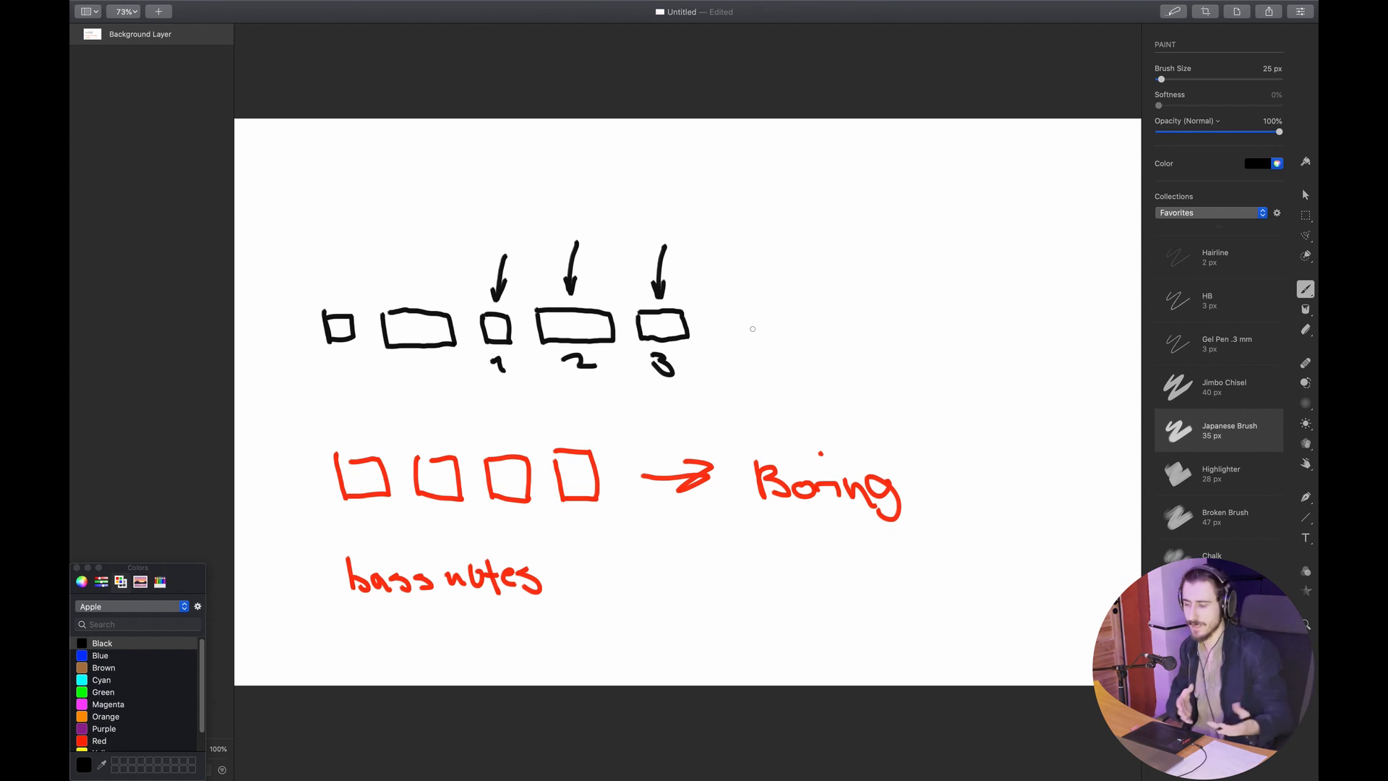
{"action": "left_click_drag", "start_coordinate": [721, 327], "coordinate": [786, 311]}
{"action": "mouse_move", "coordinate": [867, 295]}
{"action": "left_mouse_down"}
{"action": "mouse_move", "coordinate": [895, 324]}
{"action": "mouse_move", "coordinate": [963, 329]}
{"action": "left_mouse_up"}
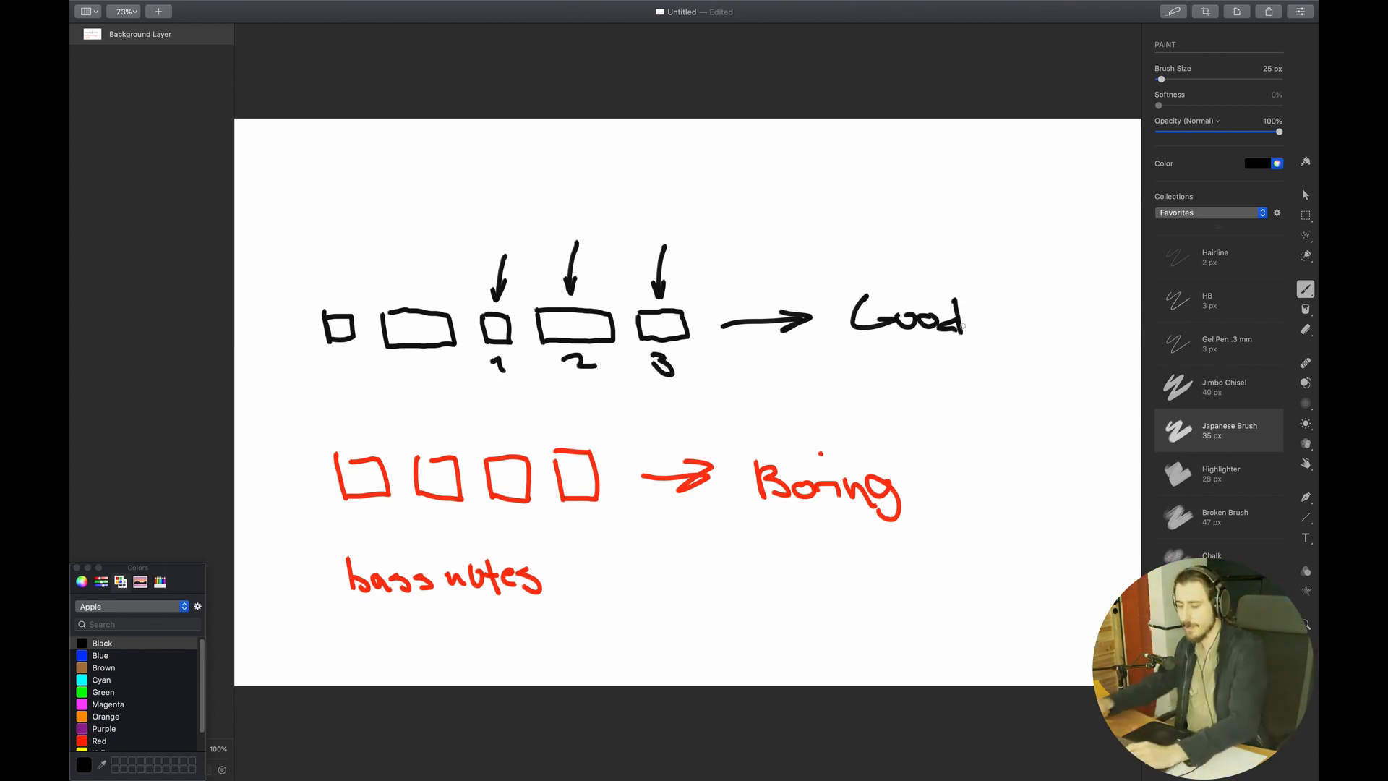
Switch to Ableton Live and slightly shorten the C0 note at 1.3.2 in the bass clip
{"action": "key", "text": "super+Tab"}
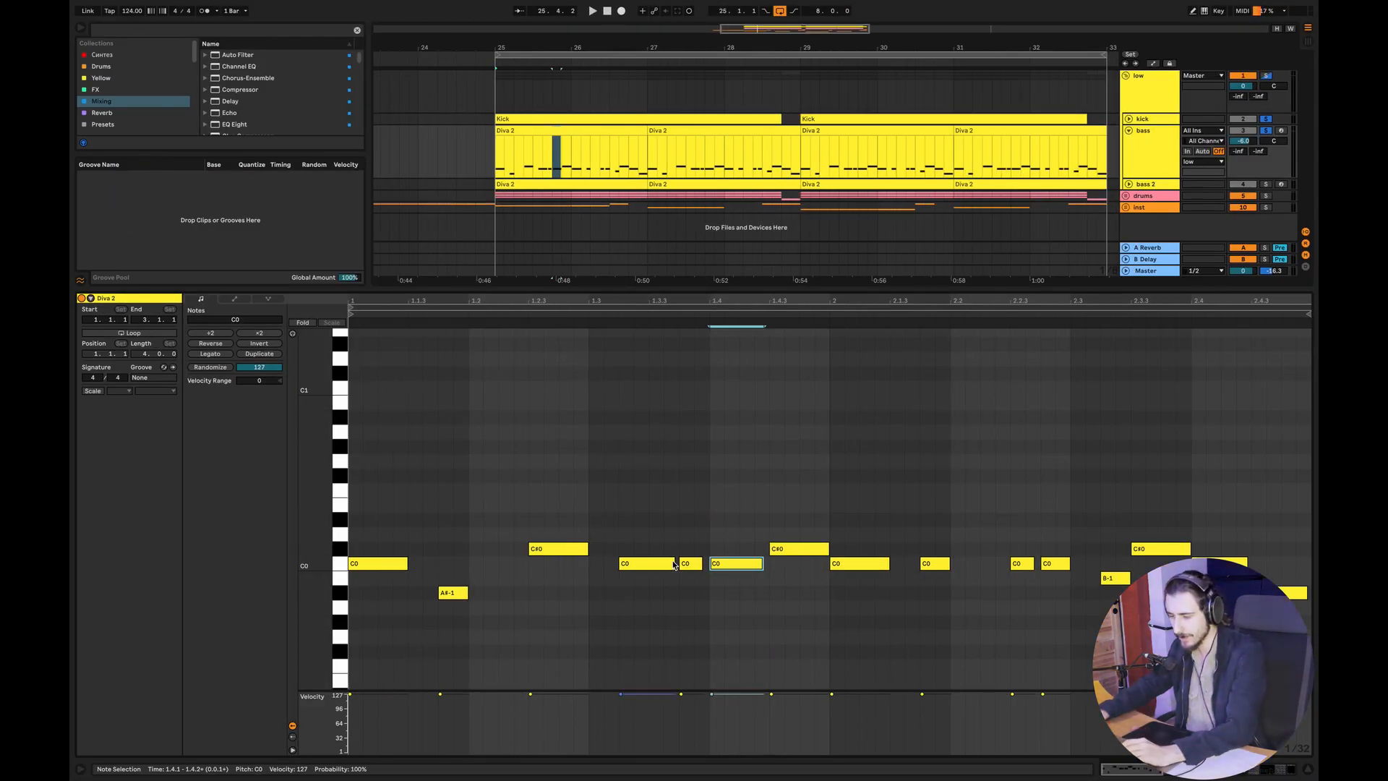
{"action": "left_click_drag", "start_coordinate": [674, 562], "coordinate": [670, 562]}
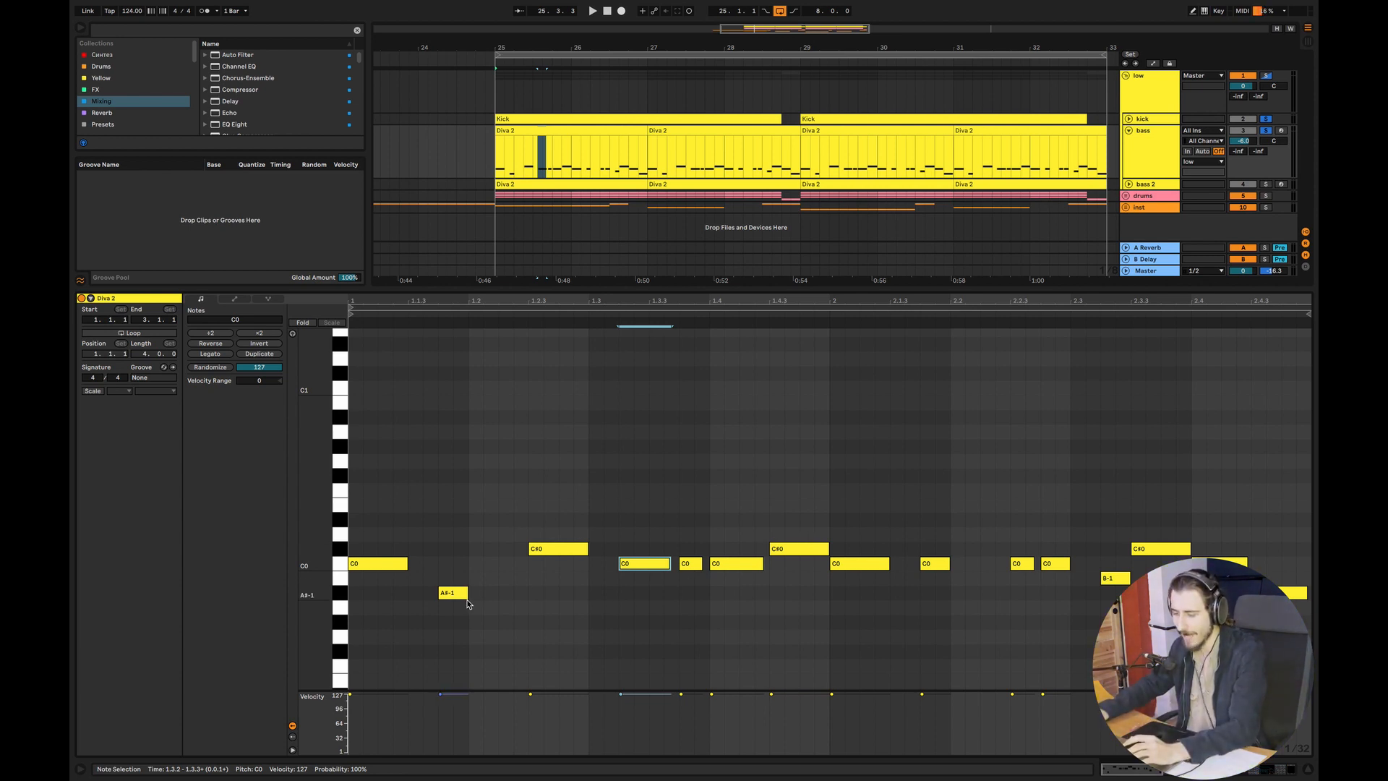
Try extending the first A#-1 note and the C0 note at bar 2 until they reach the following notes
{"action": "left_click_drag", "start_coordinate": [467, 593], "coordinate": [523, 592]}
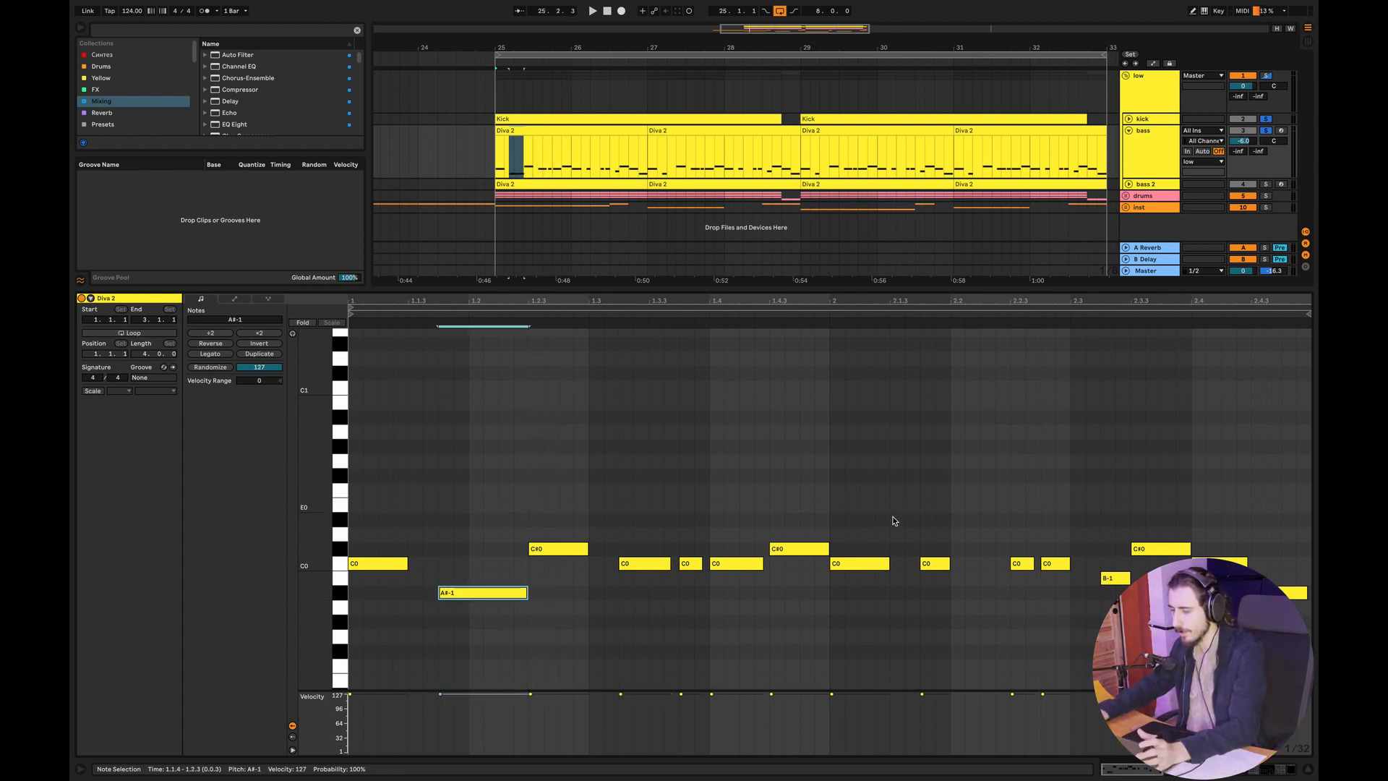
{"action": "left_click_drag", "start_coordinate": [888, 563], "coordinate": [916, 557]}
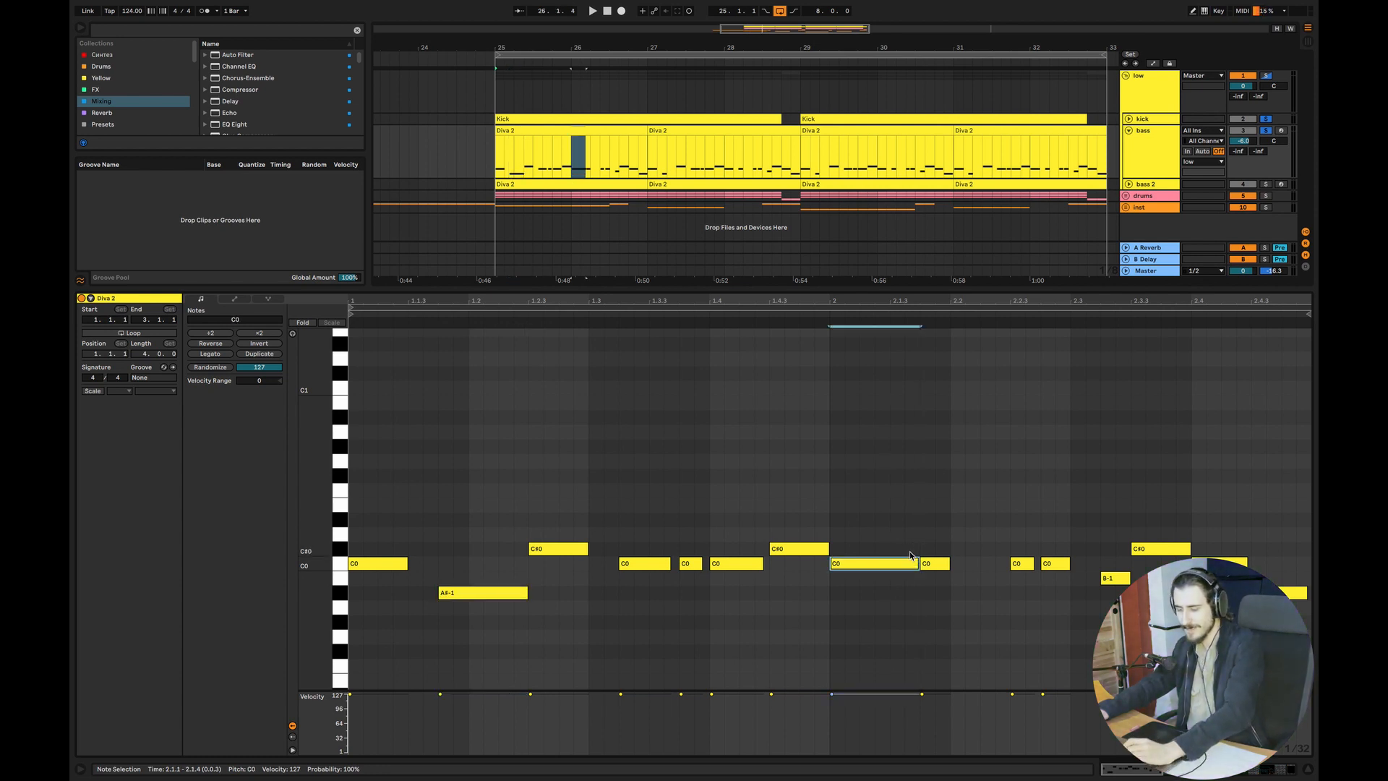
{"action": "key", "text": "ctrl+z"}
{"action": "key", "text": "ctrl+z"}
Show the bass track's devices and compare the envelopes of the two audible Operator oscillators
{"action": "key", "text": "shift+Tab"}
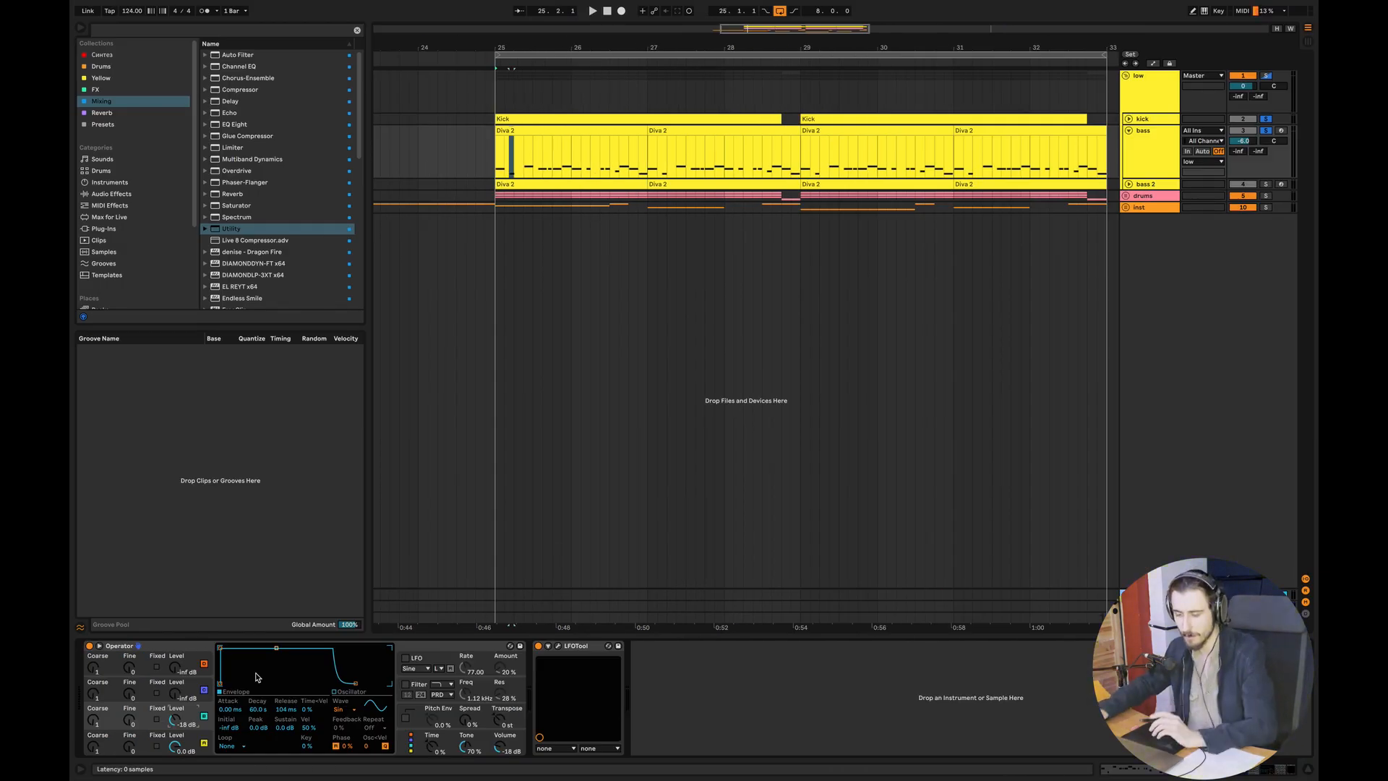
{"action": "left_click", "coordinate": [198, 738]}
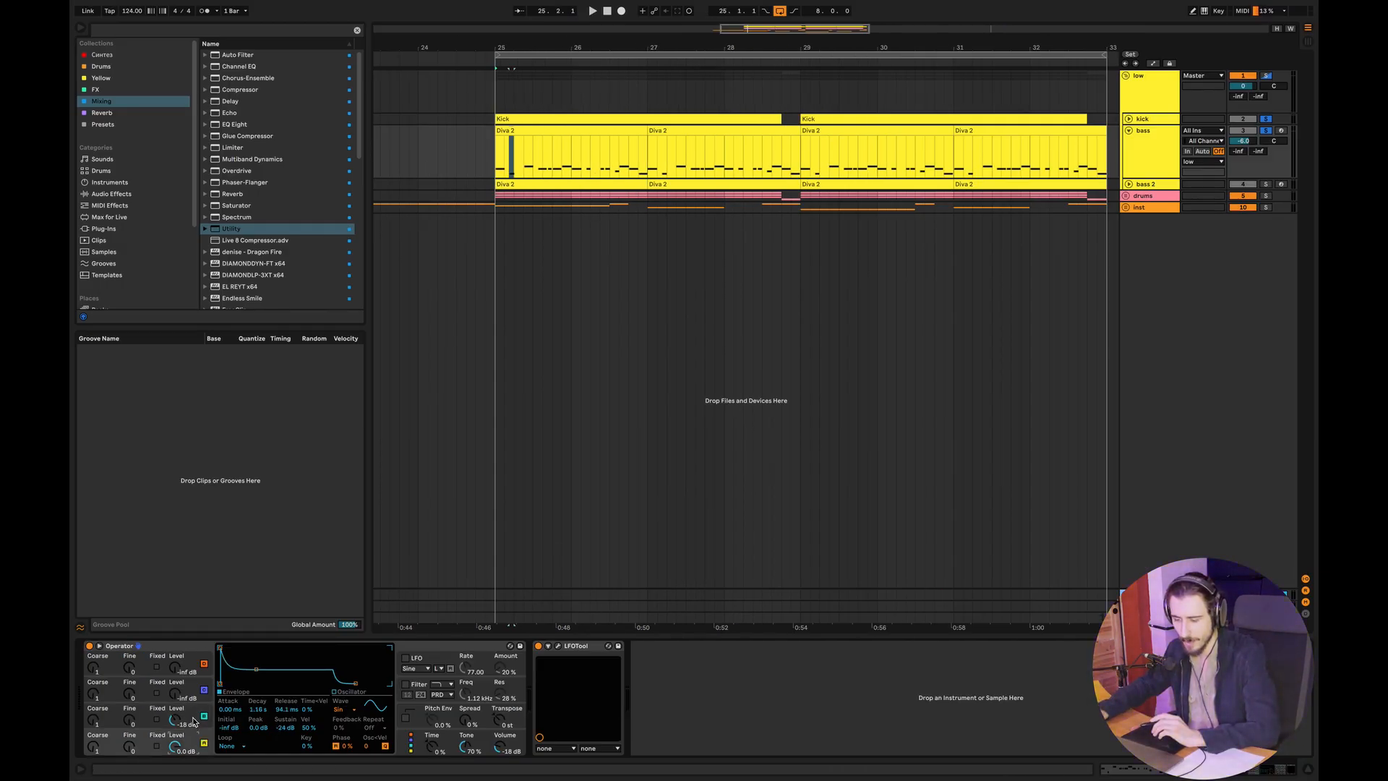
{"action": "left_click", "coordinate": [193, 721]}
{"action": "left_click", "coordinate": [200, 744]}
{"action": "left_click", "coordinate": [195, 723]}
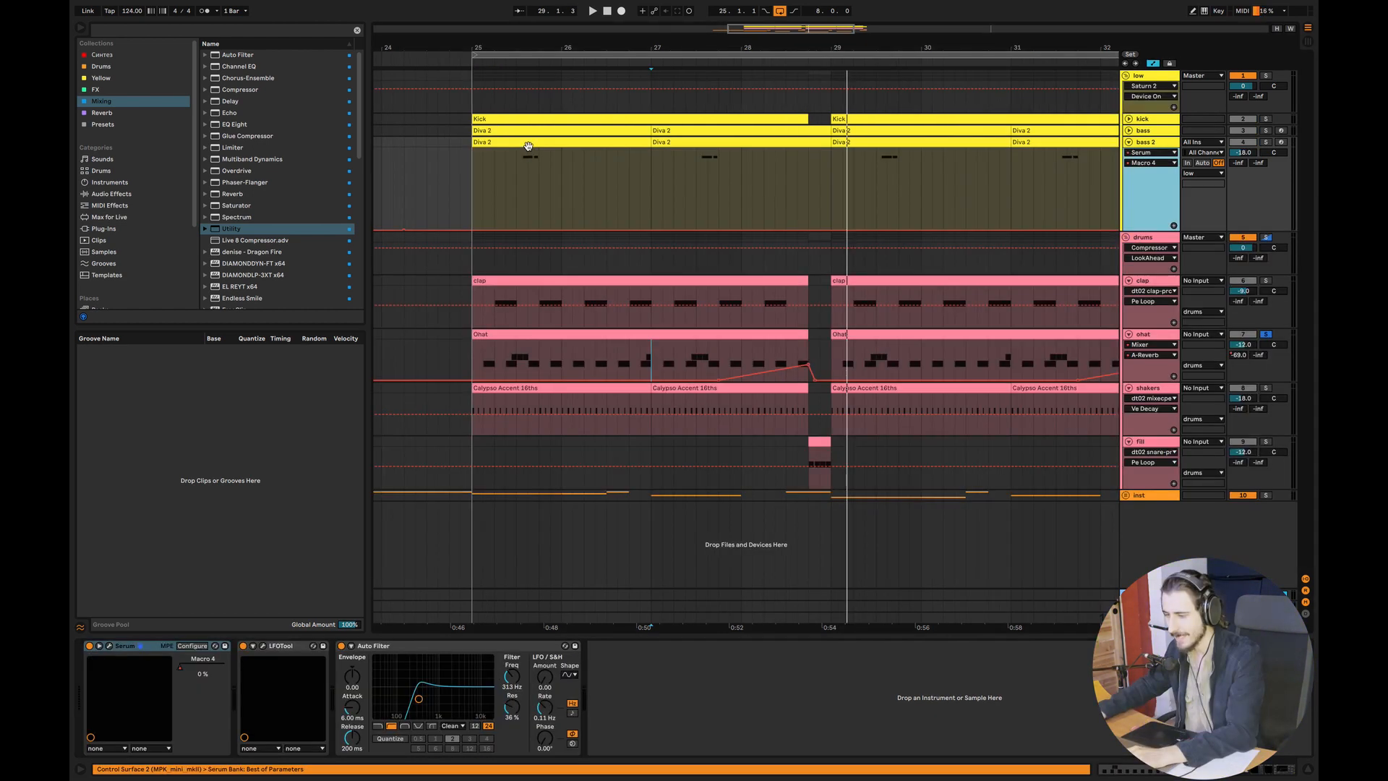
Open the Serum instrument of the bass 2 track and play the soloed low group from bar 25
{"action": "left_click", "coordinate": [1145, 144]}
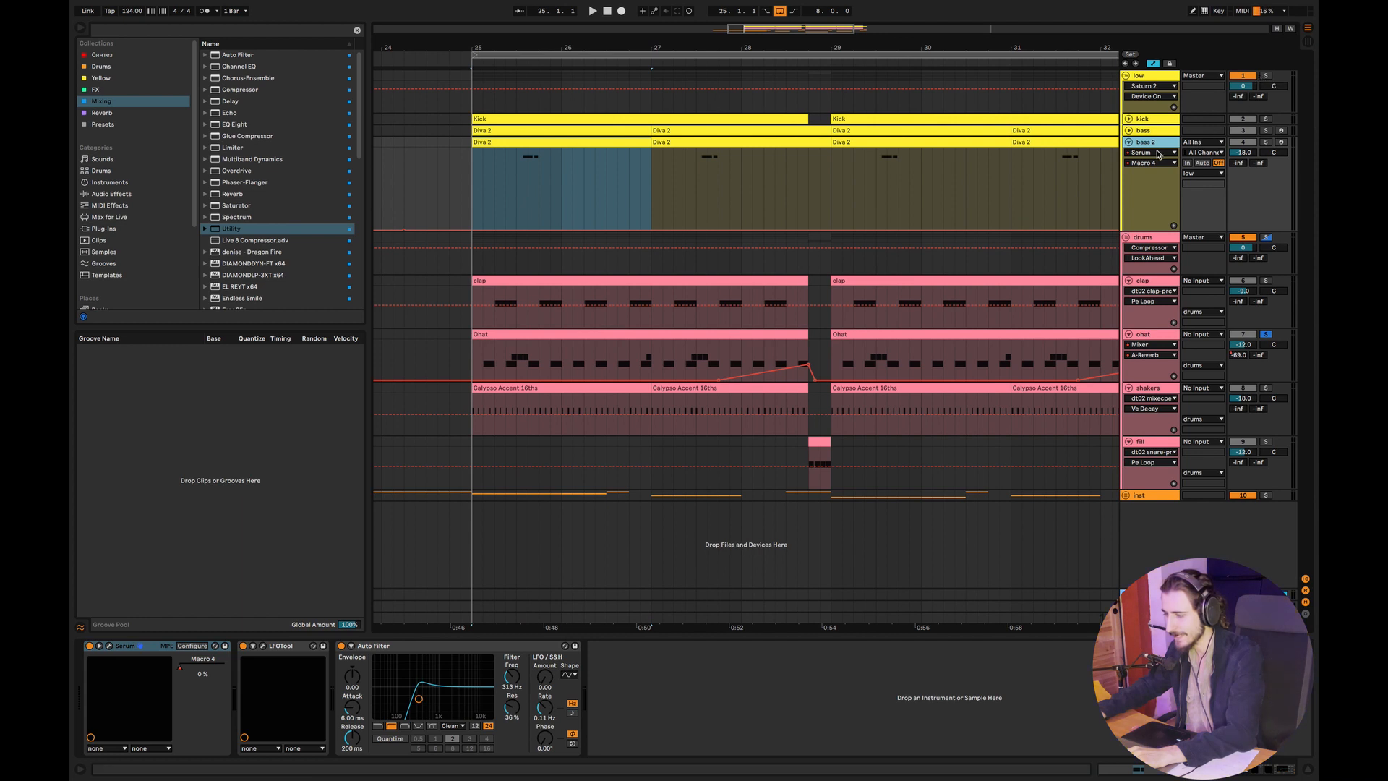
{"action": "left_click", "coordinate": [1158, 150]}
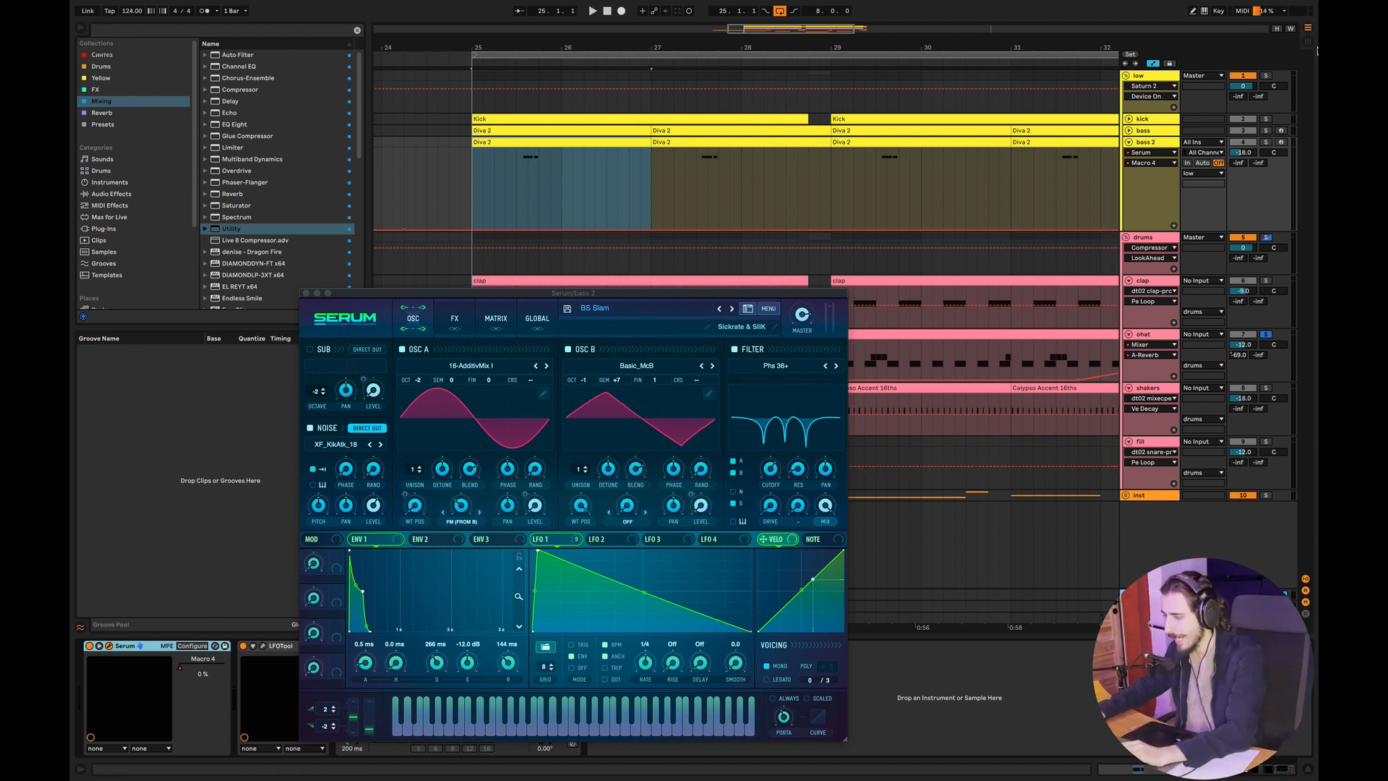
{"action": "left_click", "coordinate": [1267, 76]}
{"action": "left_click", "coordinate": [491, 179]}
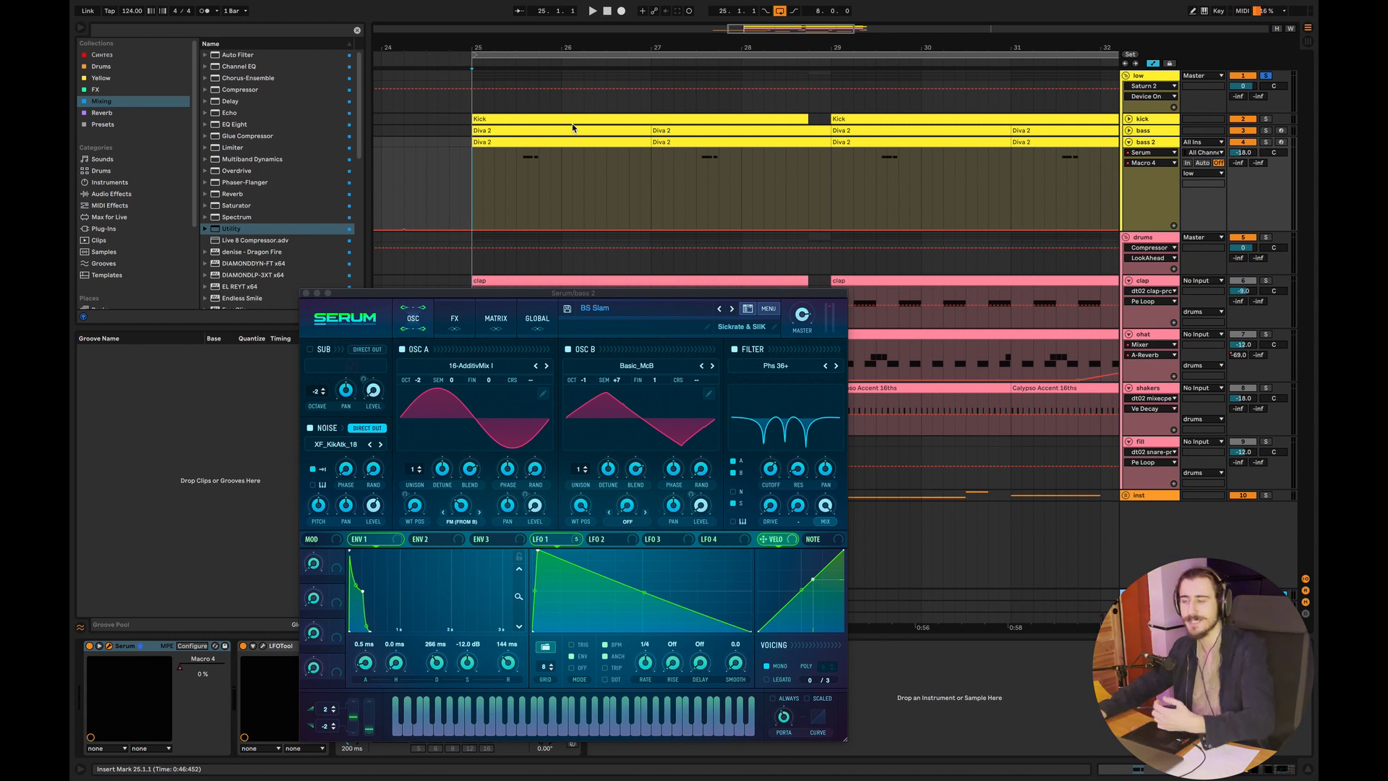
{"action": "key", "text": "space"}
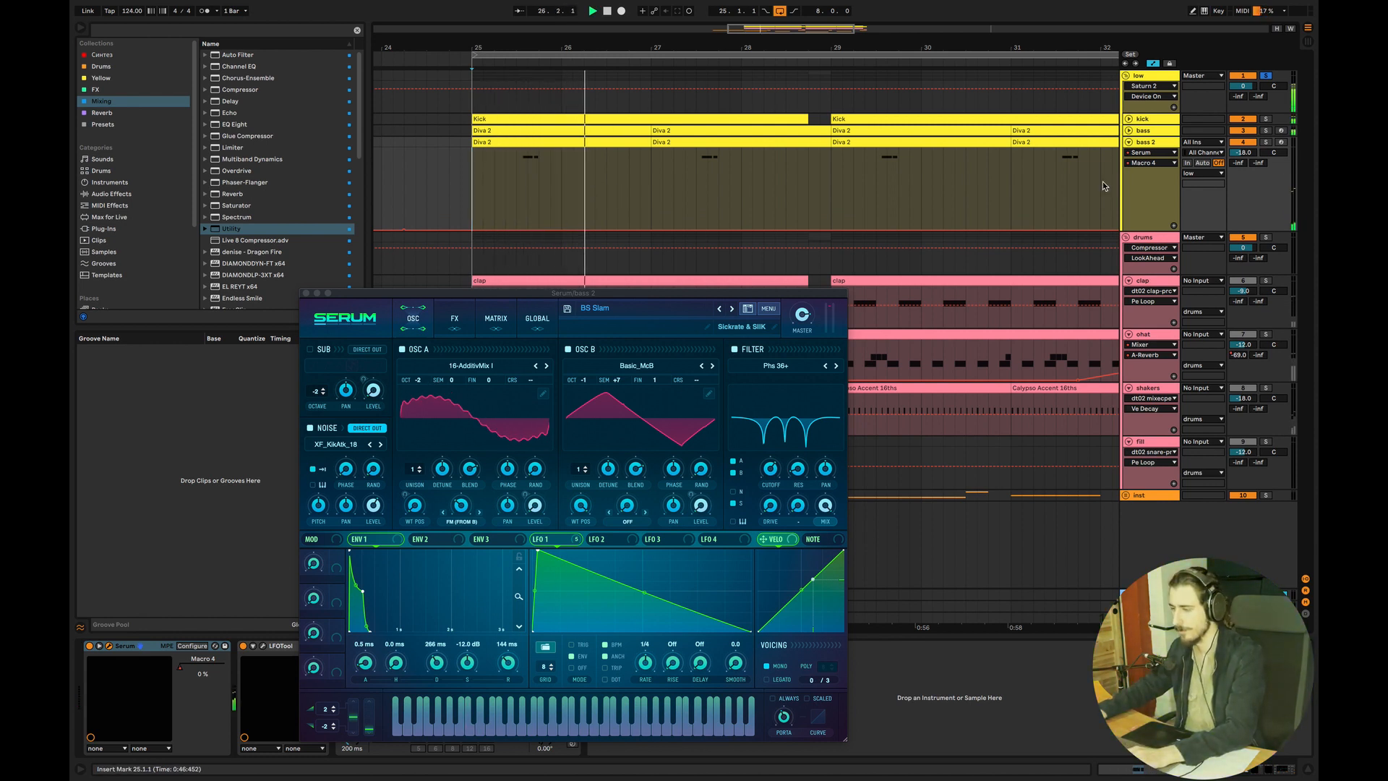
{"action": "key", "text": "space"}
Add the drums group to the solo, play the section with the low group, and close the Serum window
{"action": "left_click", "coordinate": [1266, 238], "text": "super"}
{"action": "key", "text": "space"}
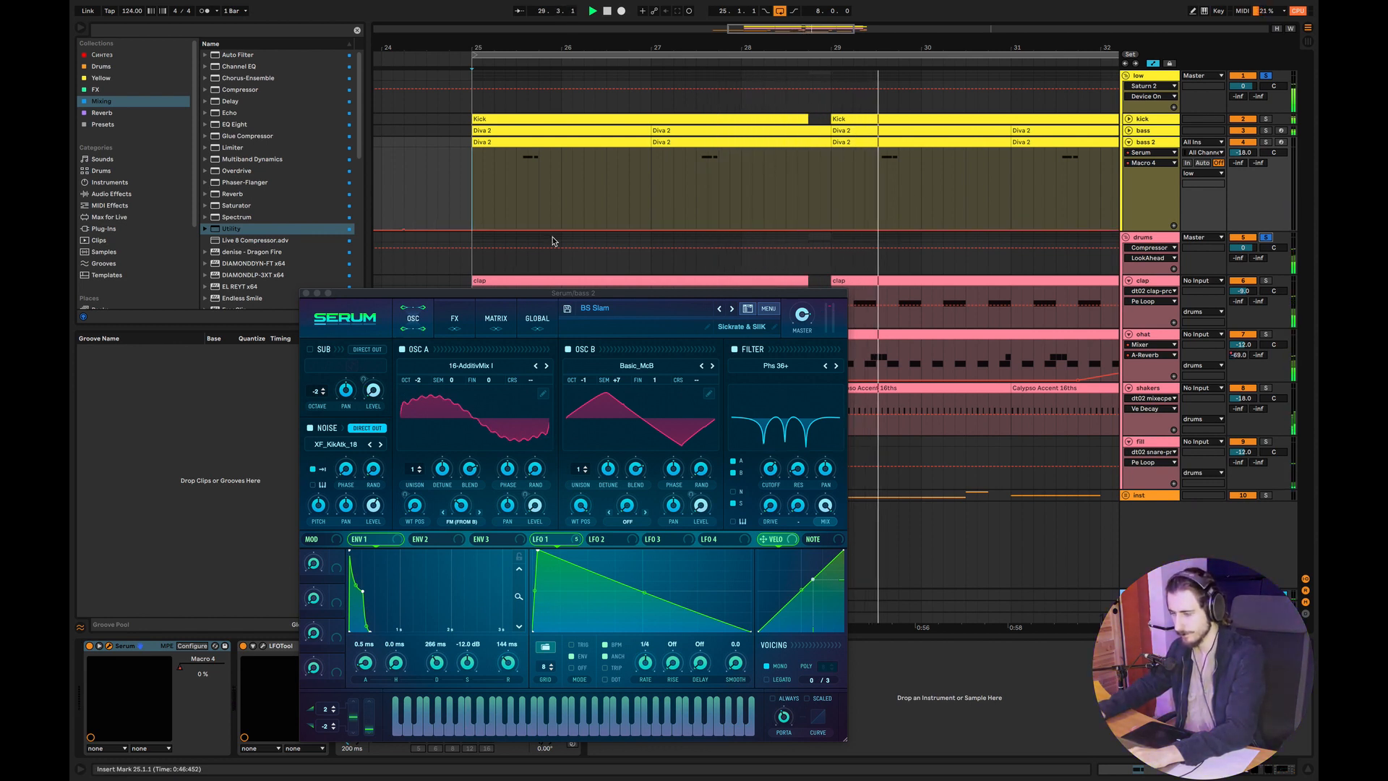
{"action": "key", "text": "space"}
{"action": "left_click", "coordinate": [467, 178]}
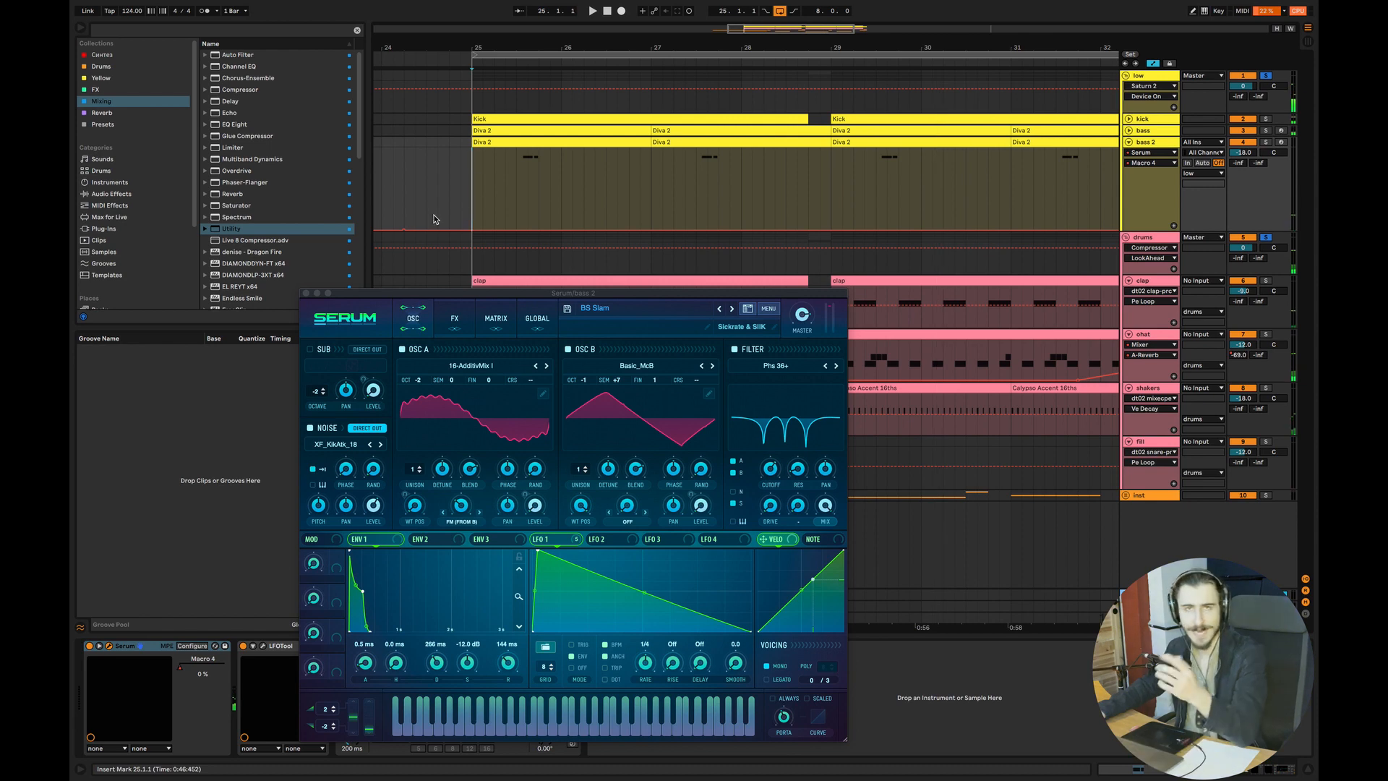
{"action": "left_click", "coordinate": [307, 294]}
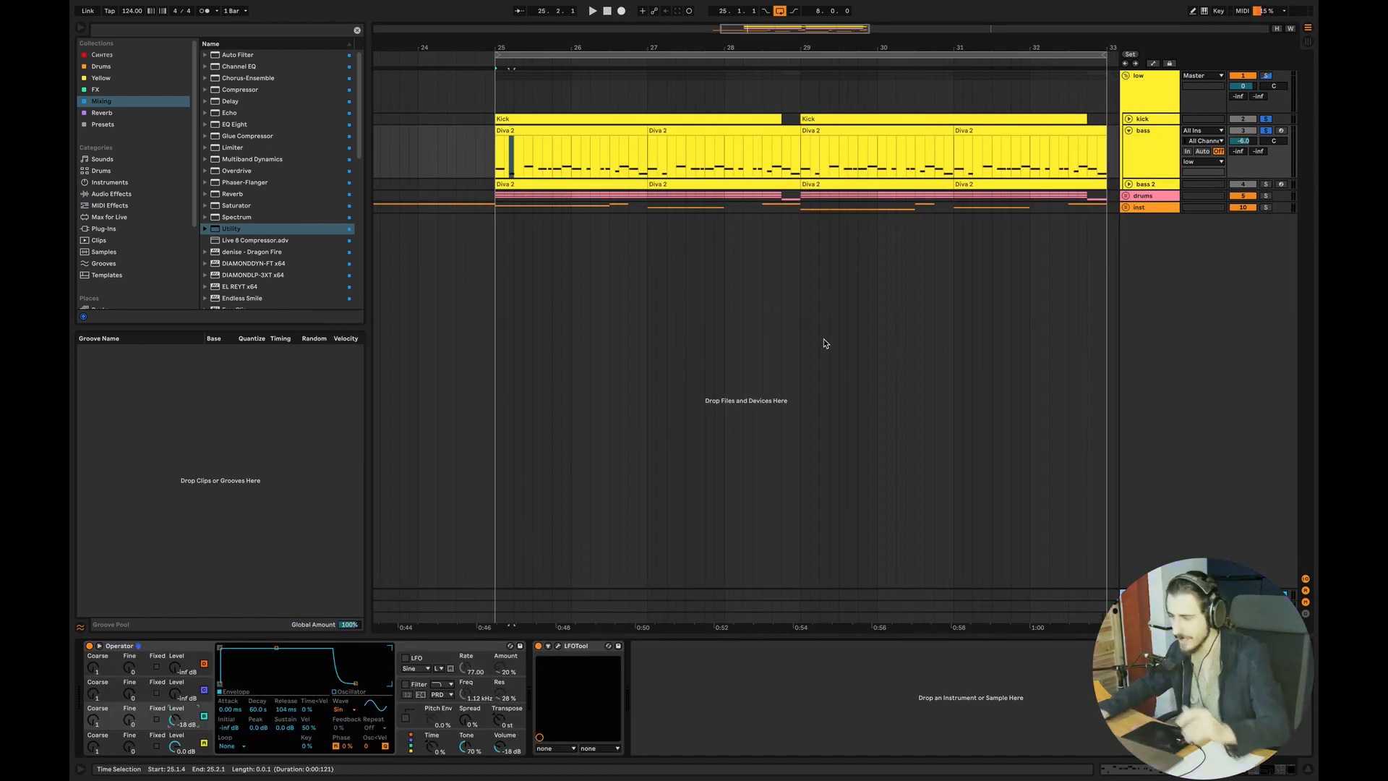
Collapse the bass track and clear the solos on the low group's tracks
{"action": "left_click", "coordinate": [1129, 131]}
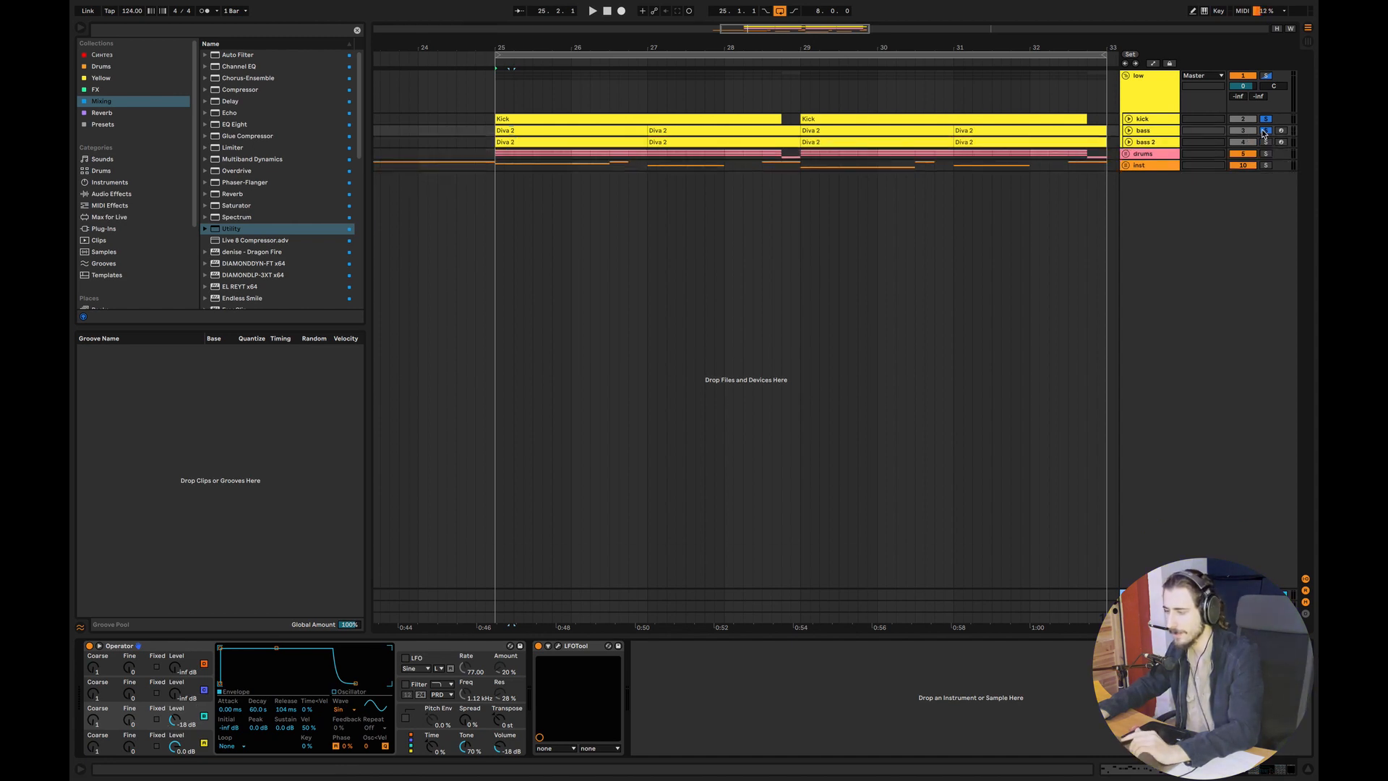
{"action": "left_click", "coordinate": [1267, 132]}
{"action": "left_click", "coordinate": [1267, 131]}
Expand the inst group and its vox track, and play the arrangement from bar 24
{"action": "left_click", "coordinate": [1125, 165]}
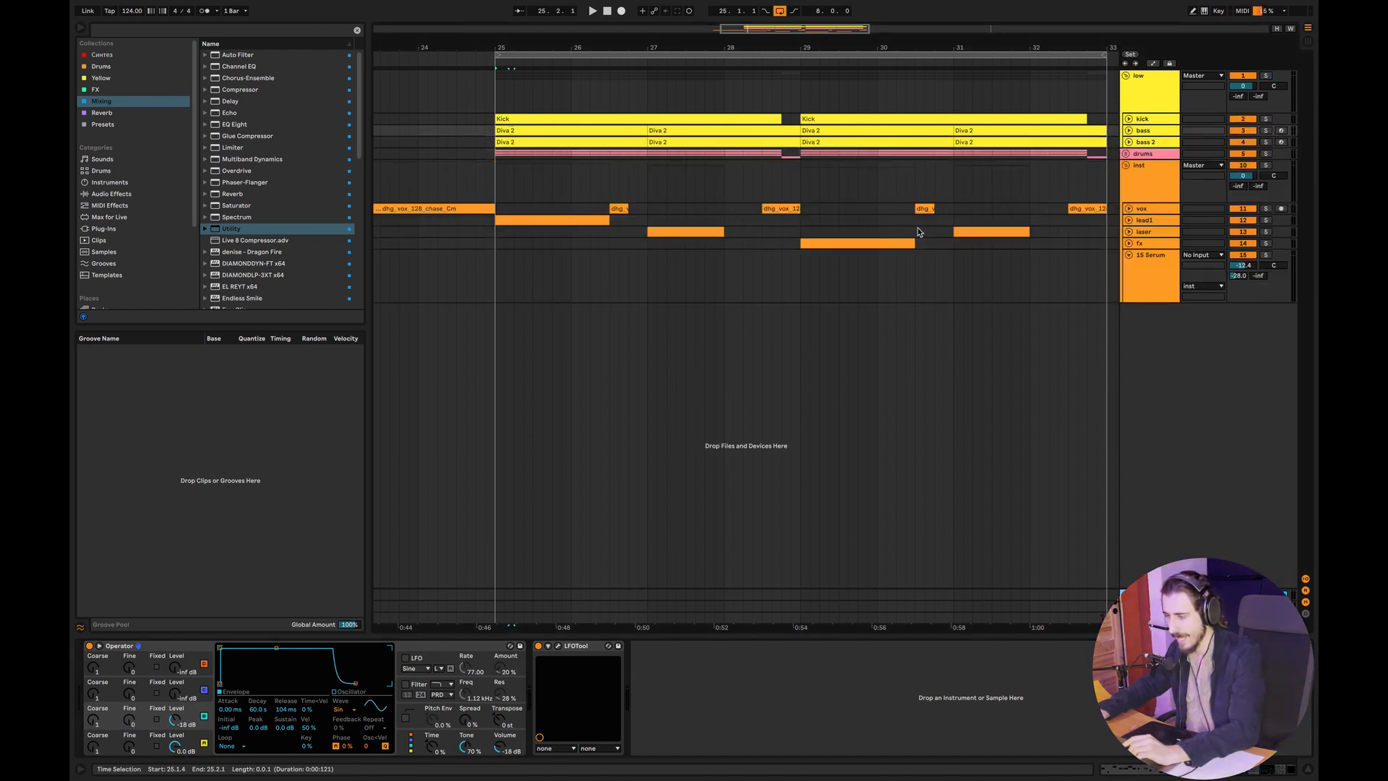
{"action": "left_click_drag", "start_coordinate": [681, 47], "coordinate": [708, 34]}
{"action": "left_click", "coordinate": [1128, 209]}
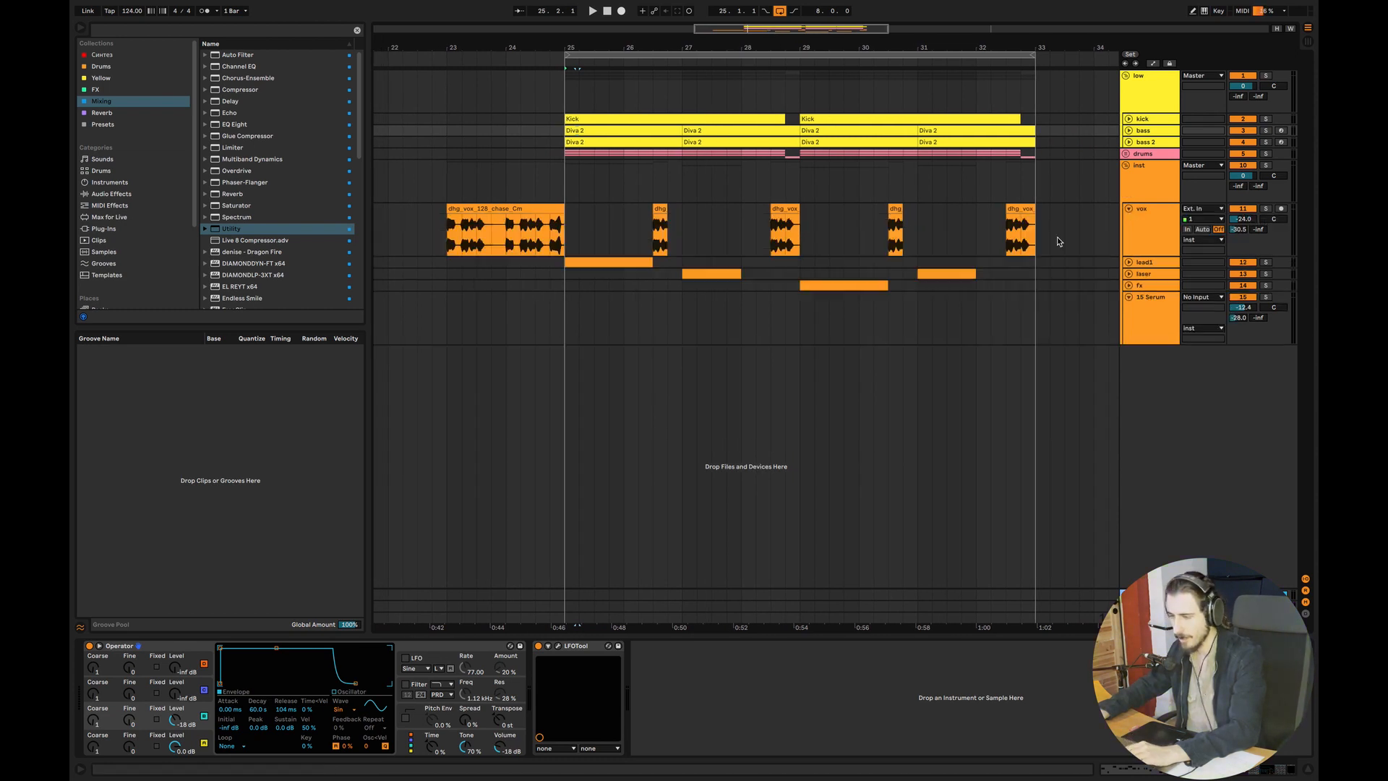
{"action": "left_click", "coordinate": [515, 262]}
{"action": "left_click", "coordinate": [509, 262]}
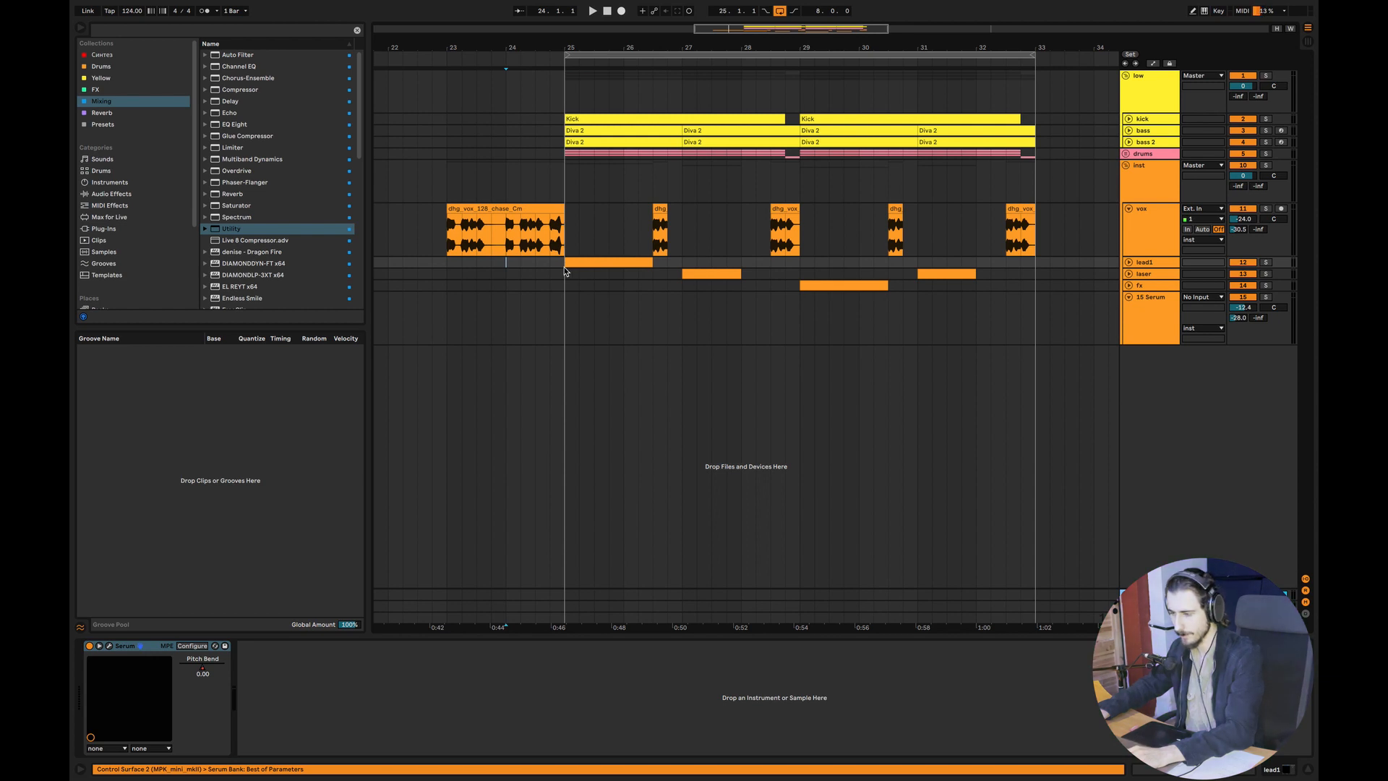
{"action": "key", "text": "space"}
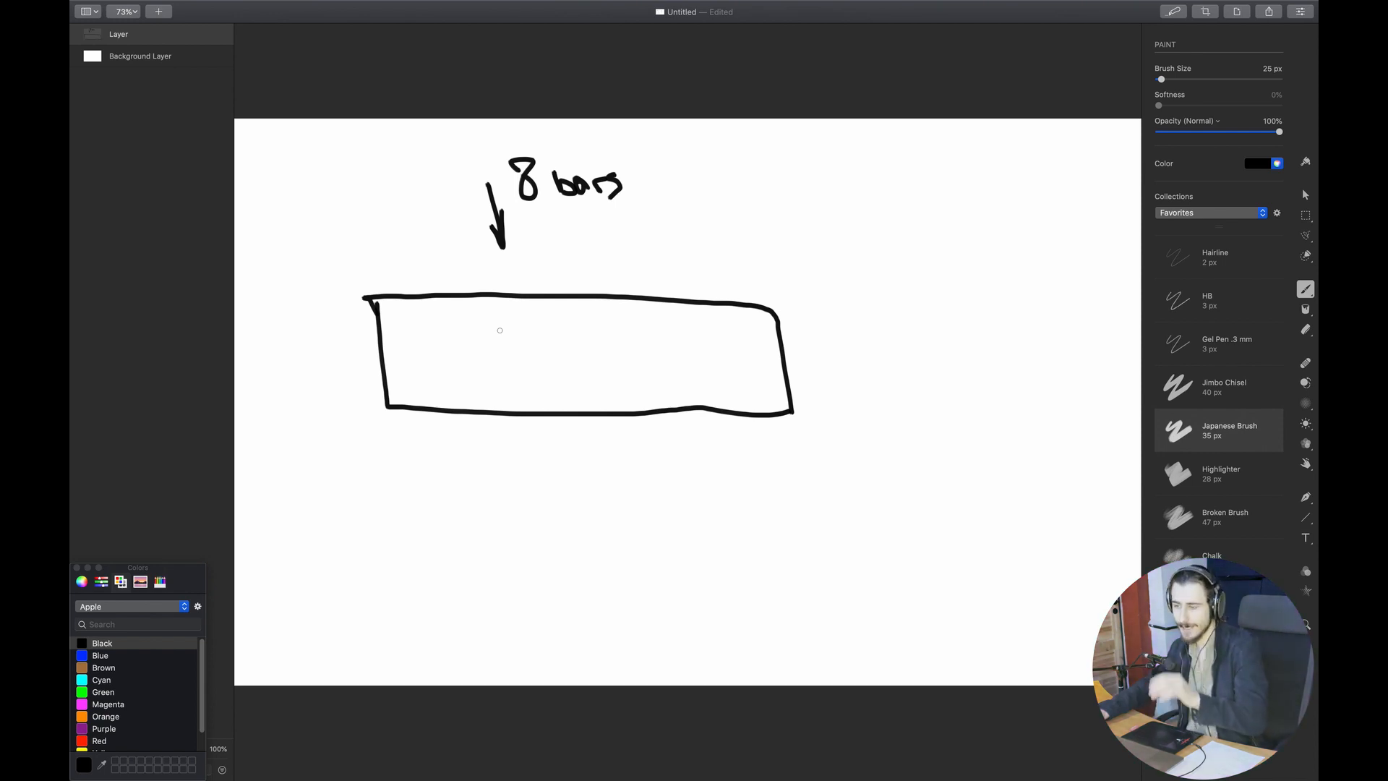
Draw a red horizontal line across the lower part of the 8-bar box and write "Kick + Bass" in red beneath it
{"action": "left_click", "coordinate": [107, 717]}
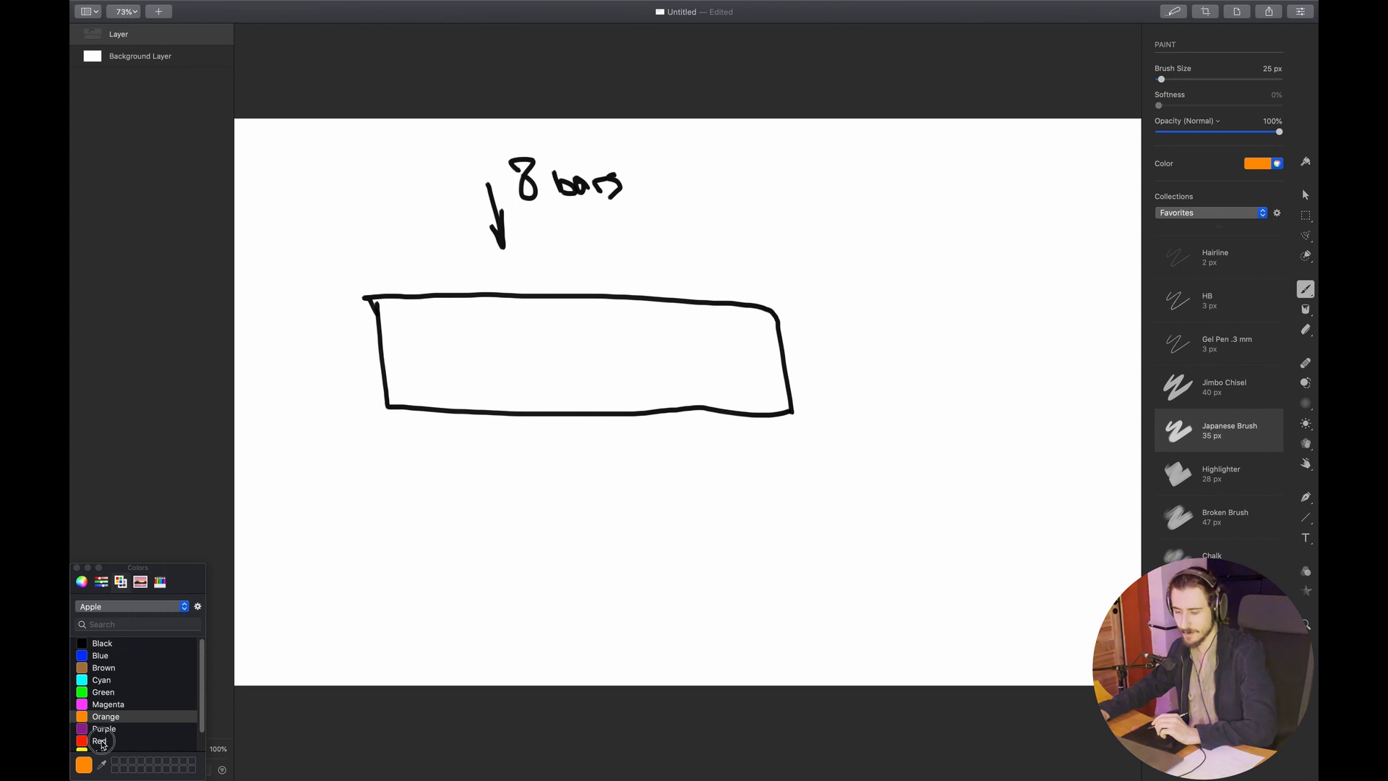
{"action": "left_click", "coordinate": [100, 742]}
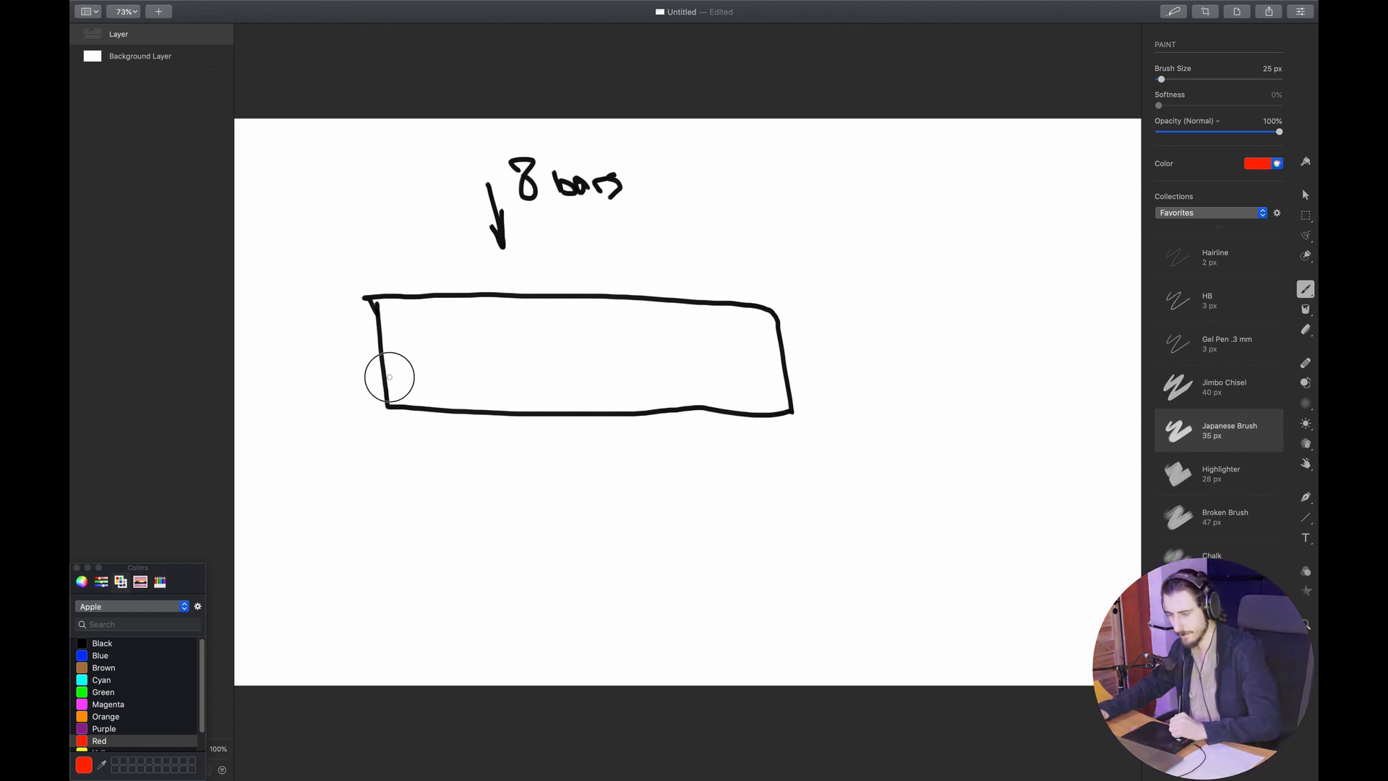
{"action": "left_click_drag", "start_coordinate": [388, 376], "coordinate": [785, 382]}
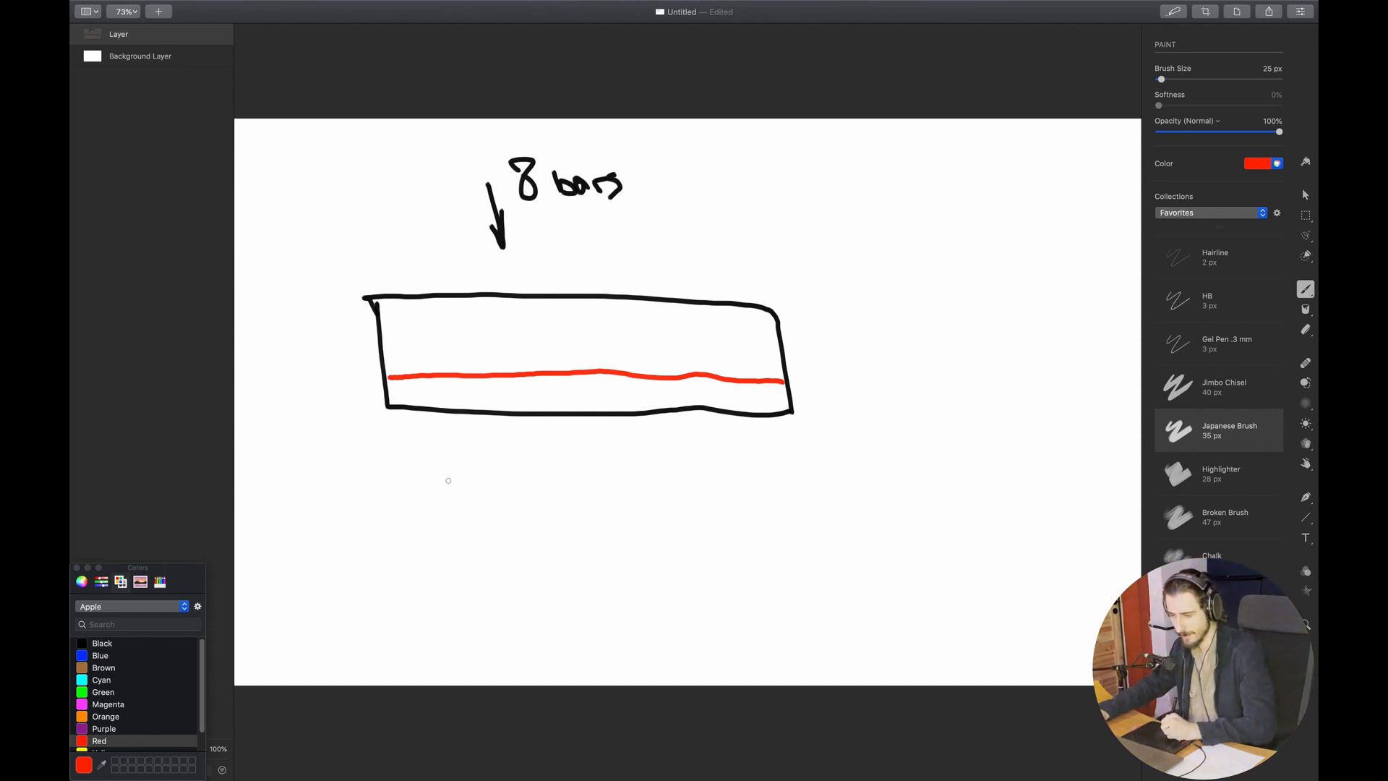
{"action": "mouse_move", "coordinate": [448, 478]}
{"action": "left_mouse_down"}
{"action": "mouse_move", "coordinate": [468, 504]}
{"action": "mouse_move", "coordinate": [514, 477]}
{"action": "mouse_move", "coordinate": [580, 510]}
{"action": "mouse_move", "coordinate": [673, 511]}
{"action": "left_mouse_up"}
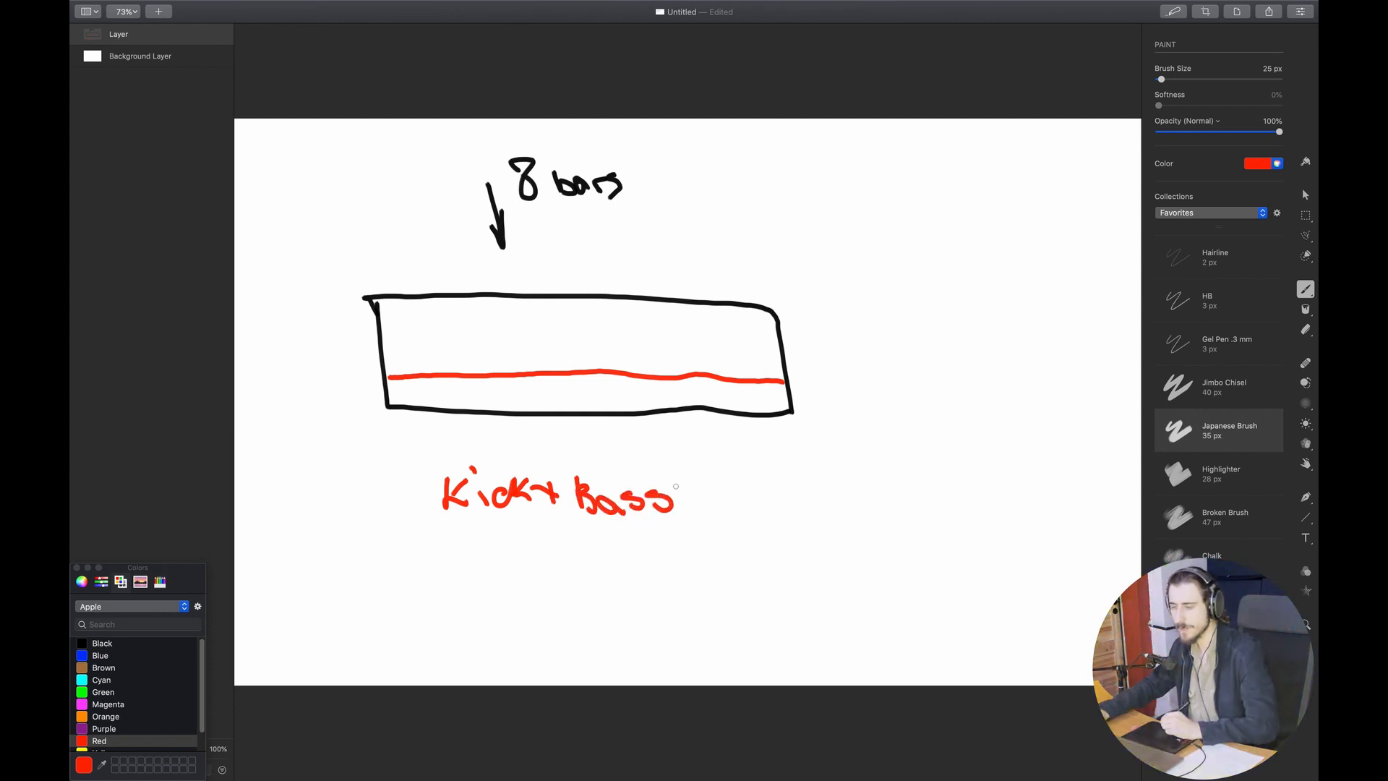
Mark the red line with an orange dot at its start, two blue dots near the middle and a green dot at its end
{"action": "left_click", "coordinate": [103, 717]}
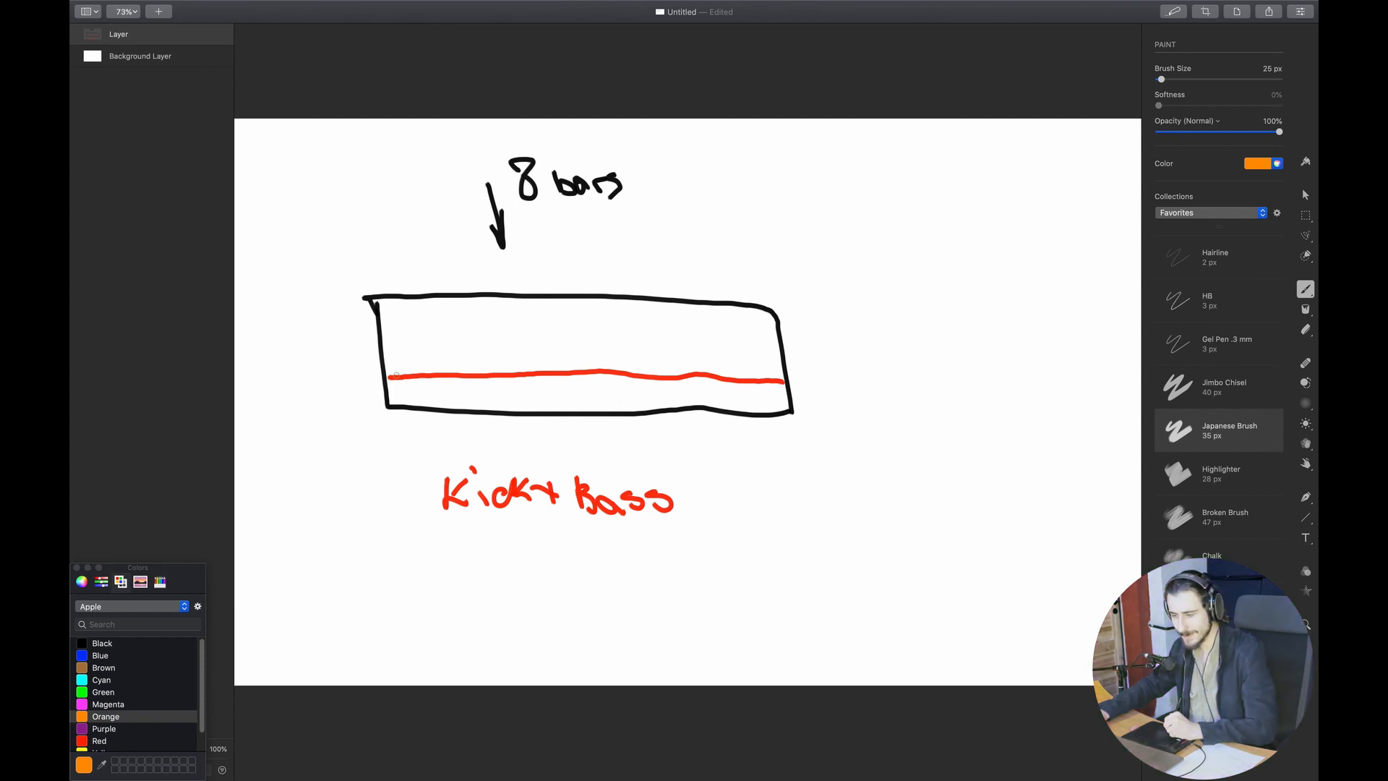
{"action": "left_click_drag", "start_coordinate": [393, 372], "coordinate": [396, 375]}
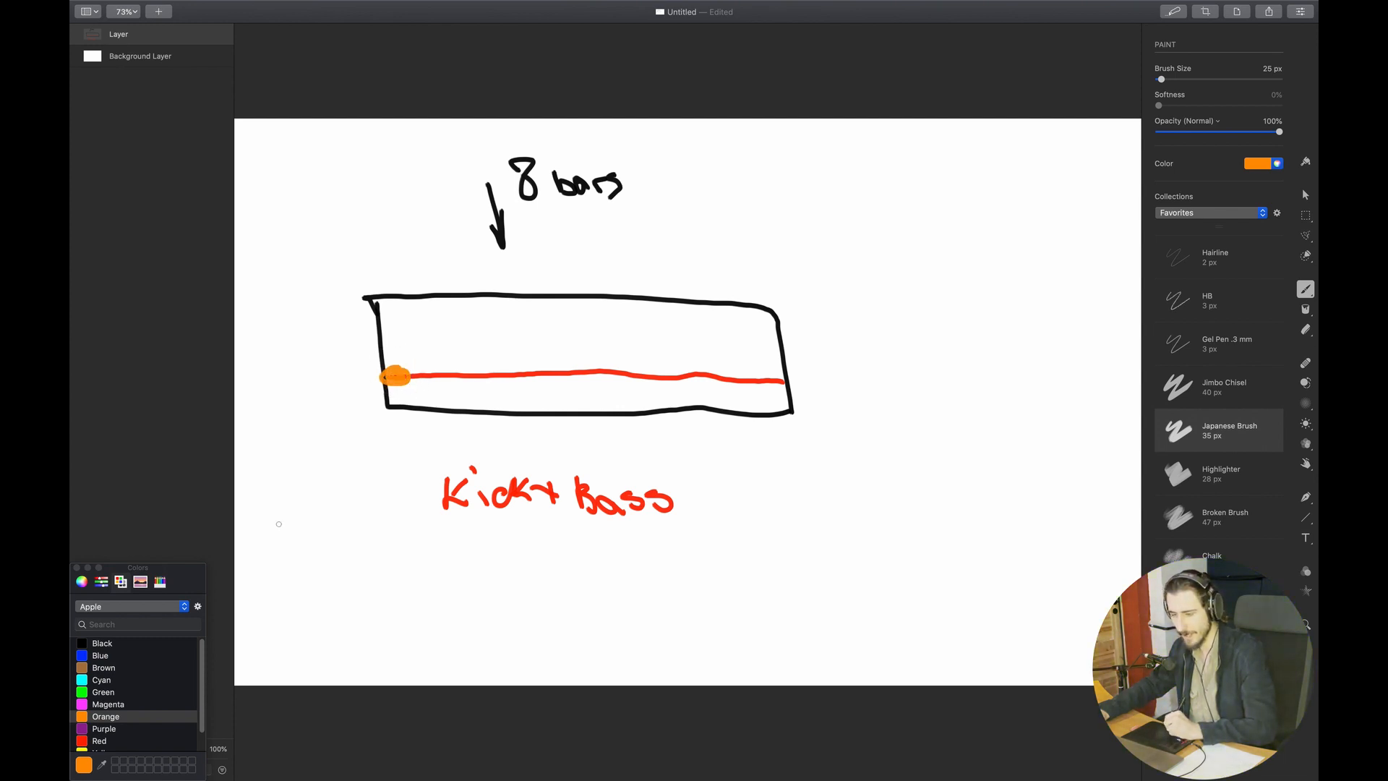
{"action": "left_click", "coordinate": [98, 646]}
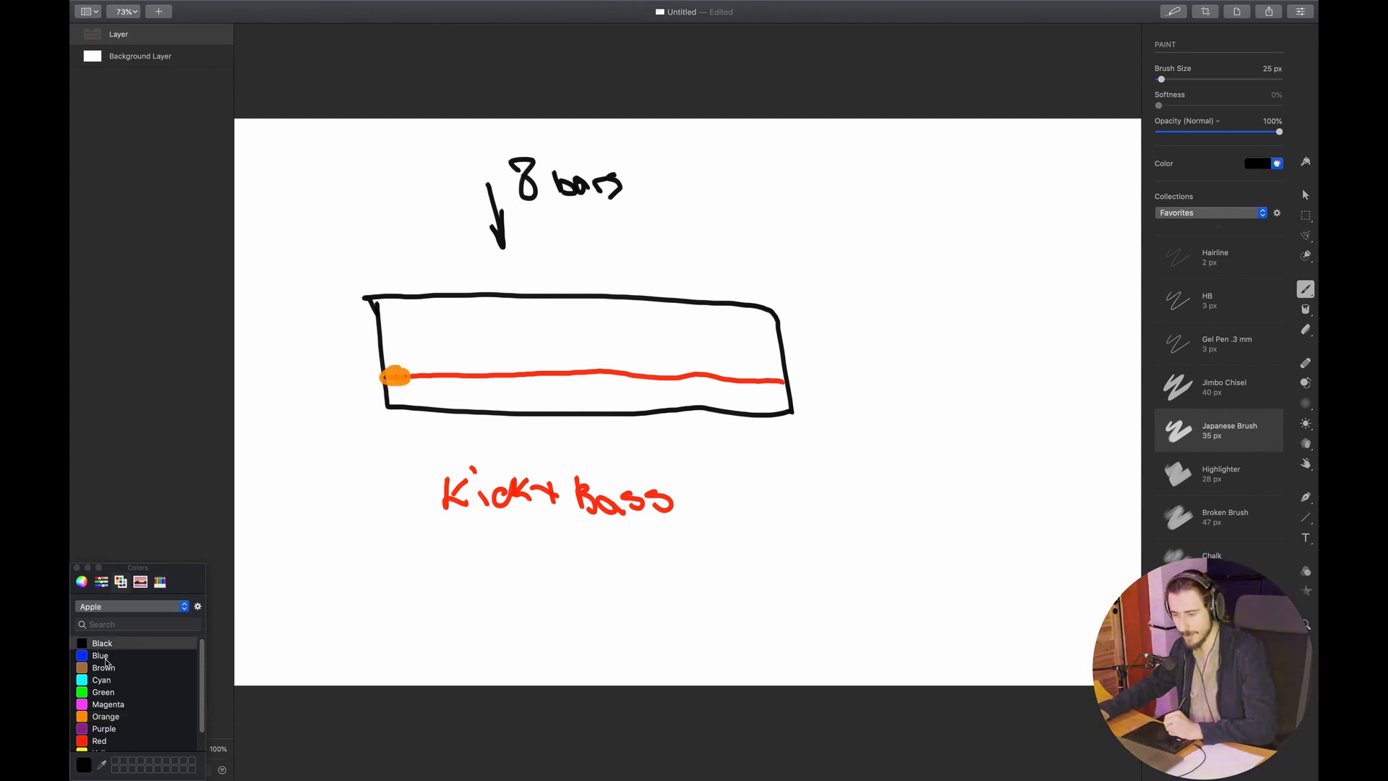
{"action": "left_click", "coordinate": [101, 655]}
{"action": "left_click_drag", "start_coordinate": [544, 373], "coordinate": [619, 379]}
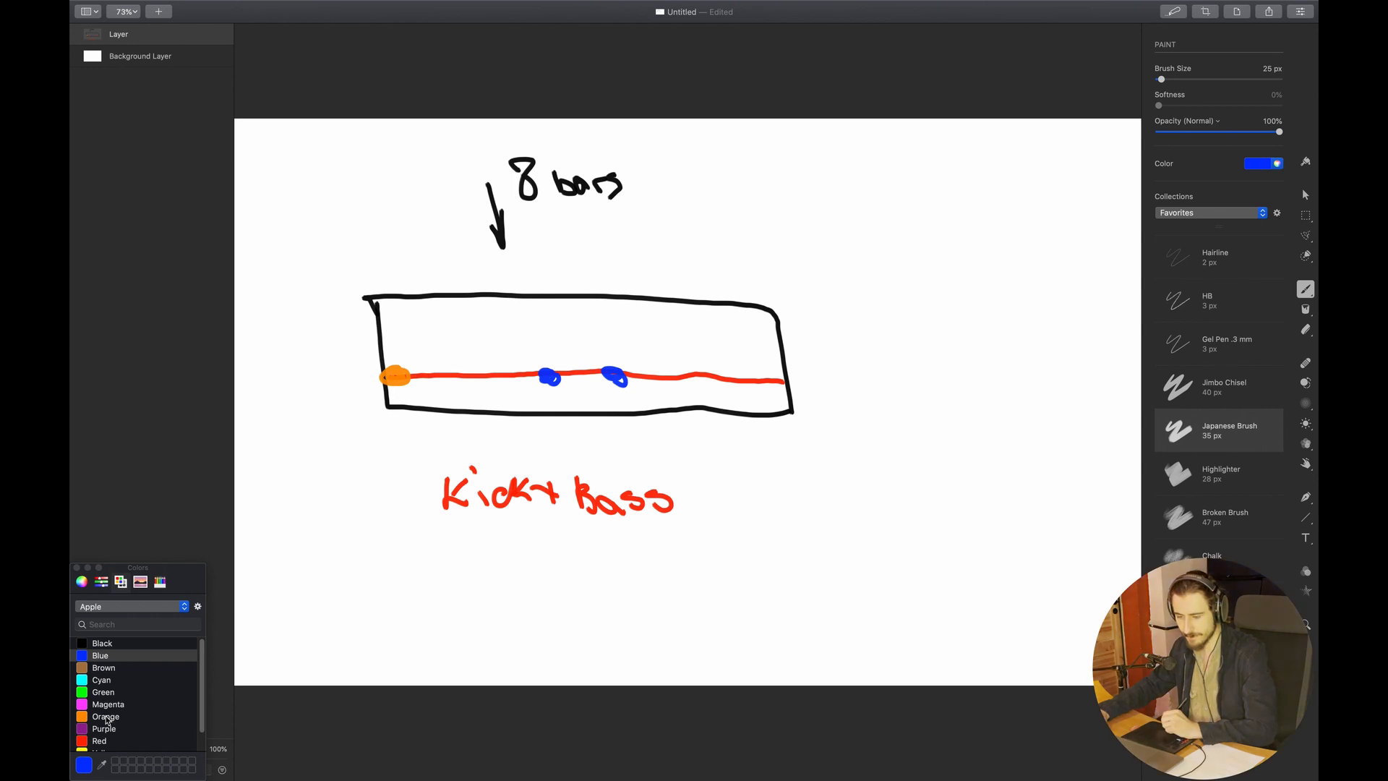
{"action": "left_click", "coordinate": [104, 692]}
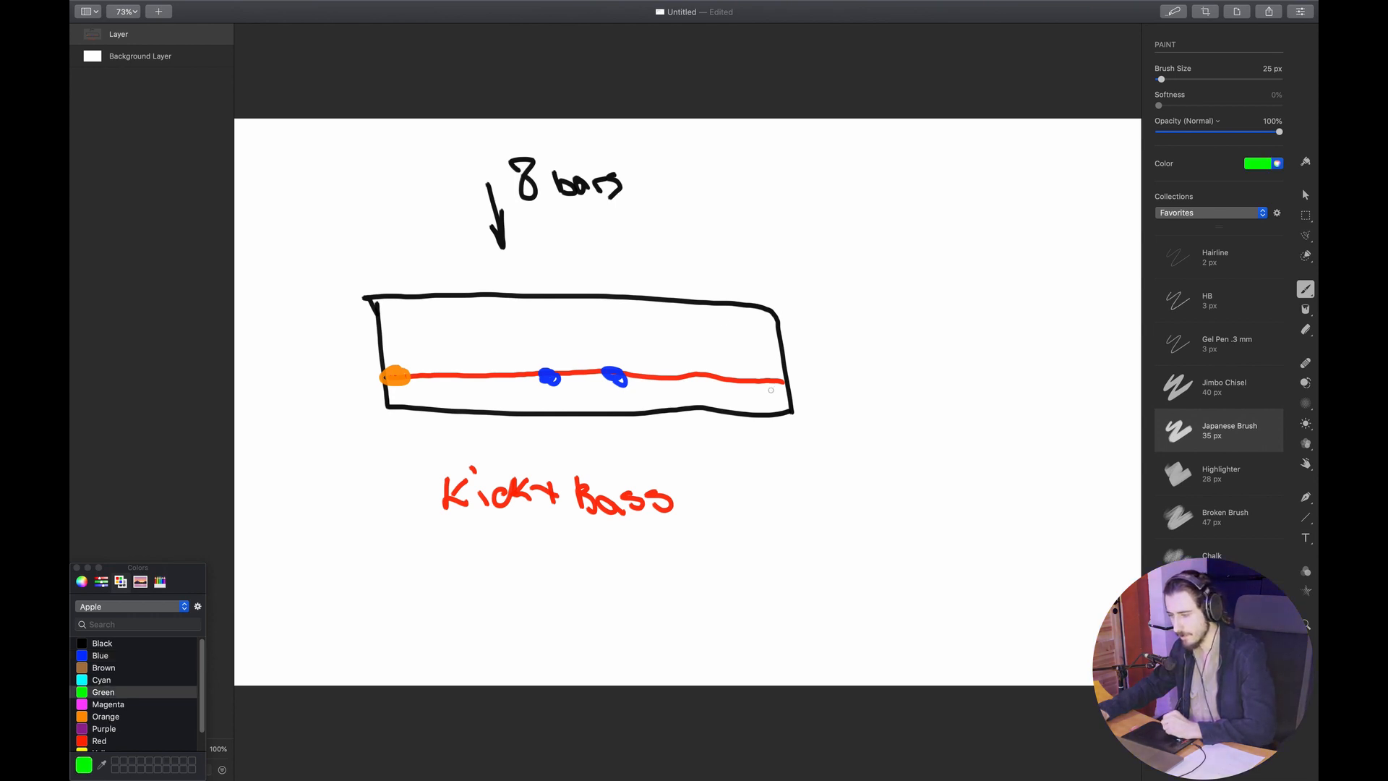
{"action": "left_click_drag", "start_coordinate": [771, 384], "coordinate": [770, 379]}
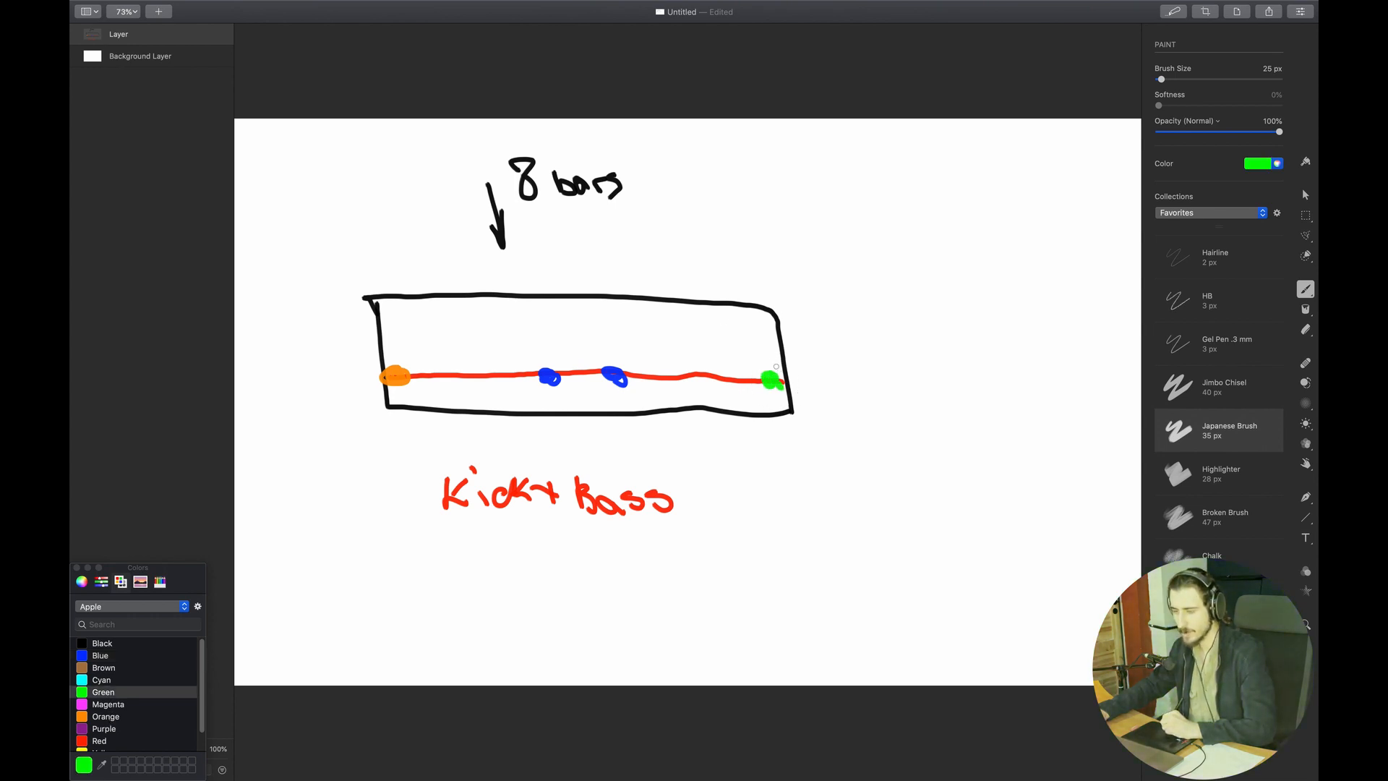
Draw black arrows pointing down to the green dot and to each of the two blue dots
{"action": "left_click", "coordinate": [112, 653]}
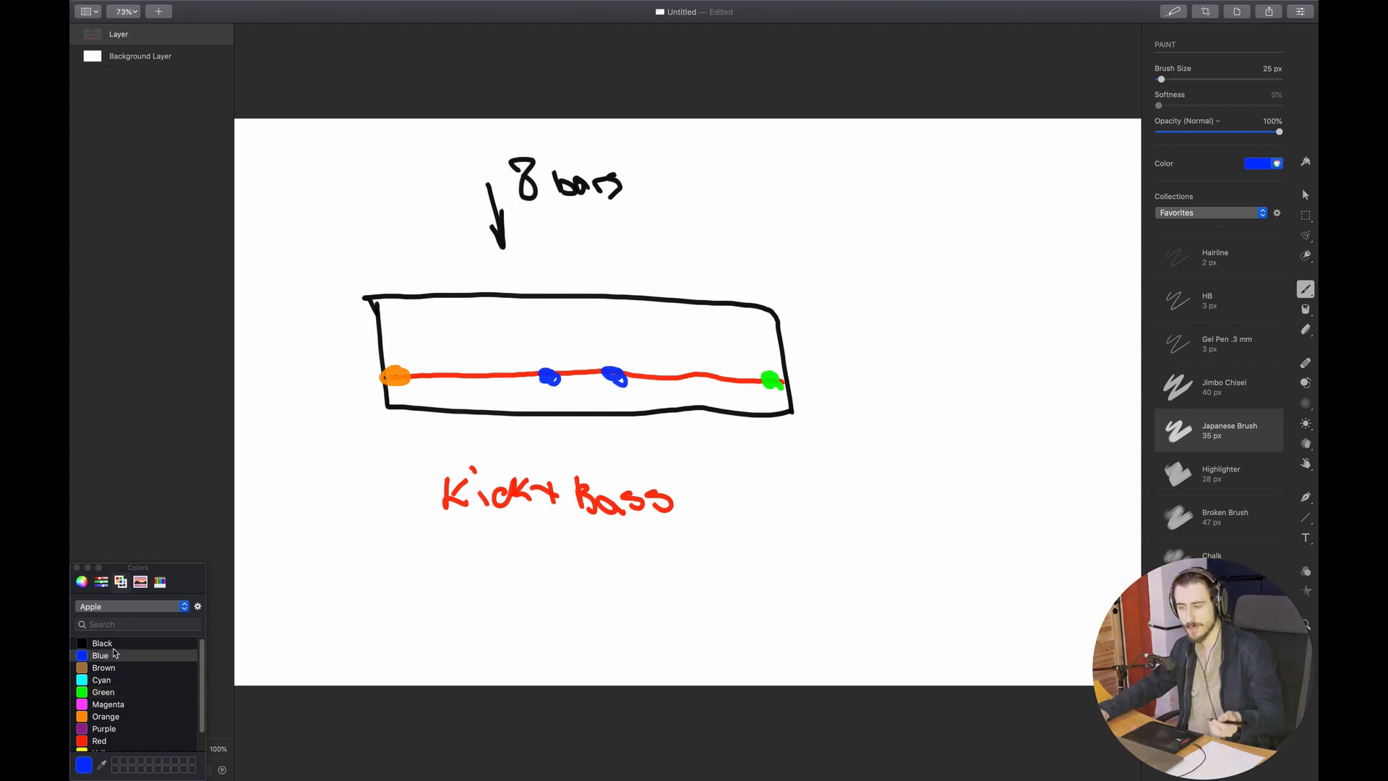
{"action": "left_click", "coordinate": [148, 642]}
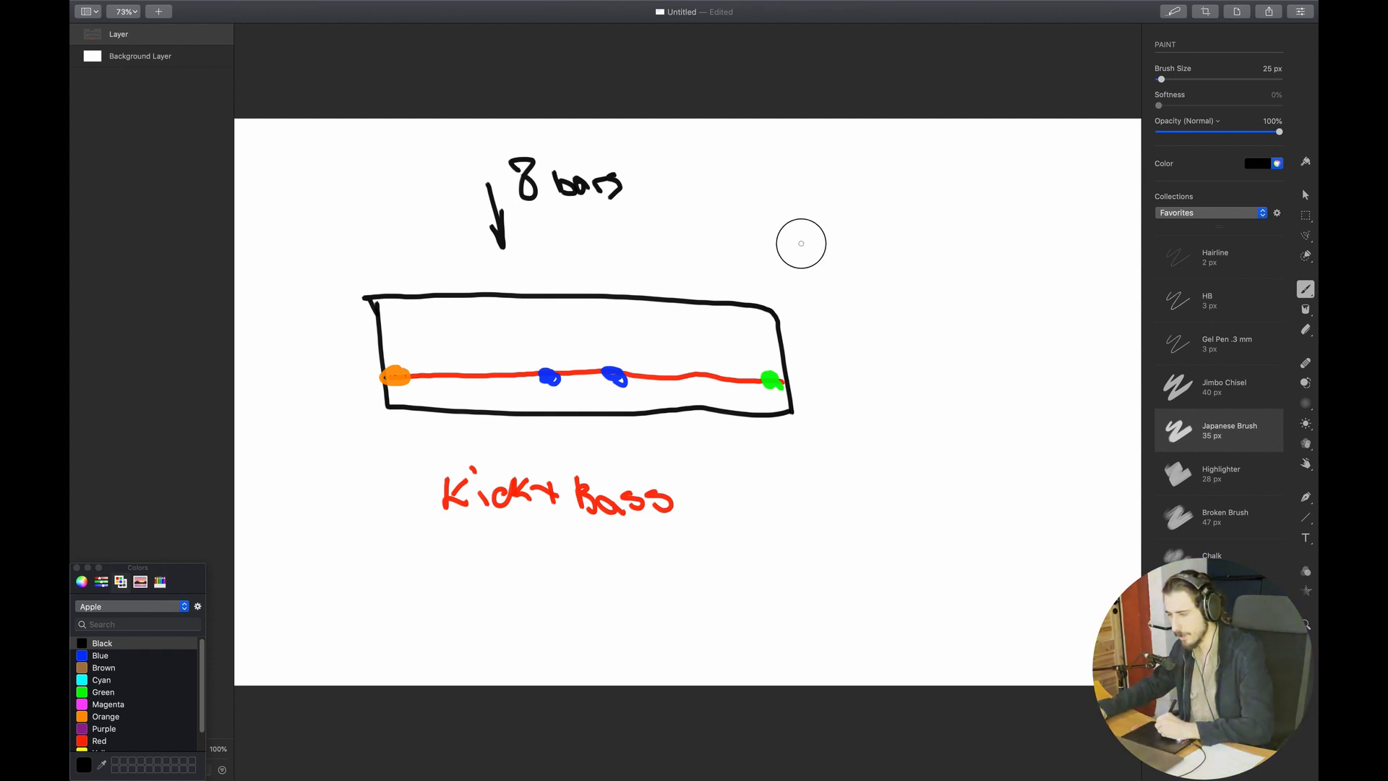
{"action": "mouse_move", "coordinate": [801, 239]}
{"action": "left_mouse_down"}
{"action": "mouse_move", "coordinate": [775, 351]}
{"action": "mouse_move", "coordinate": [787, 353]}
{"action": "left_mouse_up"}
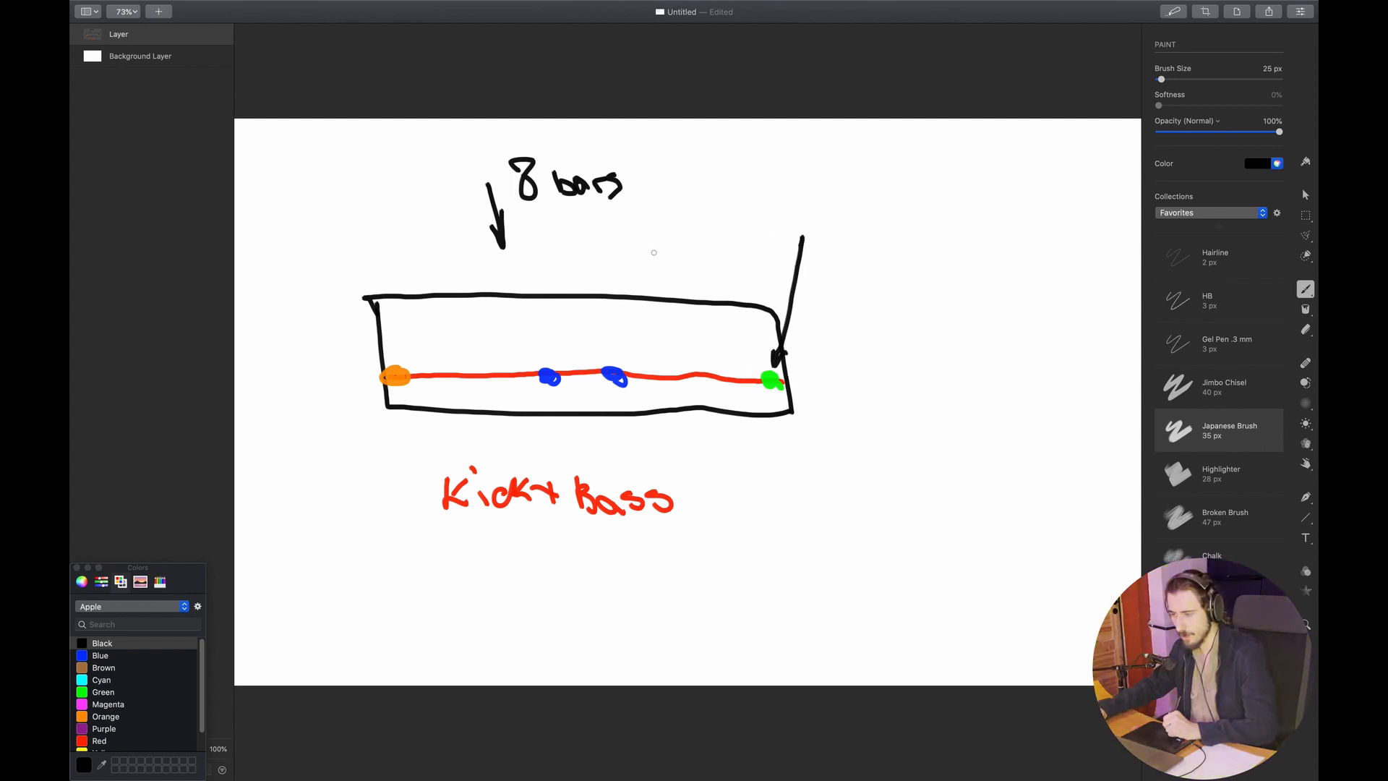
{"action": "mouse_move", "coordinate": [636, 248]}
{"action": "left_mouse_down"}
{"action": "mouse_move", "coordinate": [634, 341]}
{"action": "mouse_move", "coordinate": [619, 350]}
{"action": "mouse_move", "coordinate": [636, 350]}
{"action": "left_mouse_up"}
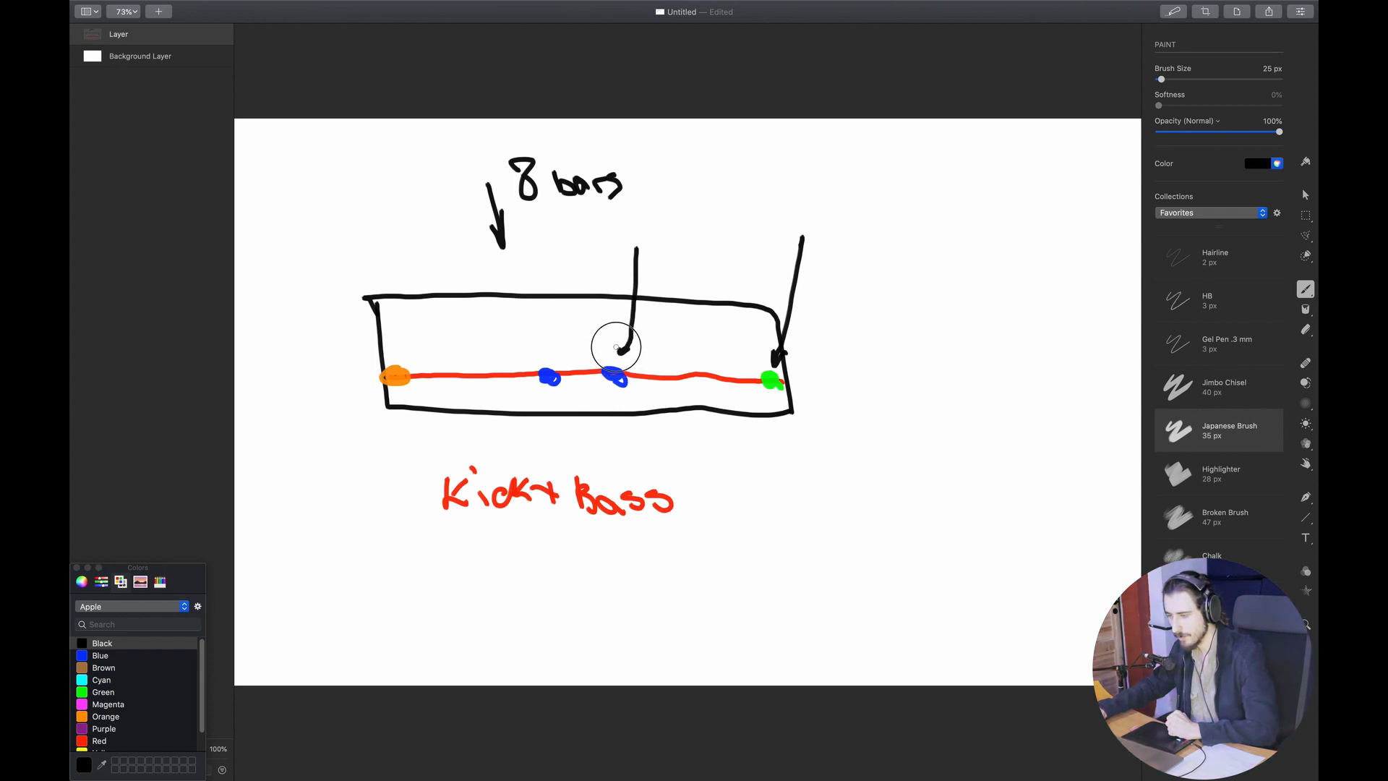
{"action": "mouse_move", "coordinate": [548, 316]}
{"action": "left_mouse_down"}
{"action": "mouse_move", "coordinate": [550, 352]}
{"action": "mouse_move", "coordinate": [557, 329]}
{"action": "left_mouse_up"}
Switch to Ableton Live, expand and solo the lead1 track, play it from bar 25, and close its Serum window
{"action": "key", "text": "super+Tab"}
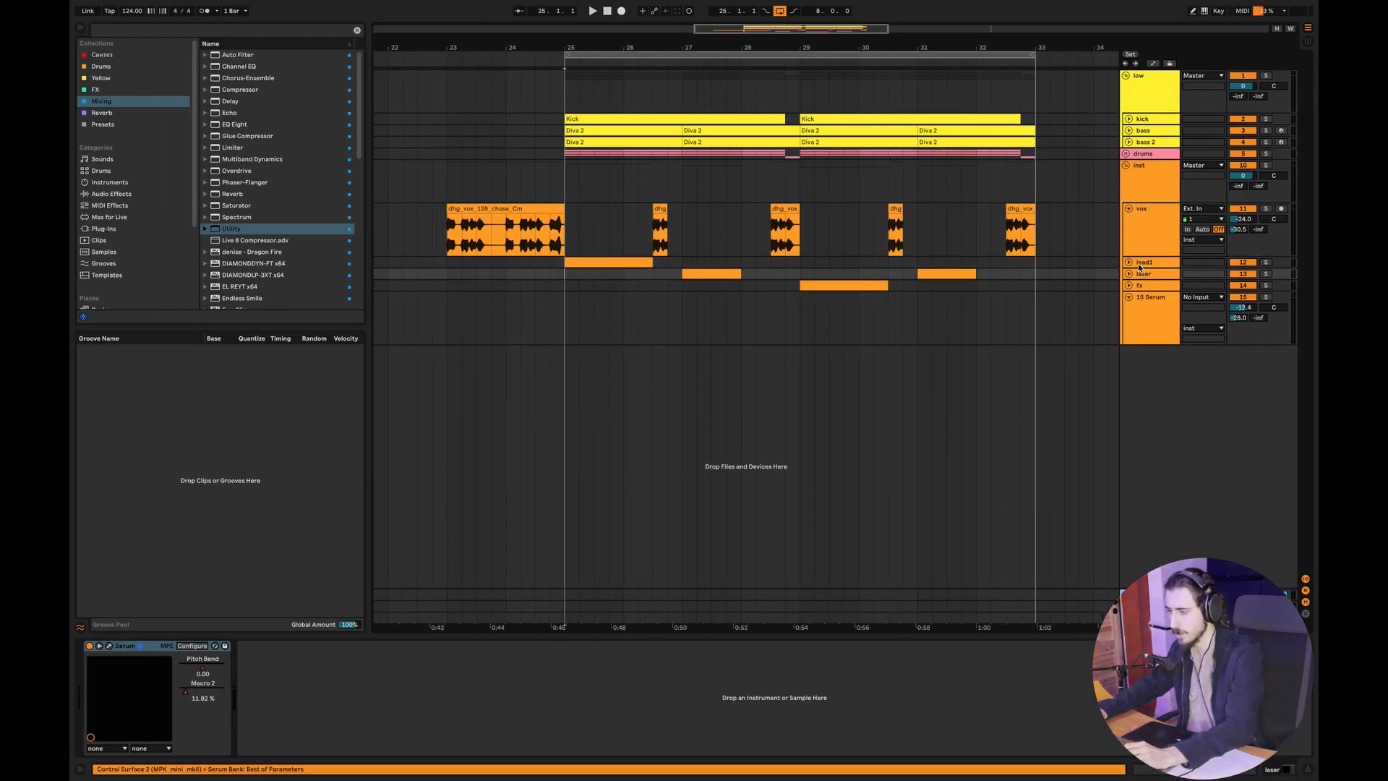
{"action": "left_click", "coordinate": [1128, 262]}
{"action": "left_click", "coordinate": [1265, 262]}
{"action": "key", "text": "space"}
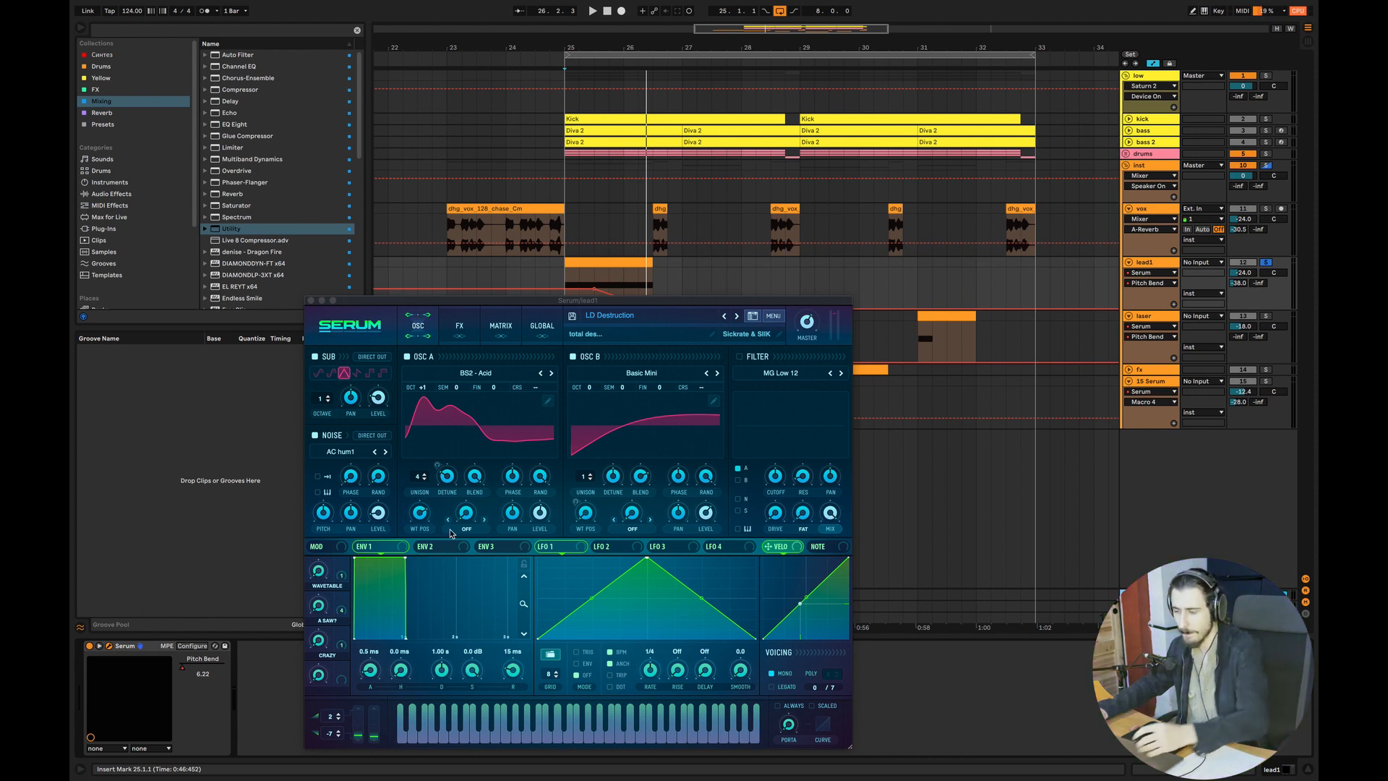
{"action": "left_click", "coordinate": [311, 300]}
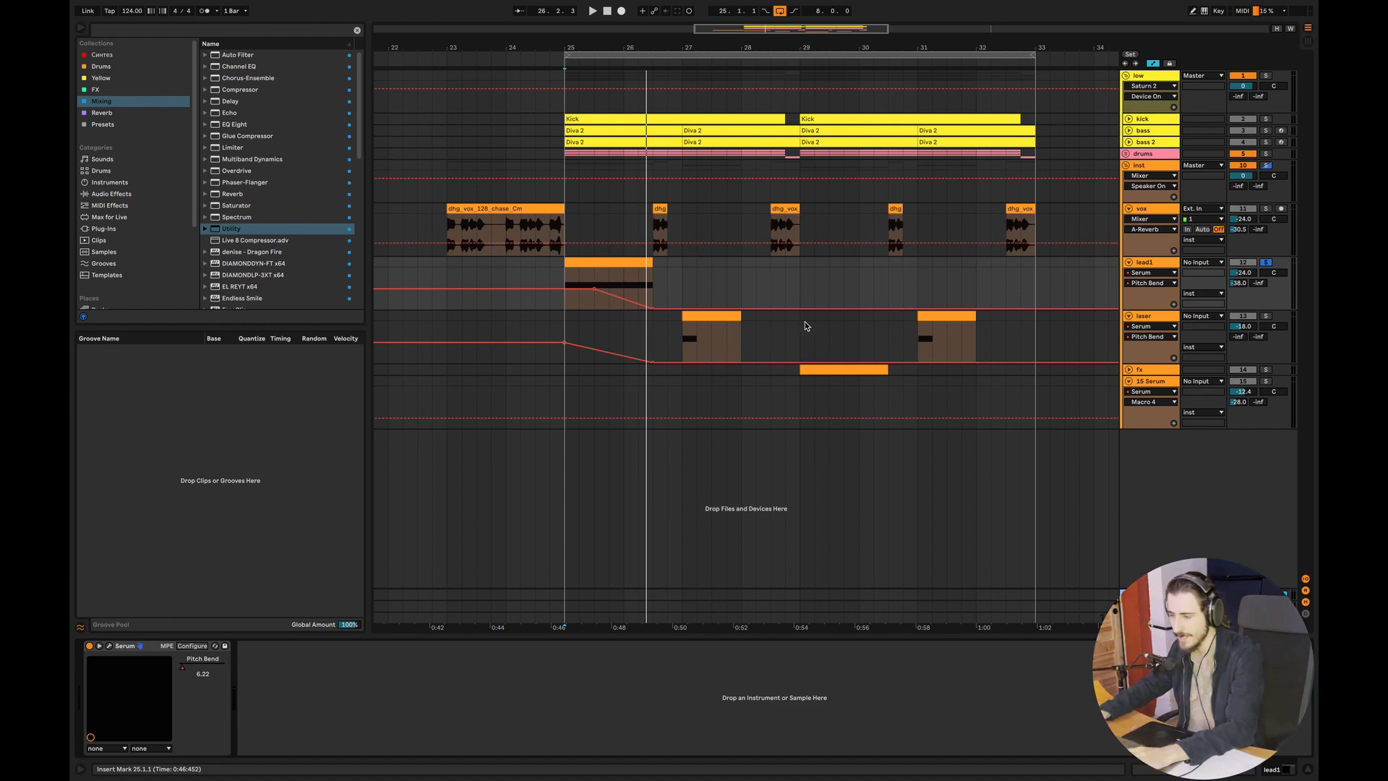
Switch to the sketch, draw a black arrow from below towards the orange dot, and return to Ableton Live
{"action": "key", "text": "ctrl+Right"}
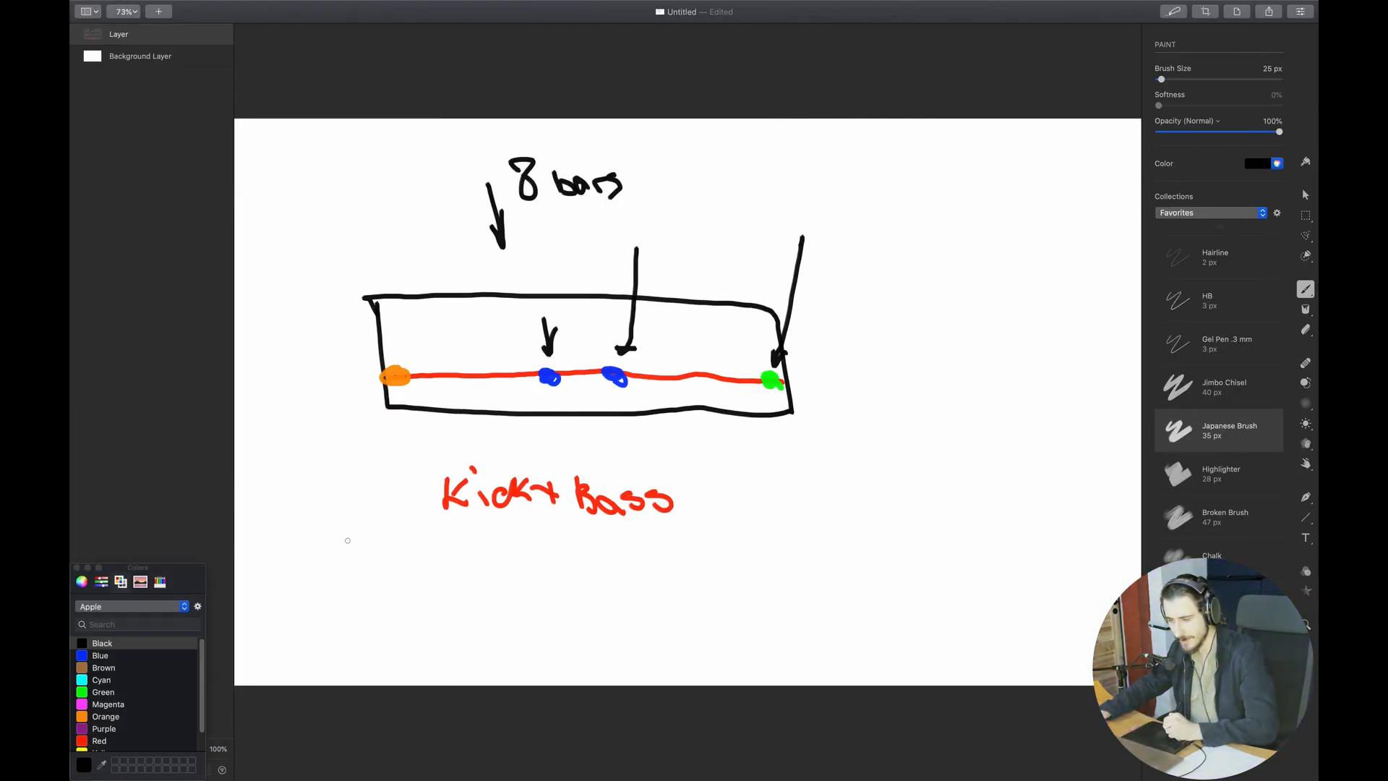
{"action": "left_click_drag", "start_coordinate": [348, 541], "coordinate": [372, 397]}
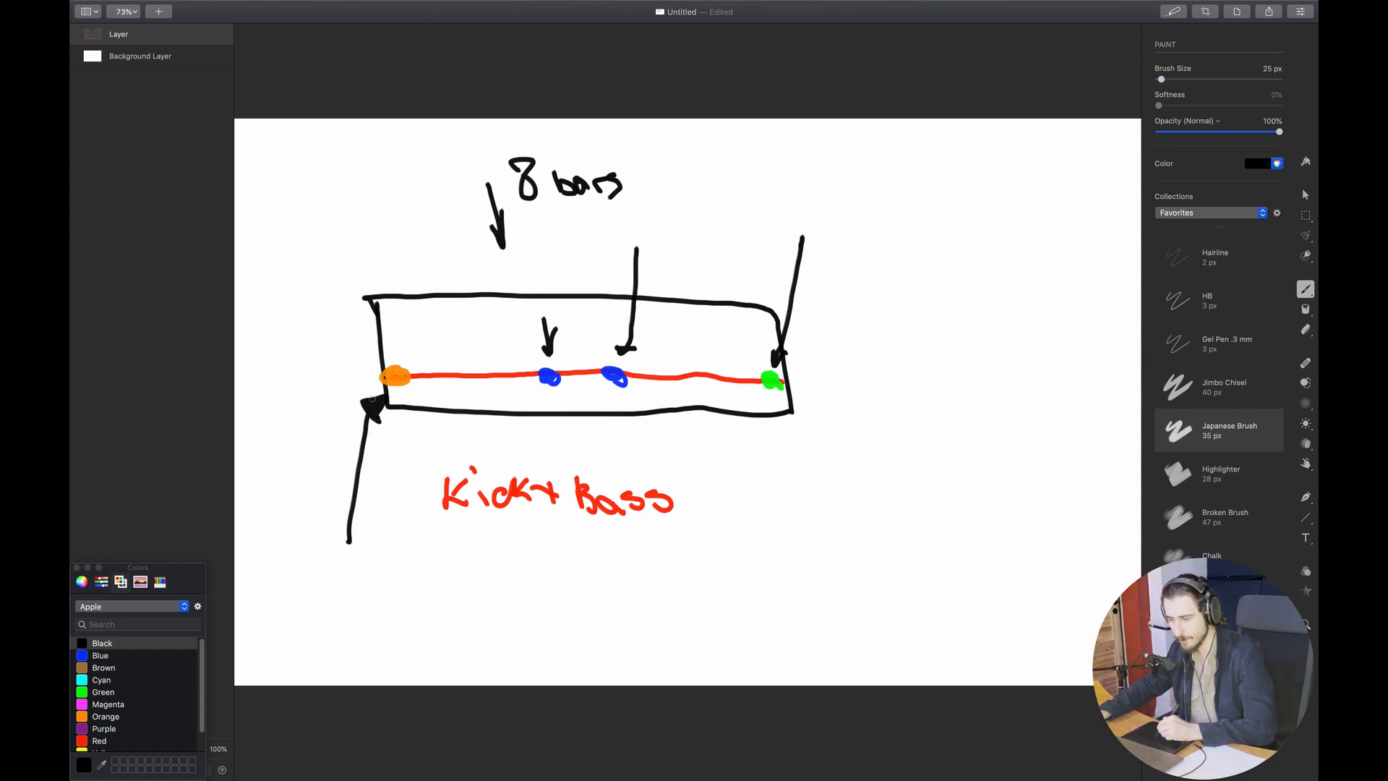
{"action": "key", "text": "ctrl+Left"}
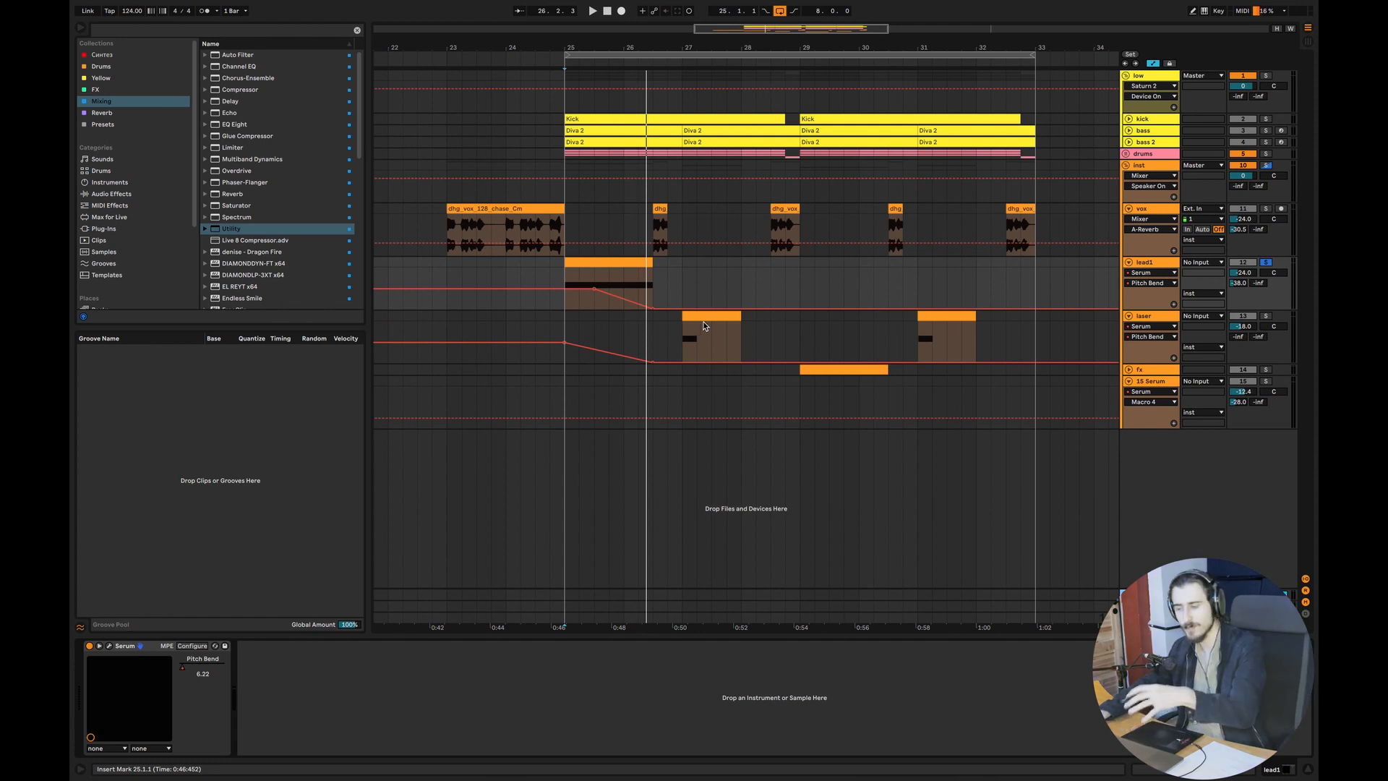
Solo the laser track and play its clip from bar 27
{"action": "left_click", "coordinate": [692, 359]}
{"action": "left_click", "coordinate": [697, 348]}
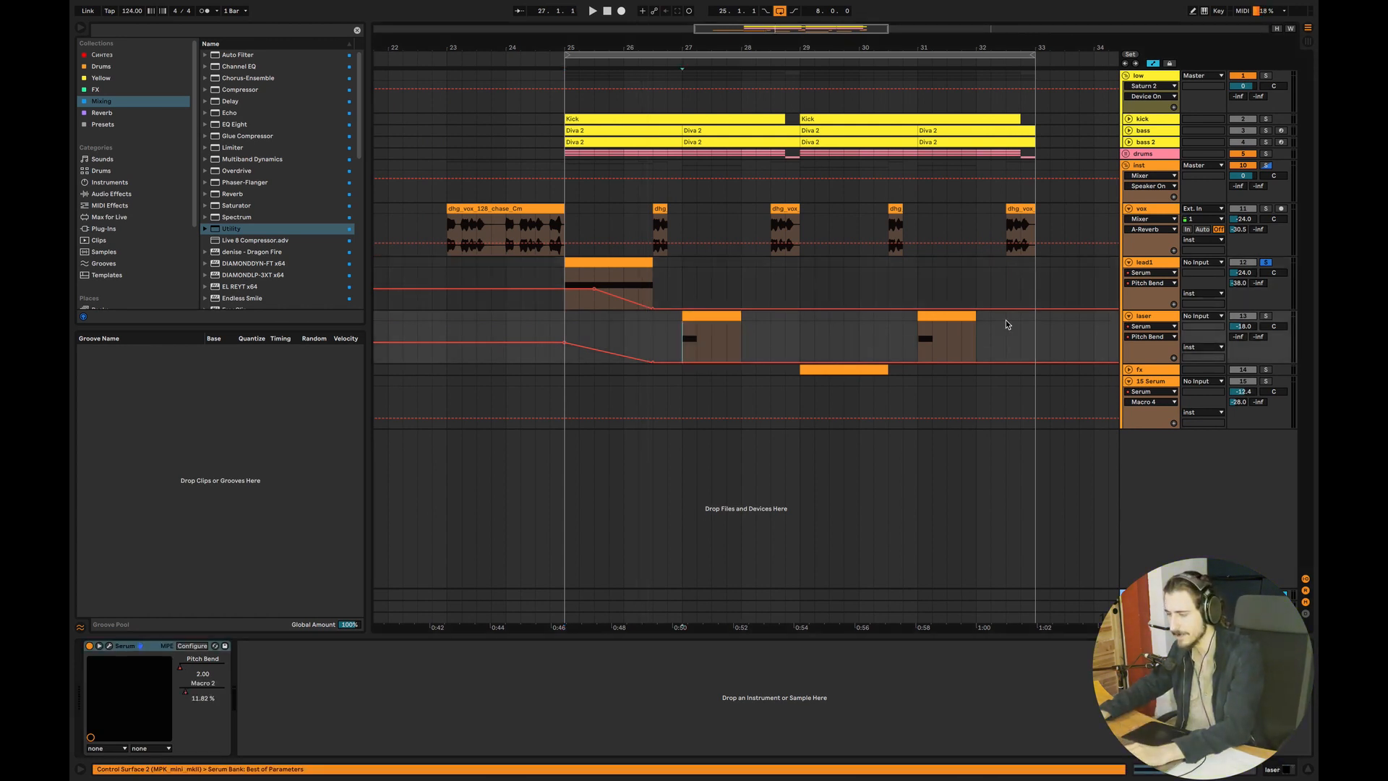
{"action": "left_click", "coordinate": [1265, 318]}
{"action": "key", "text": "space"}
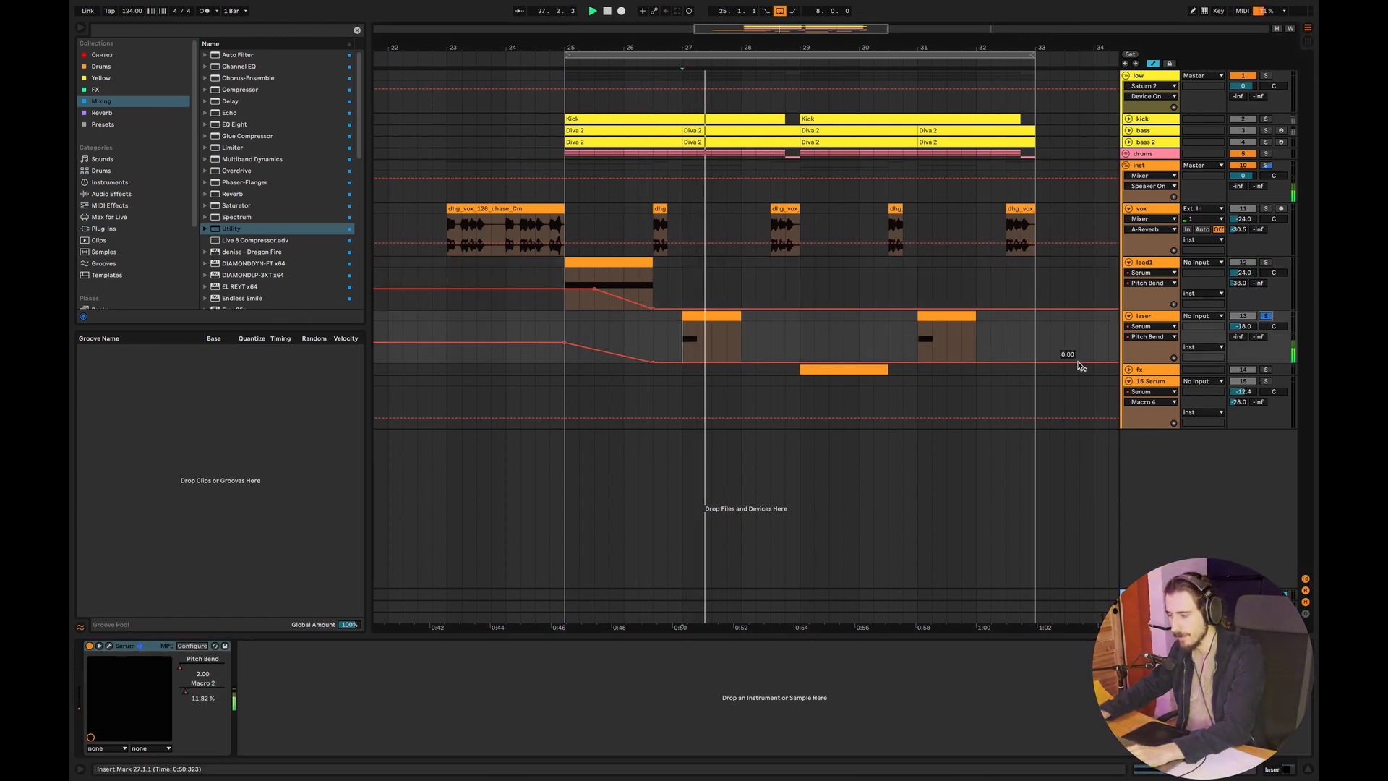
Expand the fx track, place the insert marker at bar 29, and solo the track
{"action": "left_click", "coordinate": [1129, 370]}
{"action": "left_click", "coordinate": [821, 385]}
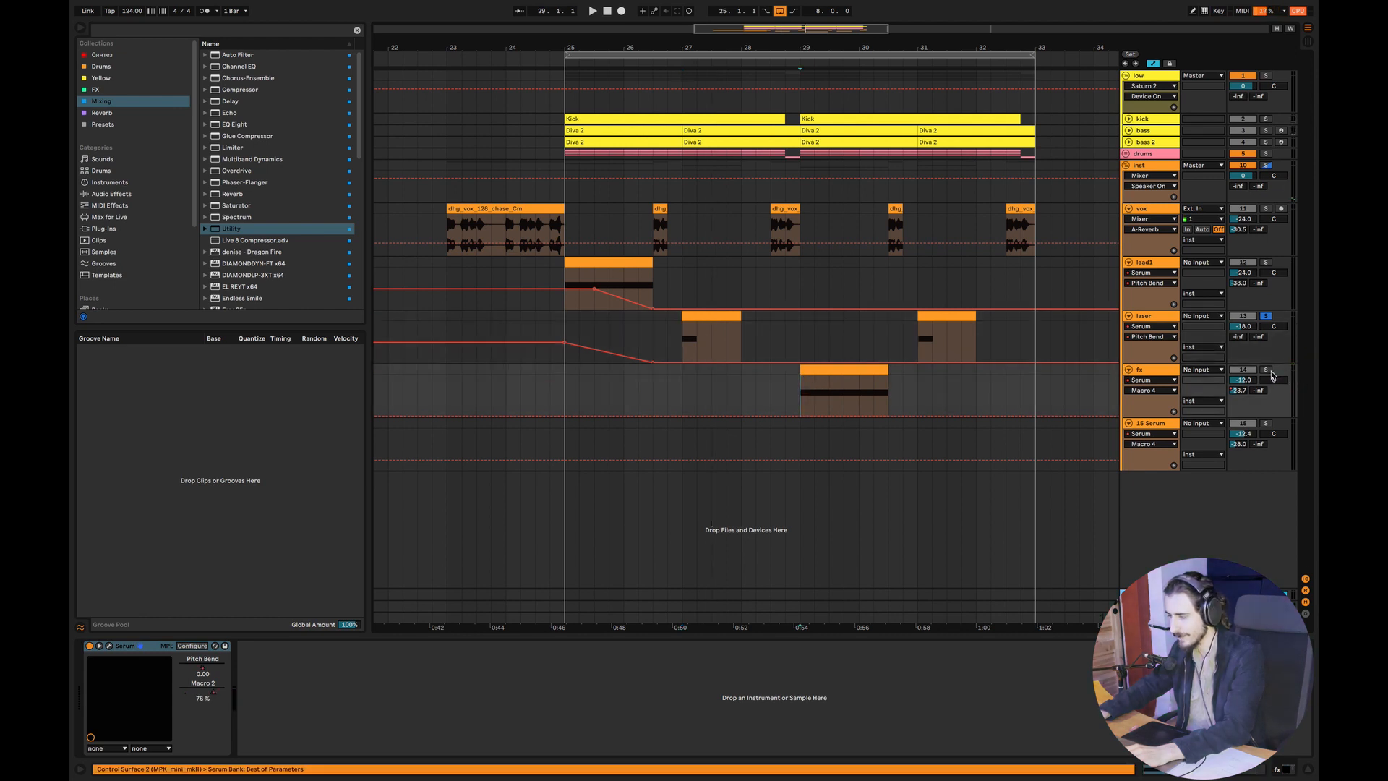
{"action": "left_click", "coordinate": [1267, 370]}
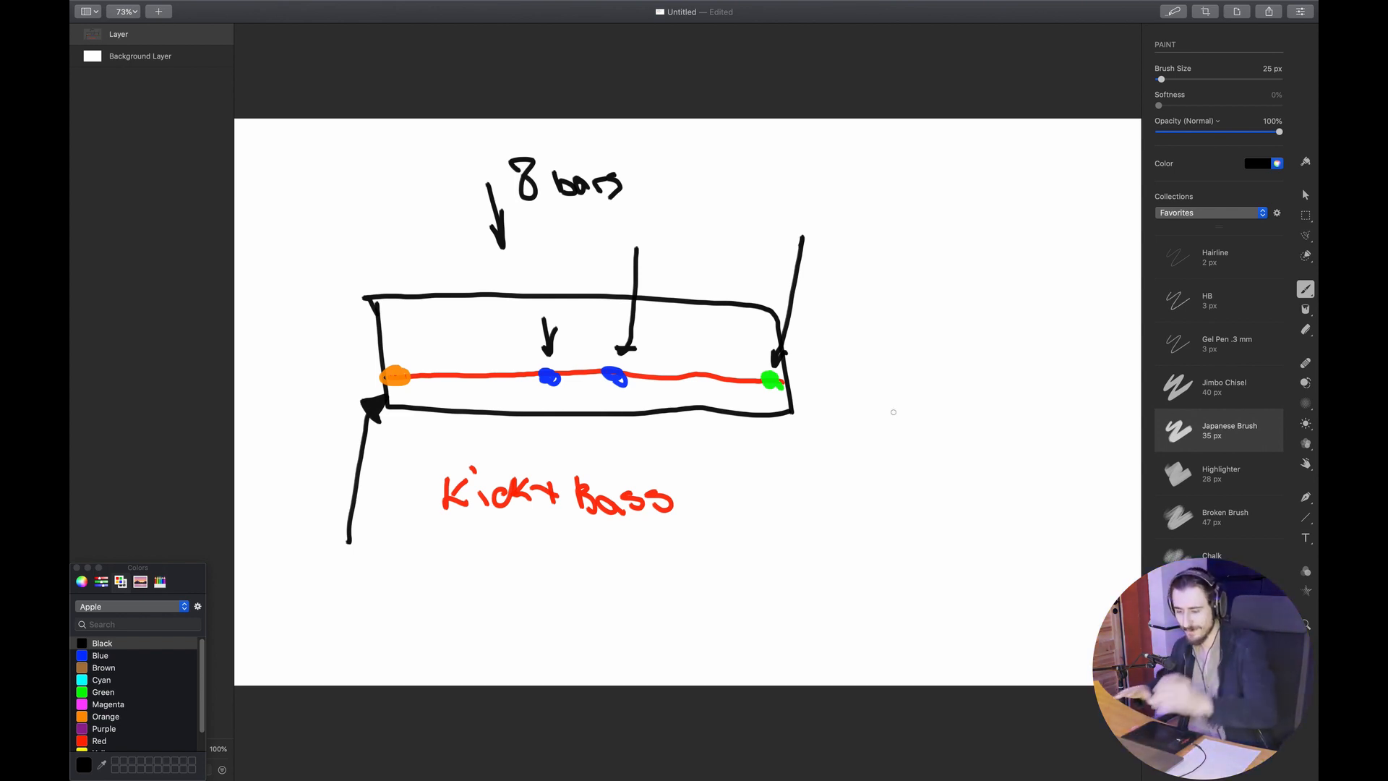
Return to Ableton Live from the sketch and collapse the lead1, laser and fx tracks and the whole inst group
{"action": "key", "text": "super+Tab"}
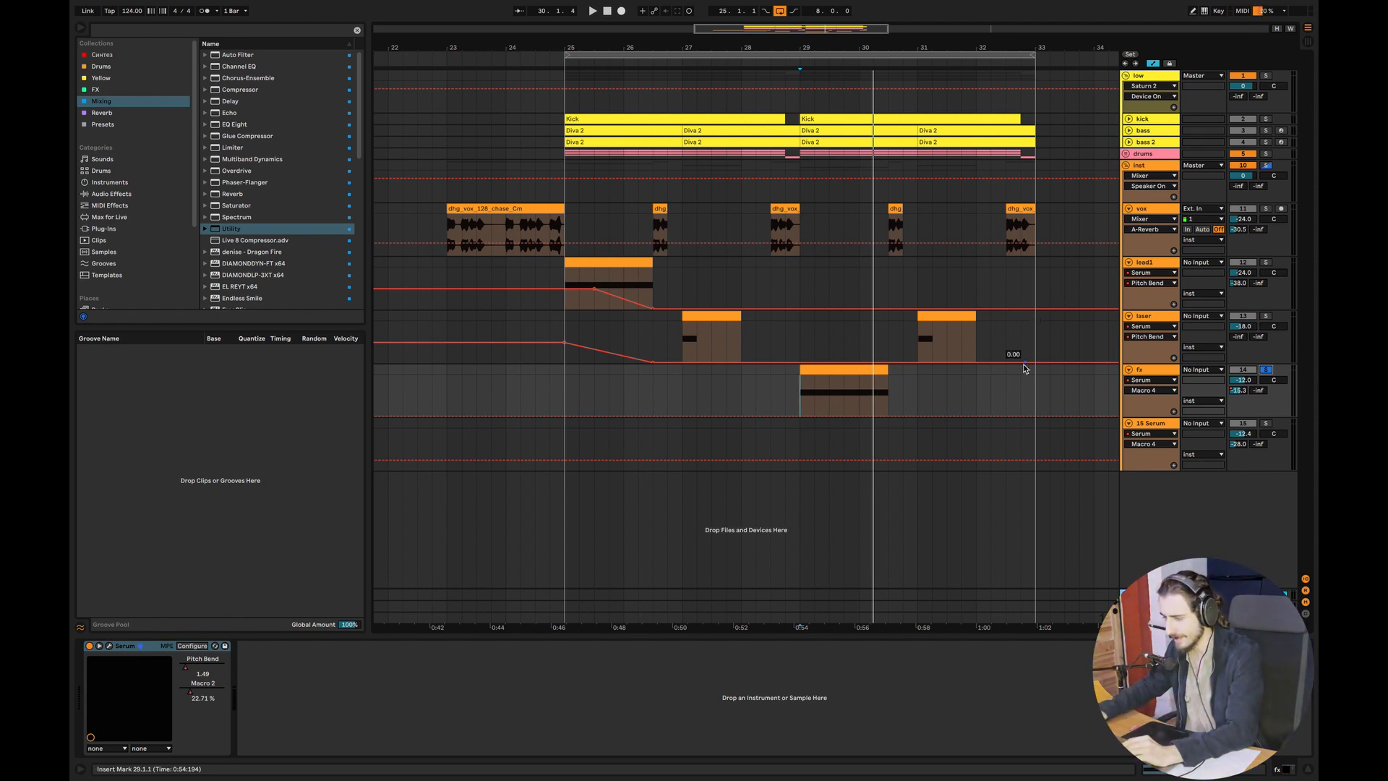
{"action": "left_click", "coordinate": [1134, 326]}
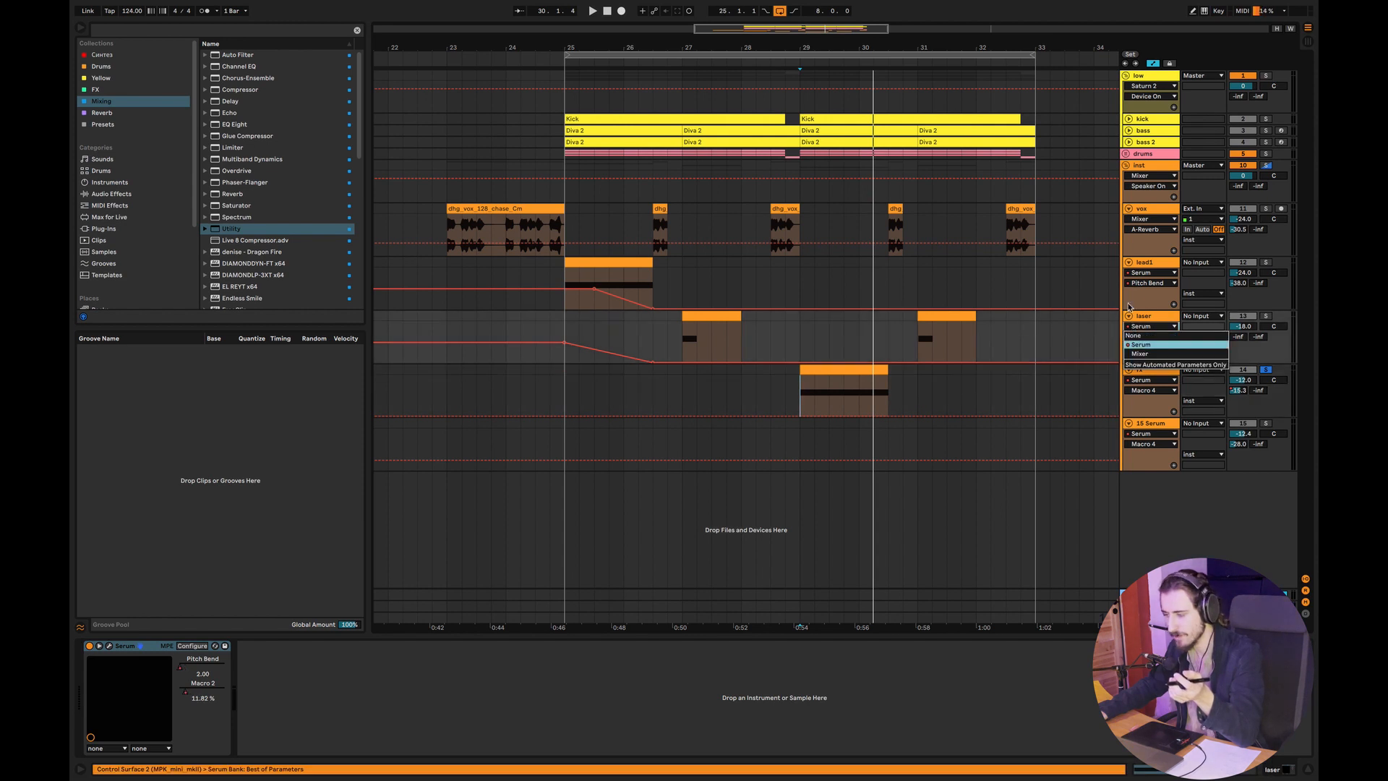
{"action": "left_click", "coordinate": [1129, 262]}
{"action": "left_click", "coordinate": [1129, 274]}
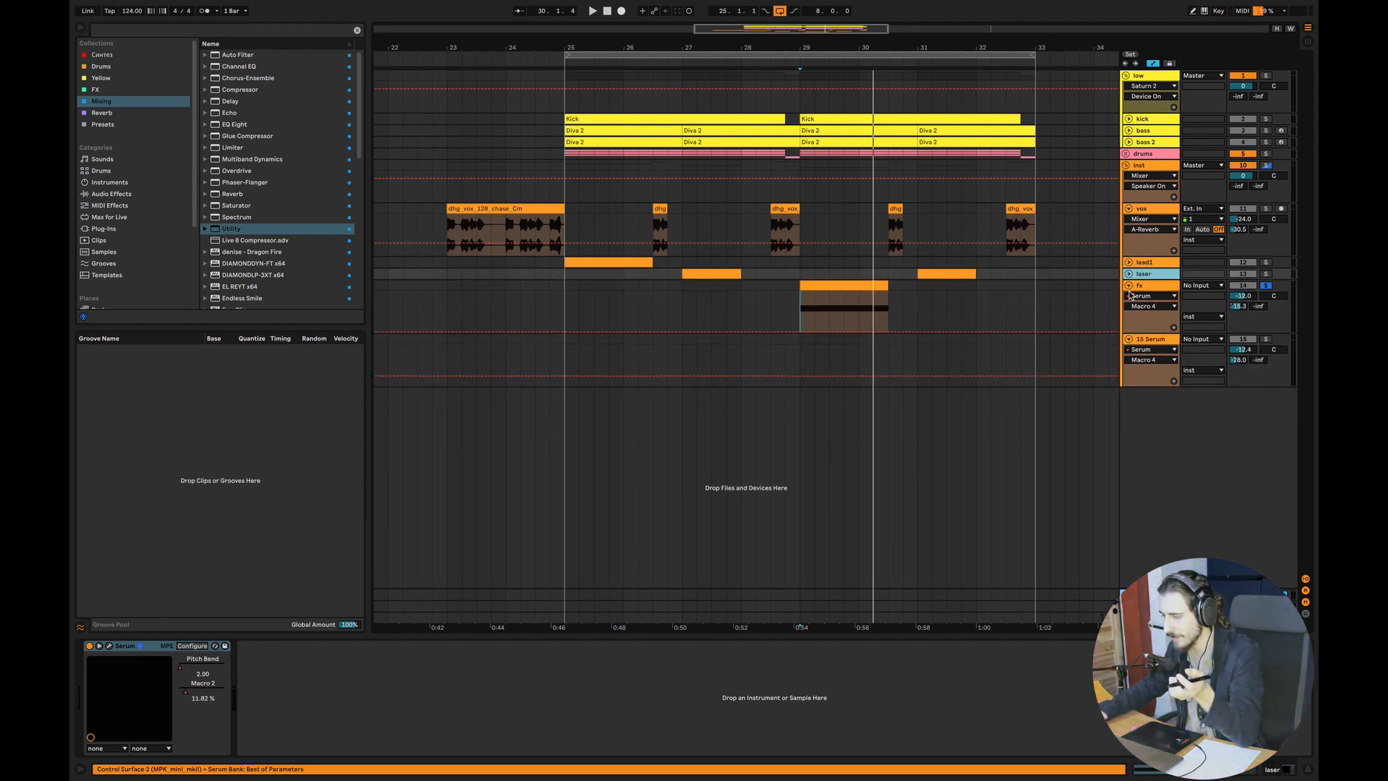
{"action": "left_click", "coordinate": [1129, 285]}
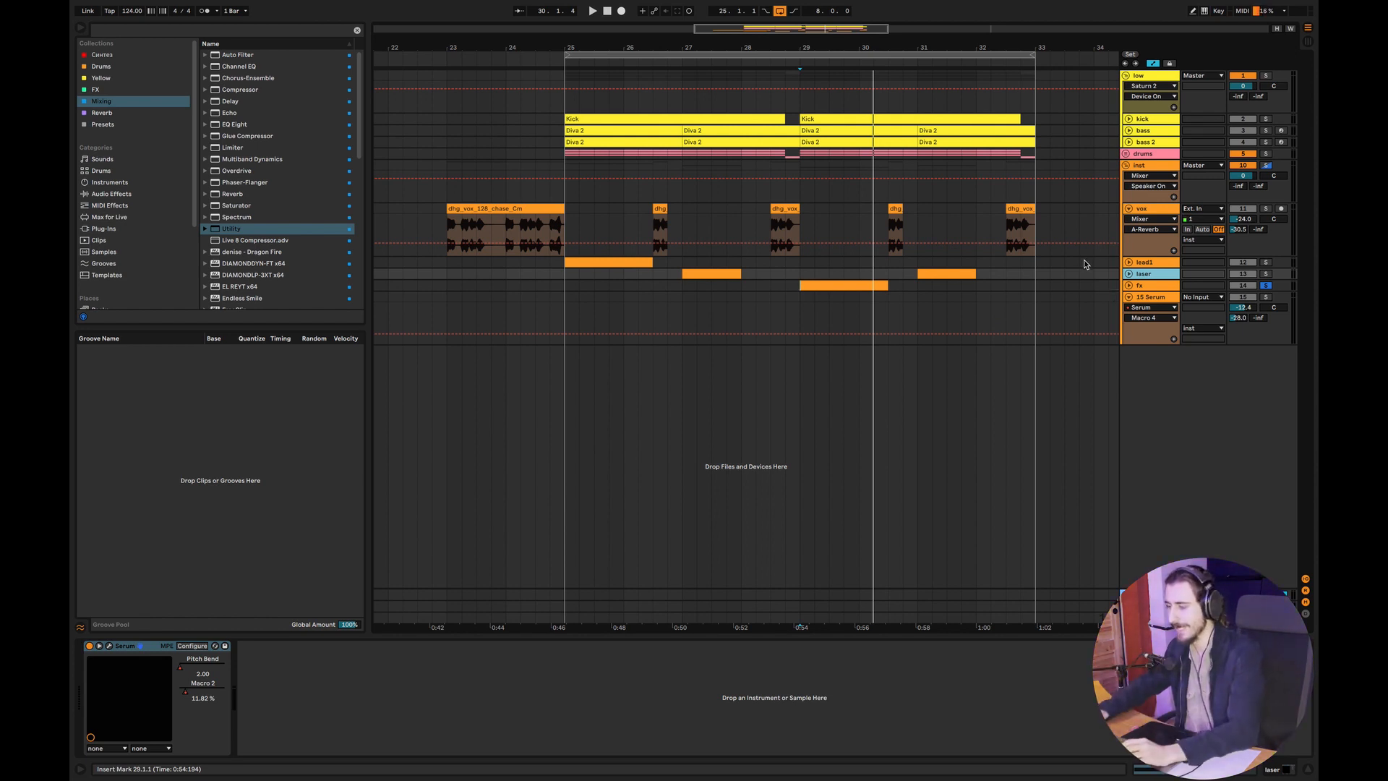
{"action": "left_click", "coordinate": [1127, 165]}
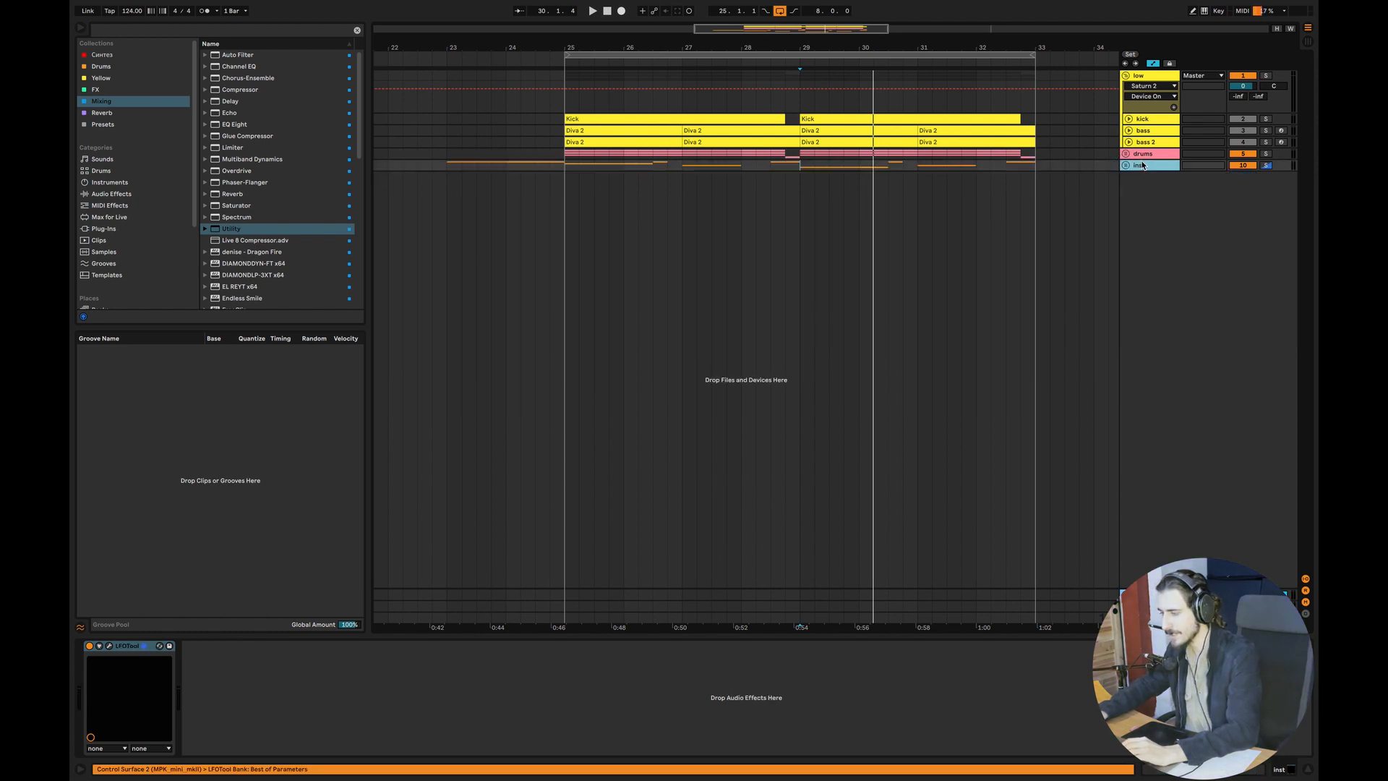
Expand the drums group and unfold its clap track to show the clap notes
{"action": "left_click", "coordinate": [1126, 154]}
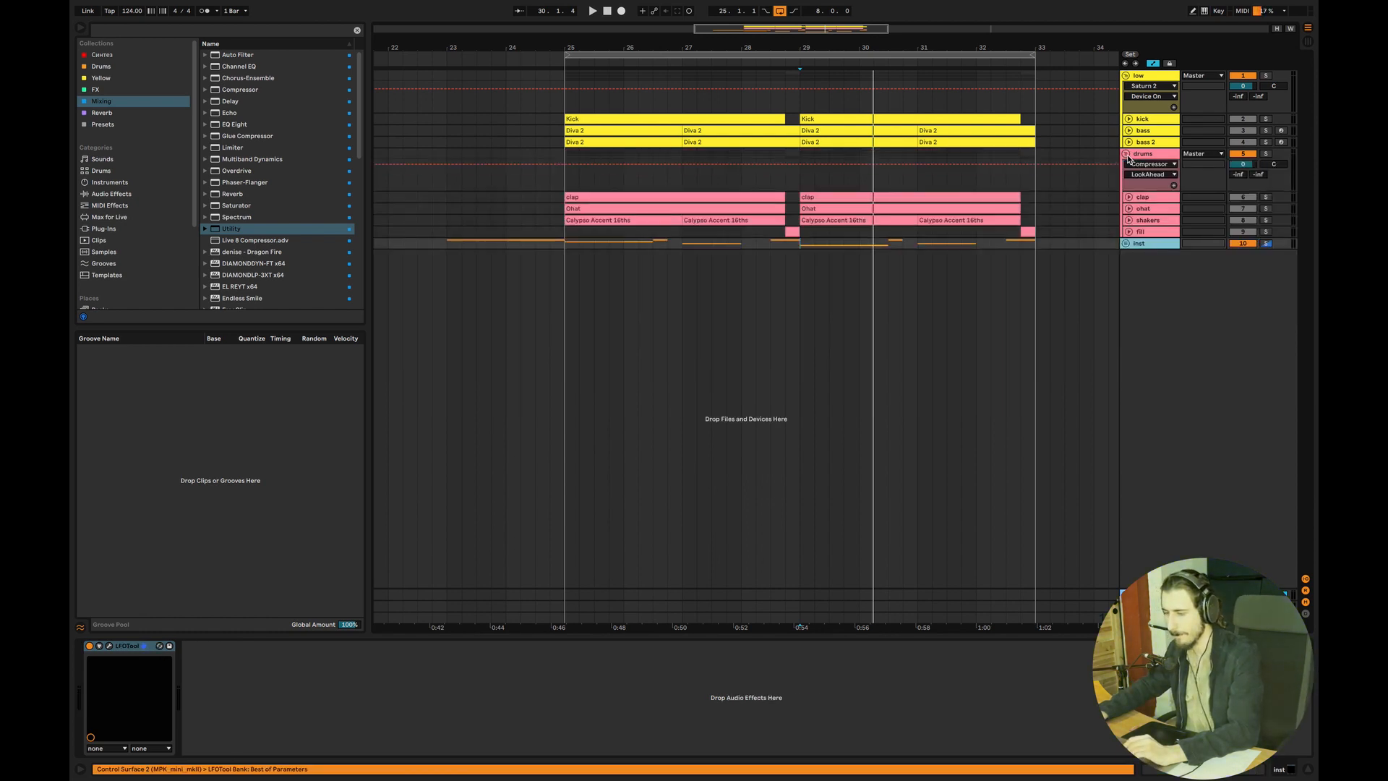
{"action": "left_click", "coordinate": [817, 191]}
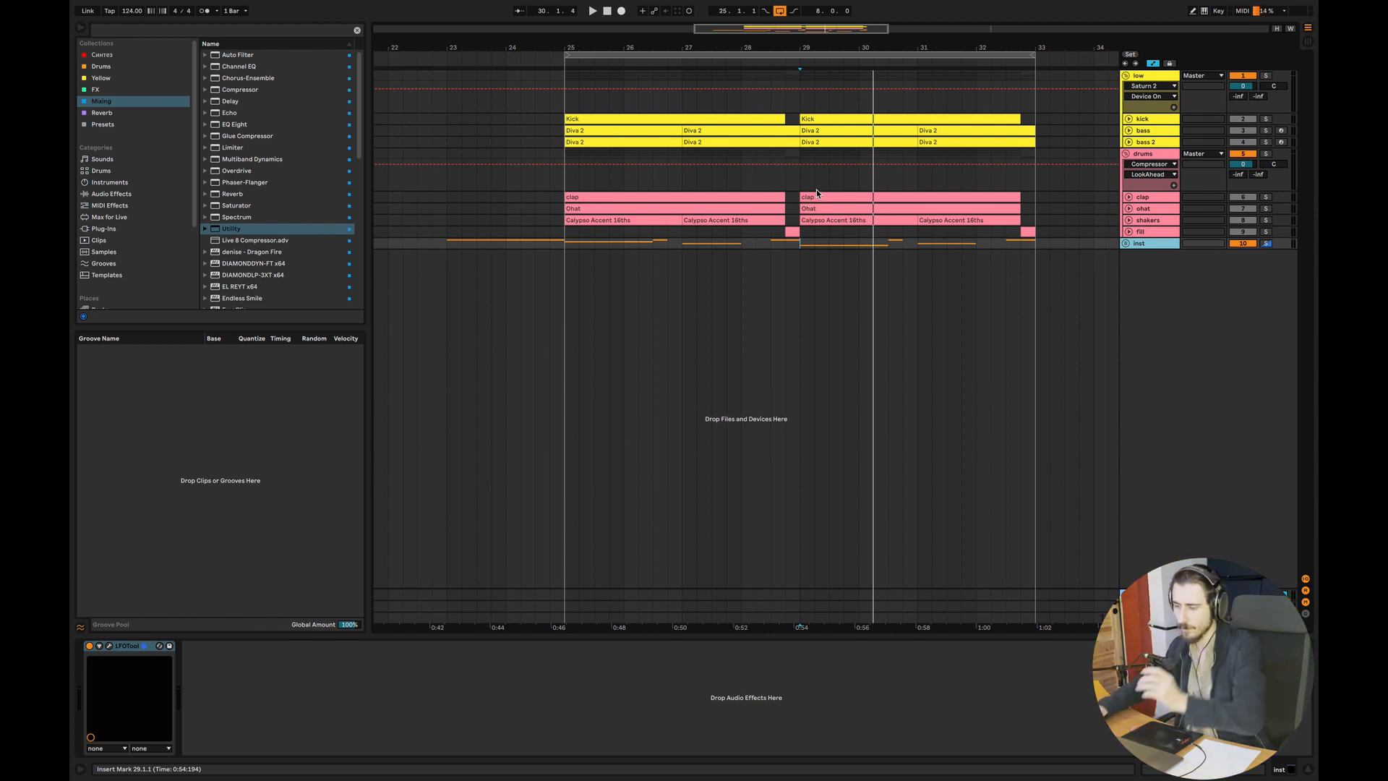
{"action": "left_click", "coordinate": [1129, 197]}
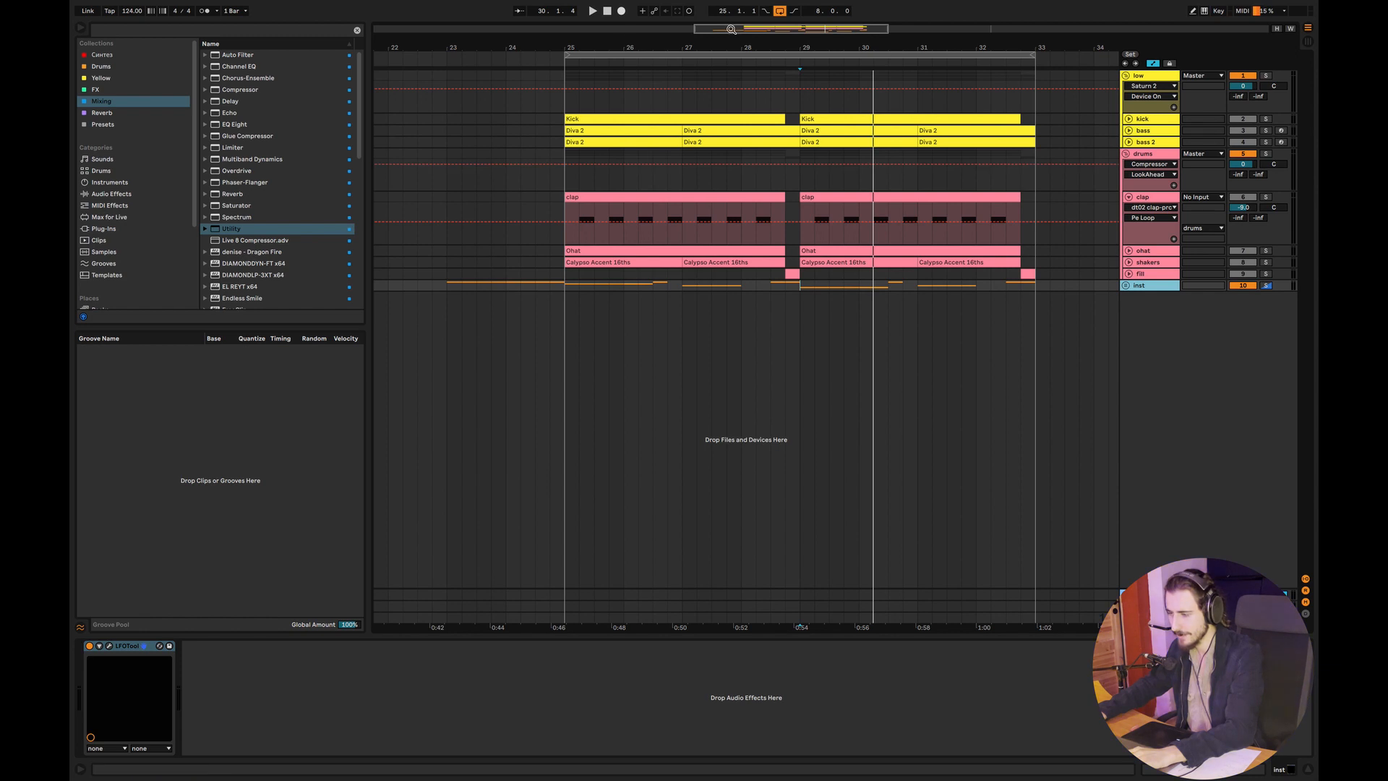
Play the soloed kick and bass from bar 25, add the clap track to the solo, and play the section again
{"action": "scroll", "coordinate": [628, 282], "scroll_direction": "up", "scroll_amount": 3}
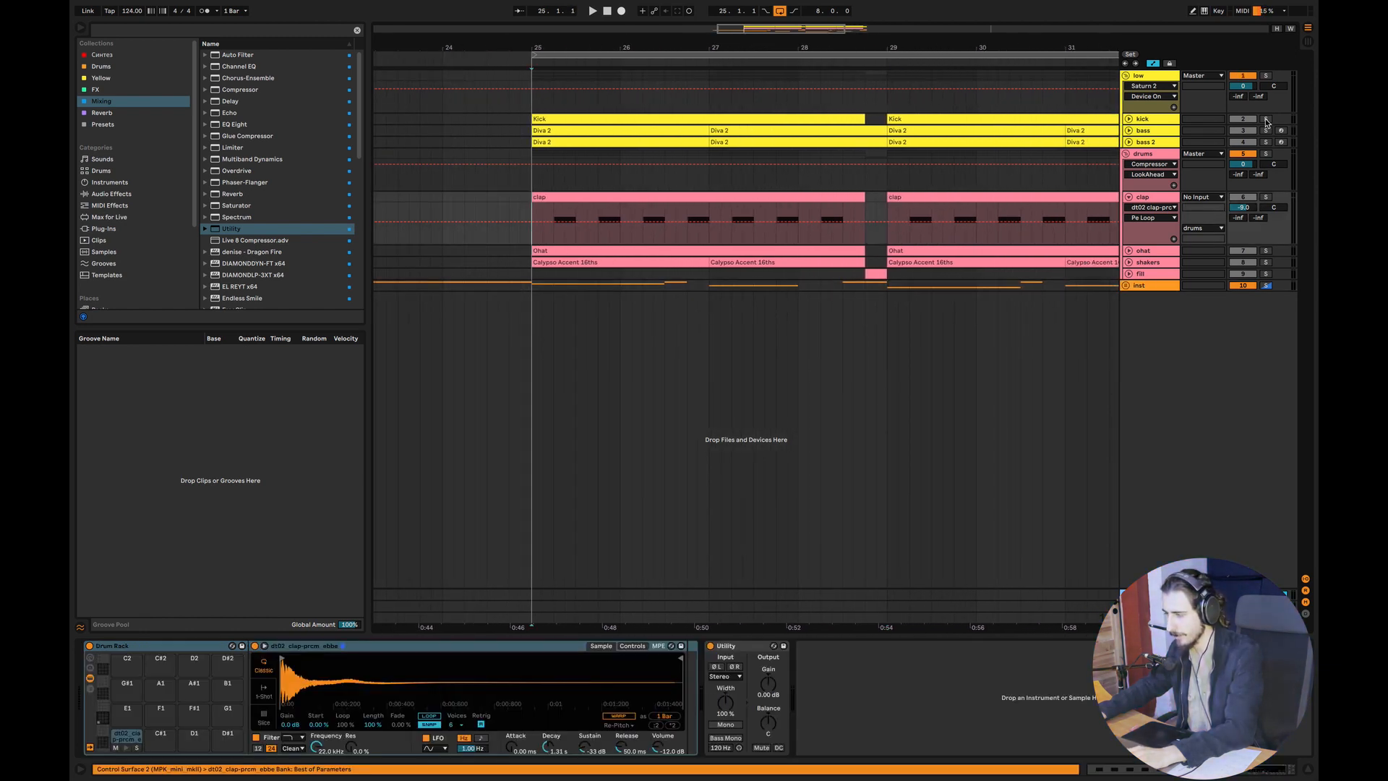
{"action": "key", "text": "space"}
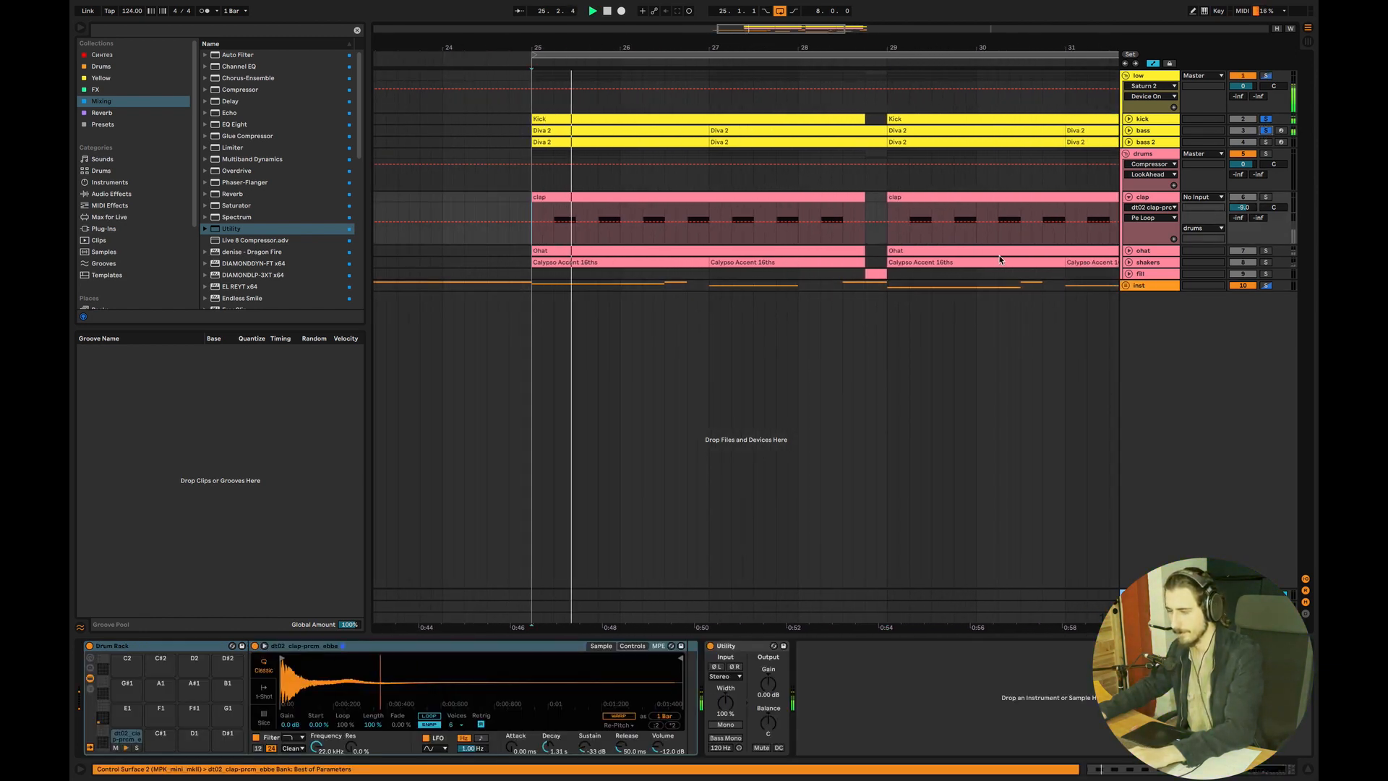
{"action": "key", "text": "space"}
{"action": "left_click", "coordinate": [1267, 197]}
{"action": "key", "text": "space"}
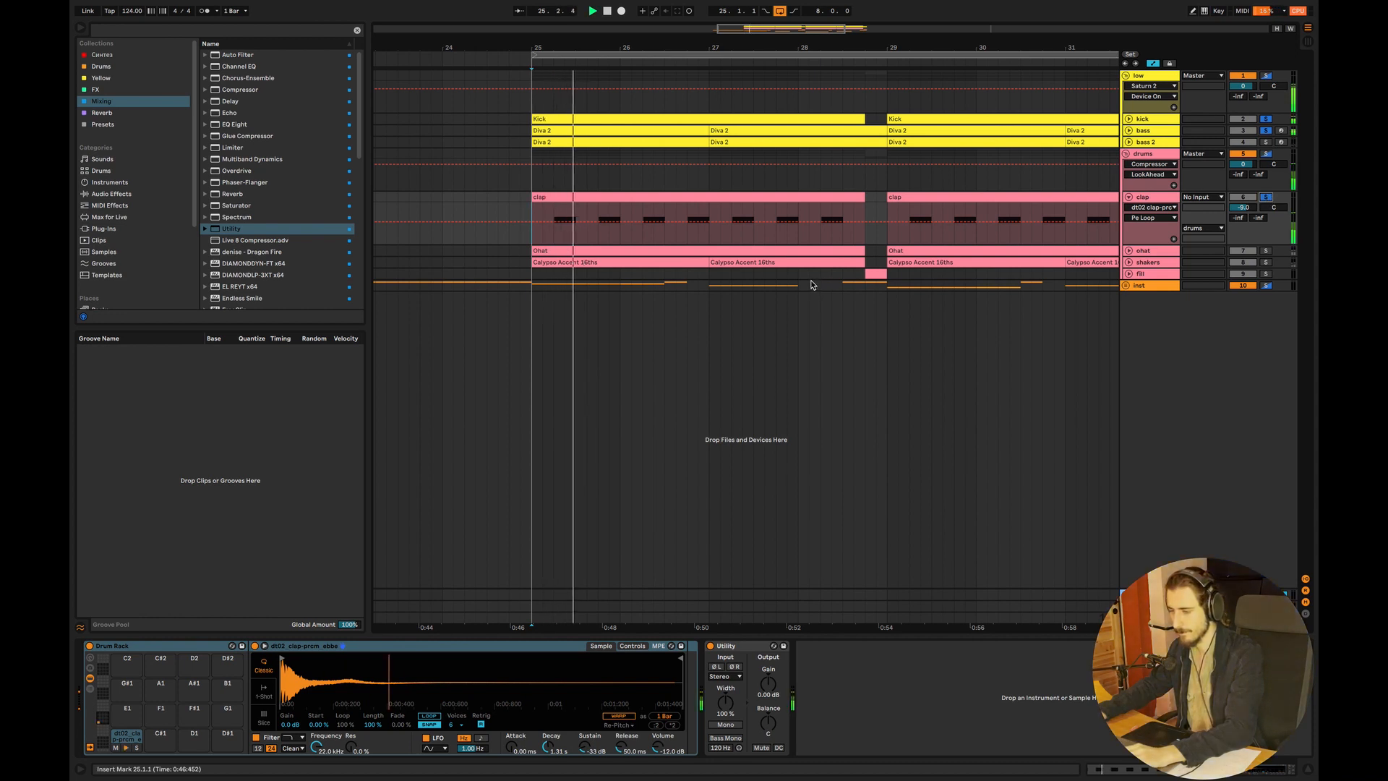
Unfold the ohat track, stop playback, and open its clip at bar 25 for note editing
{"action": "left_click", "coordinate": [1128, 251]}
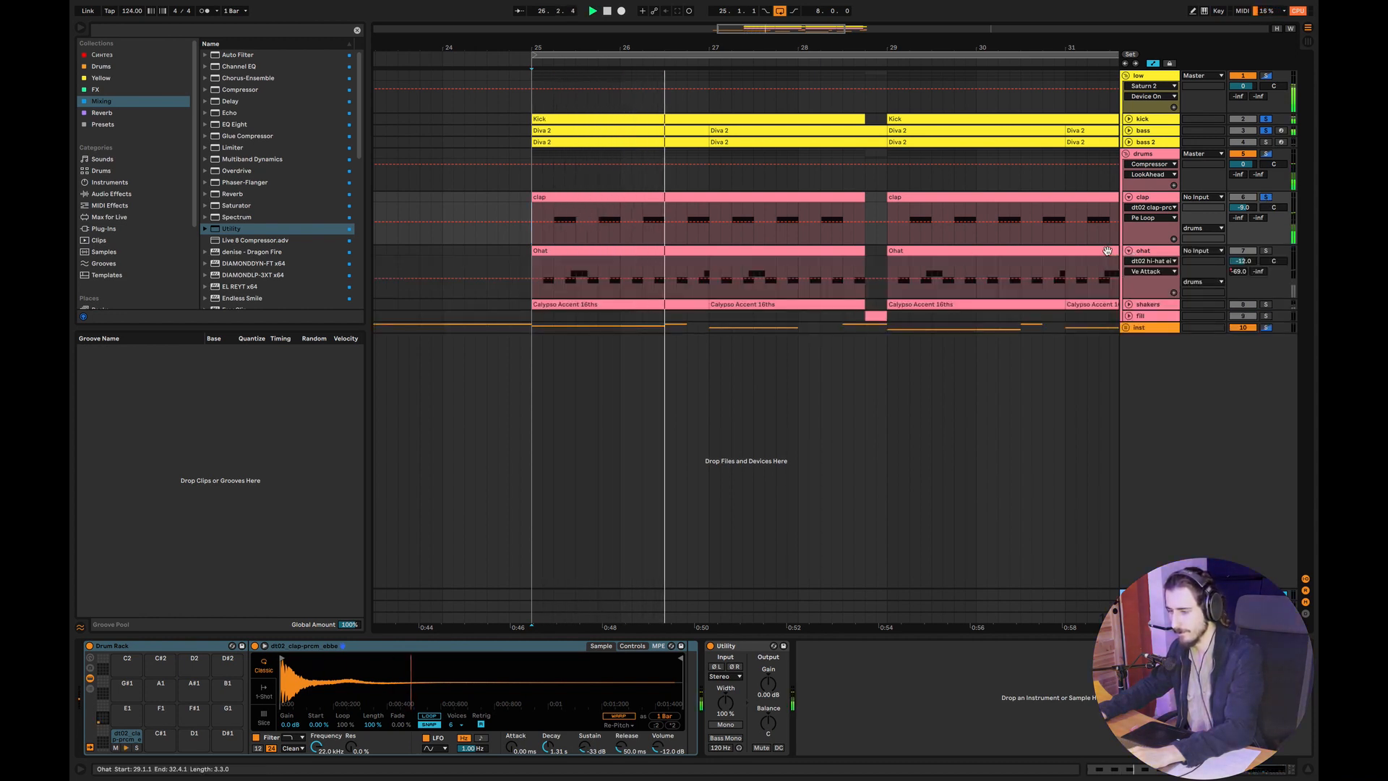
{"action": "key", "text": "space"}
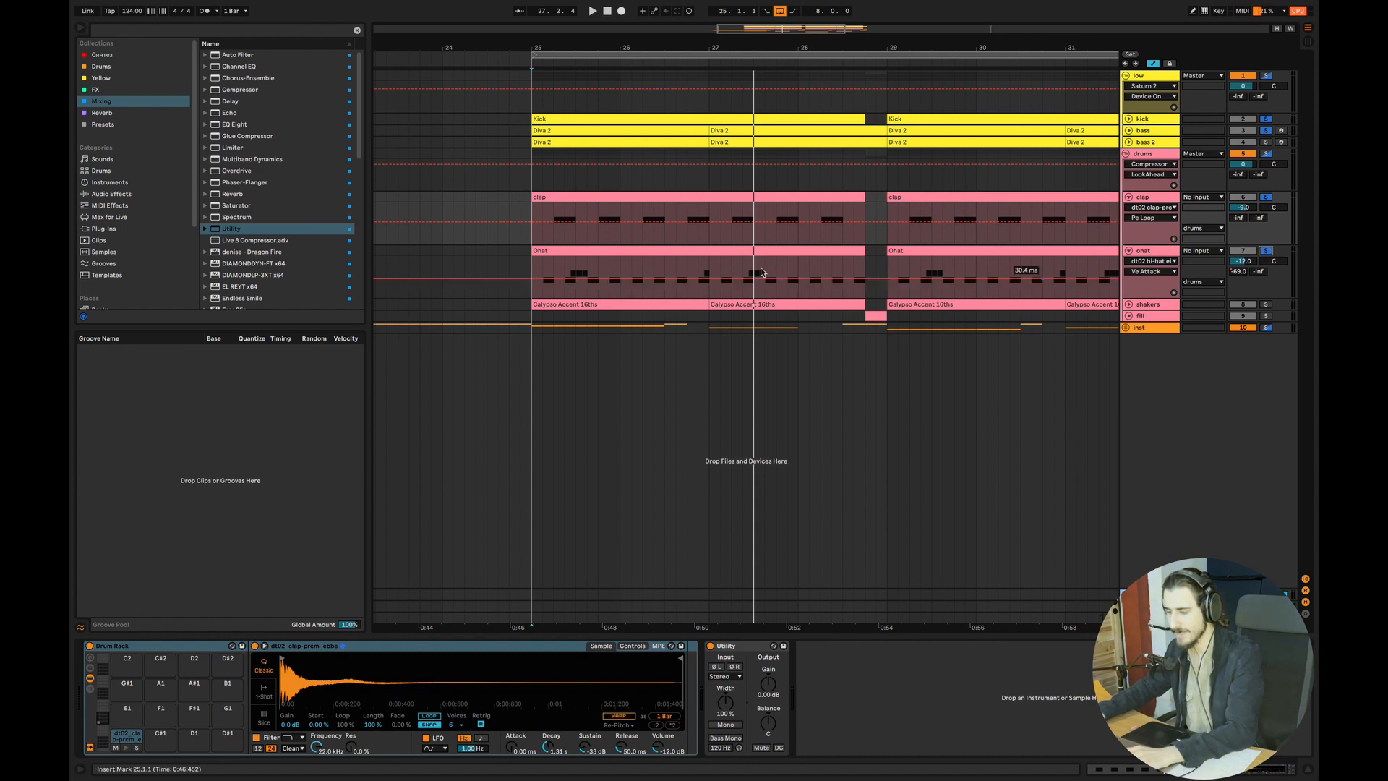
{"action": "double_click", "coordinate": [693, 253]}
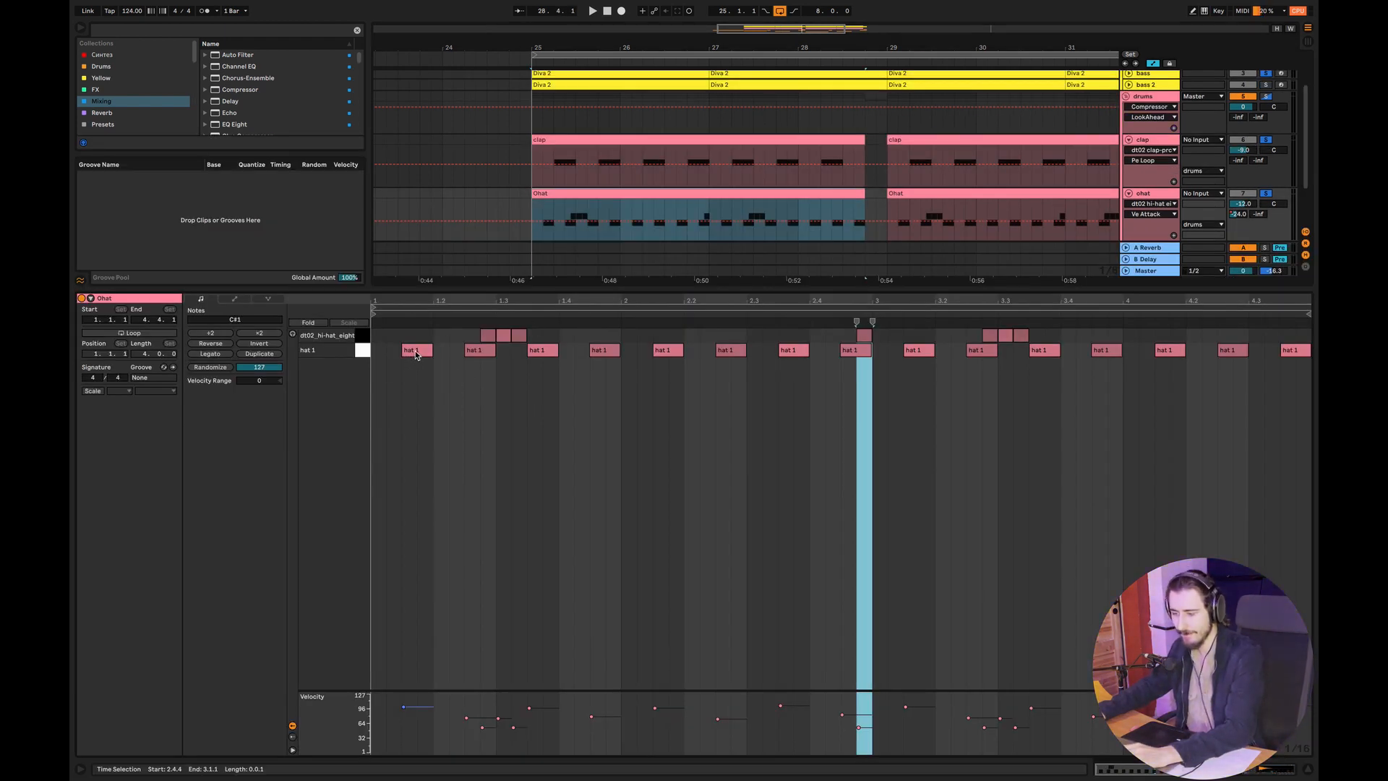
Enable note preview in the ohat clip, audition the hat 1 and dt02_hi-hat_eight notes, and close the clip view
{"action": "left_click", "coordinate": [293, 334]}
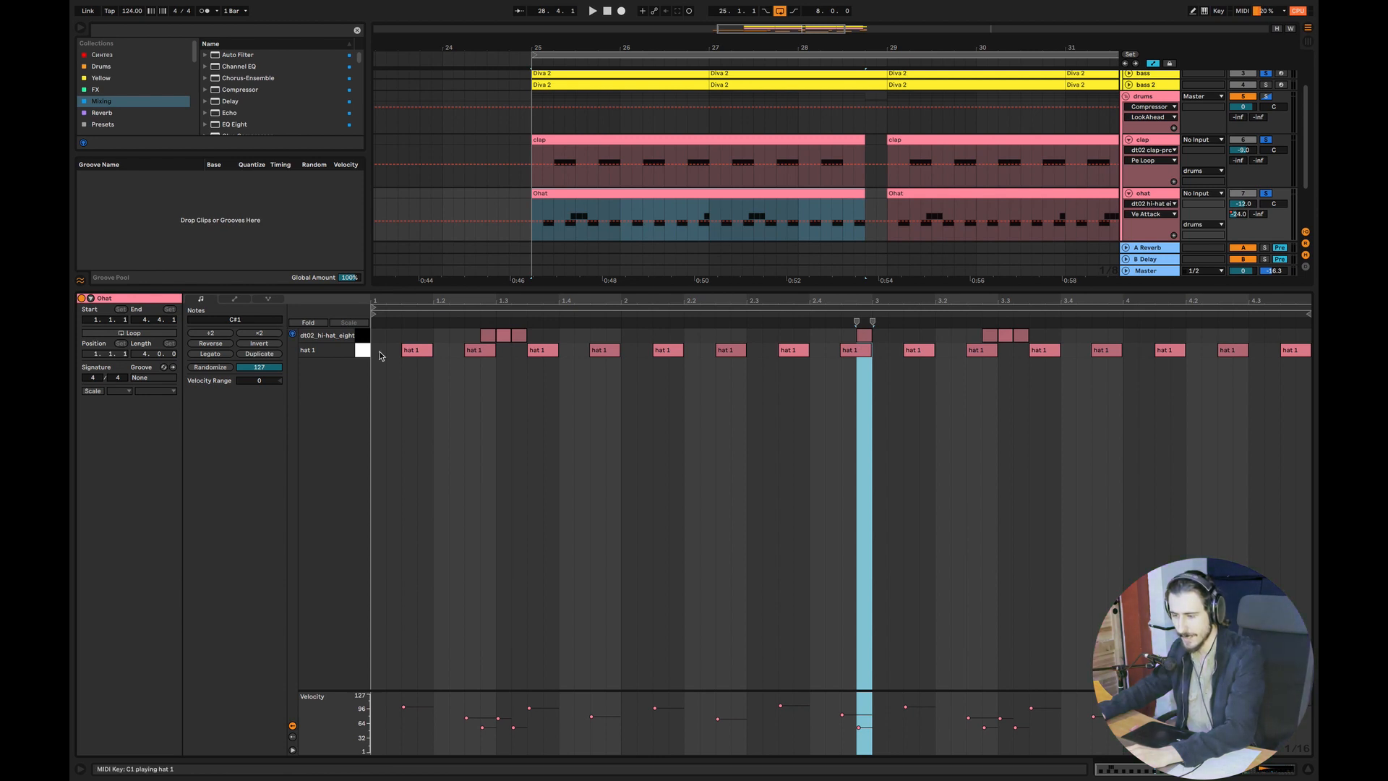
{"action": "left_click", "coordinate": [363, 353]}
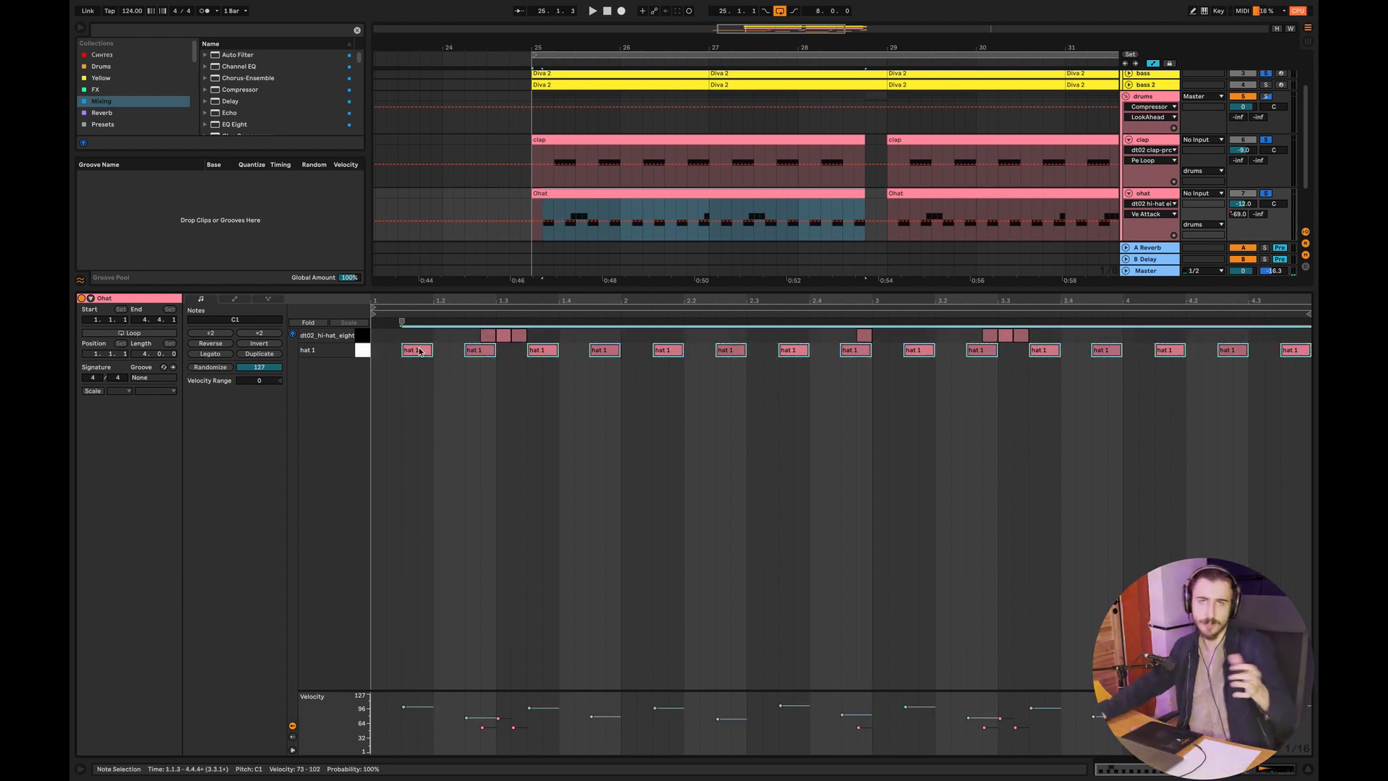
{"action": "left_click", "coordinate": [363, 335]}
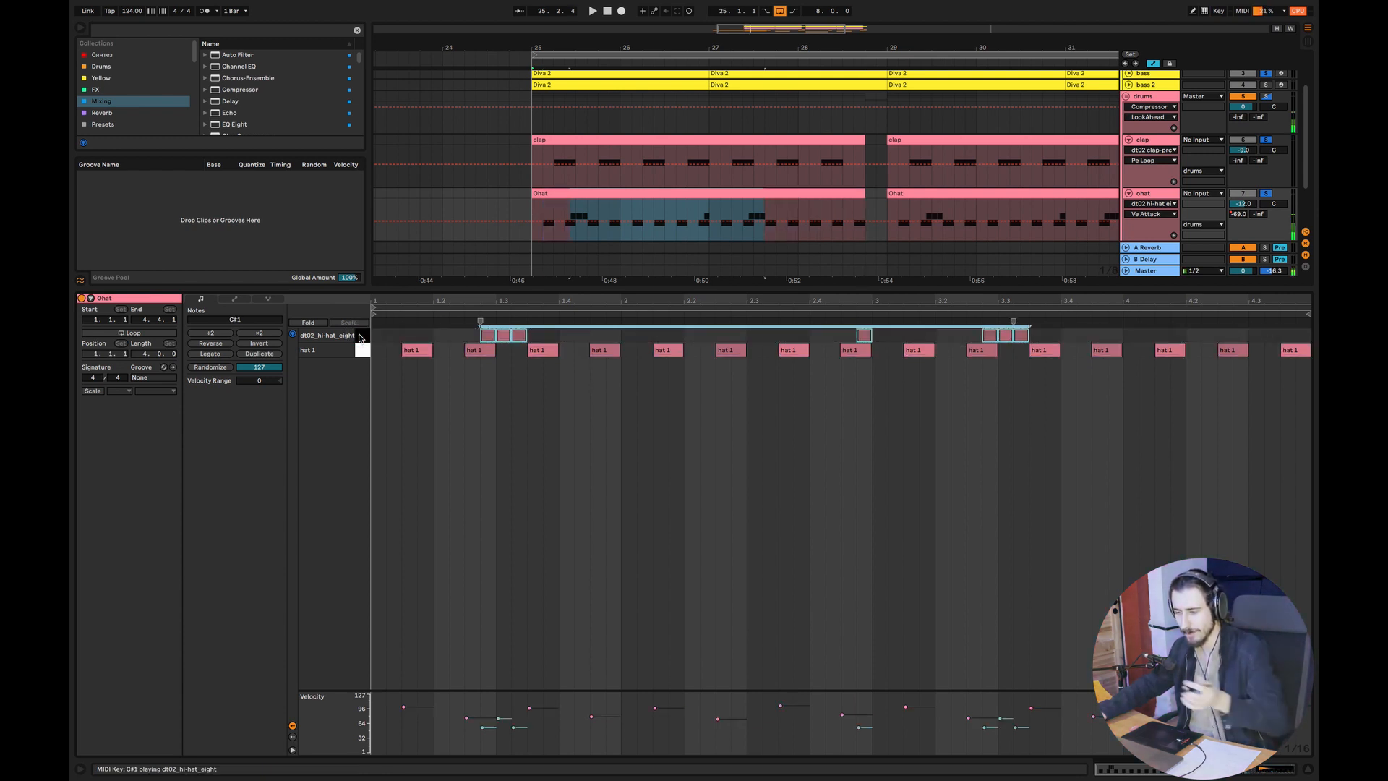
{"action": "left_click", "coordinate": [1308, 771]}
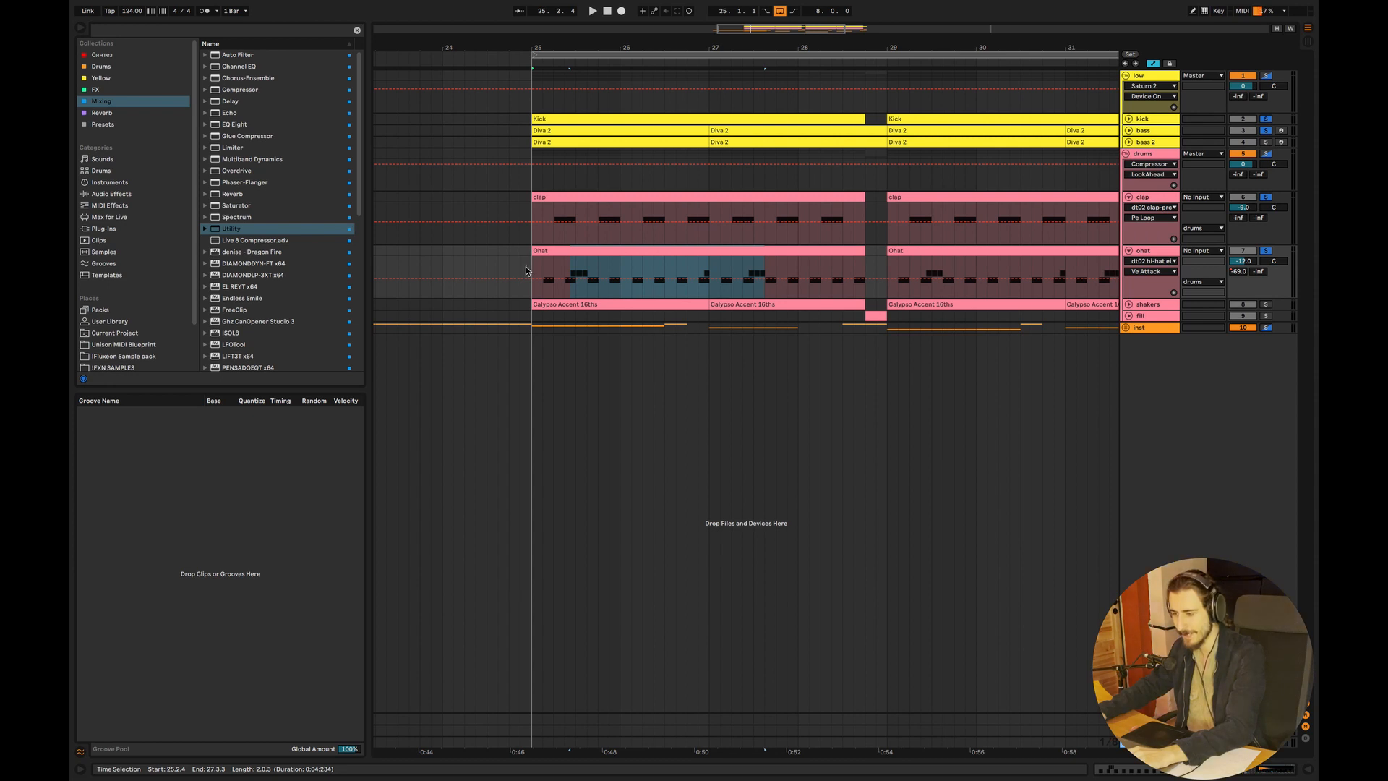
Reopen the first ohat clip, select its first three dt02_hi-hat_eight notes, play the section, and place the insert marker at 3.1.1
{"action": "left_click", "coordinate": [561, 249]}
{"action": "double_click", "coordinate": [561, 249]}
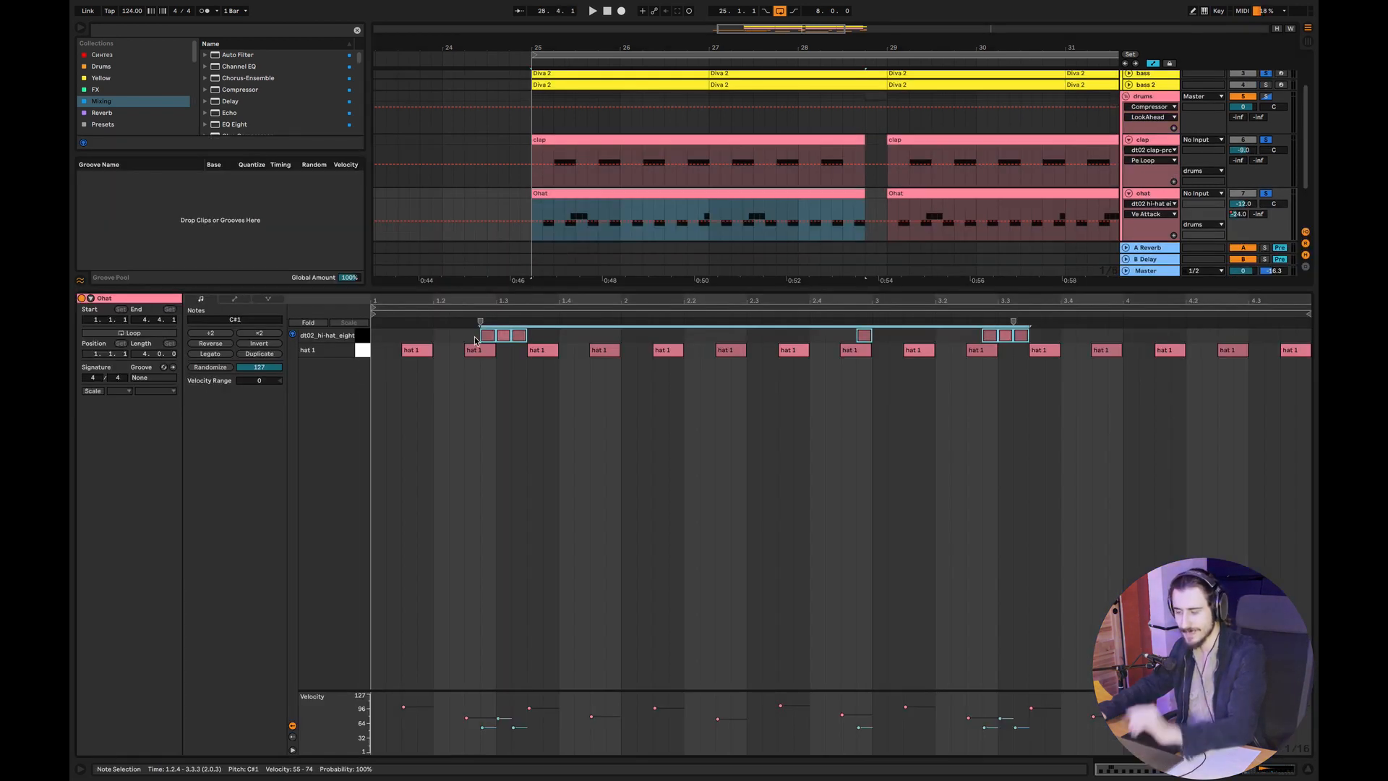
{"action": "left_click_drag", "start_coordinate": [561, 337], "coordinate": [455, 334]}
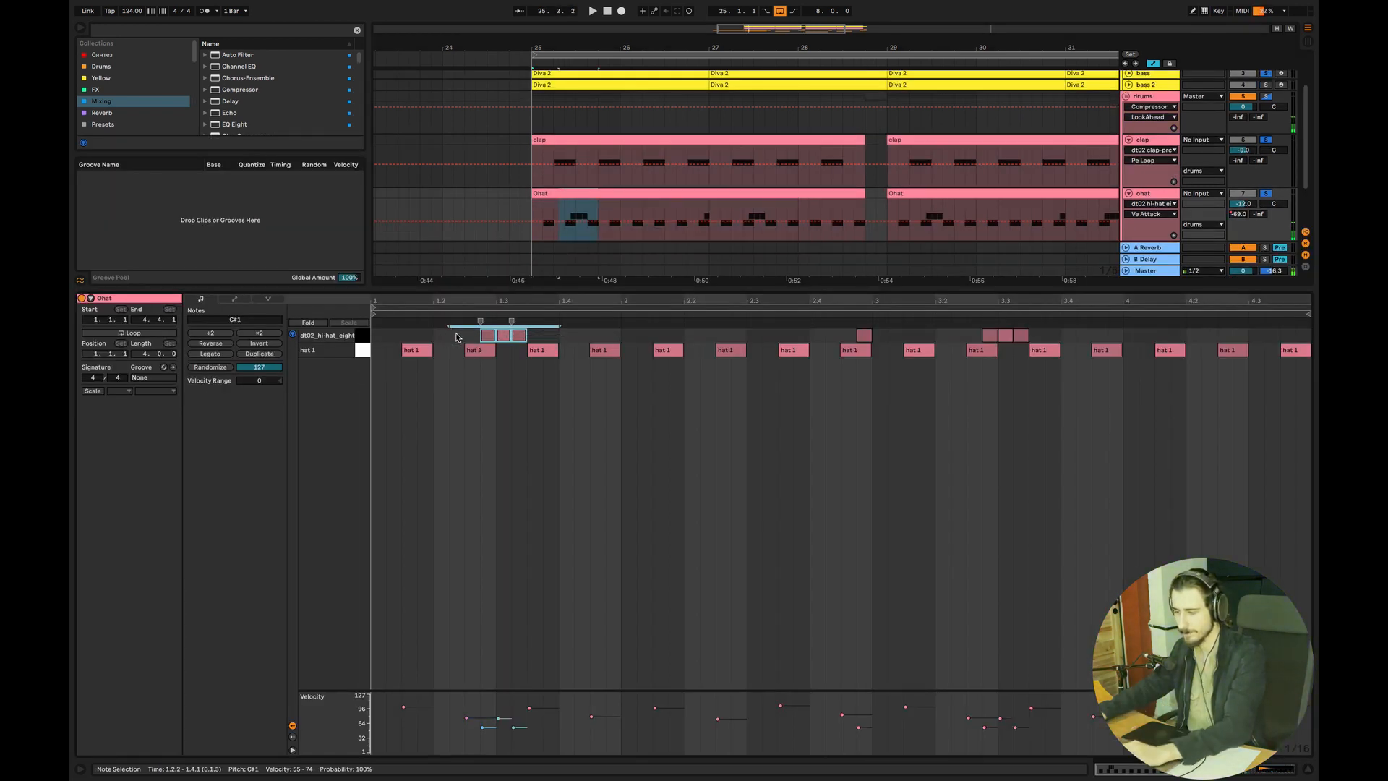
{"action": "key", "text": "space"}
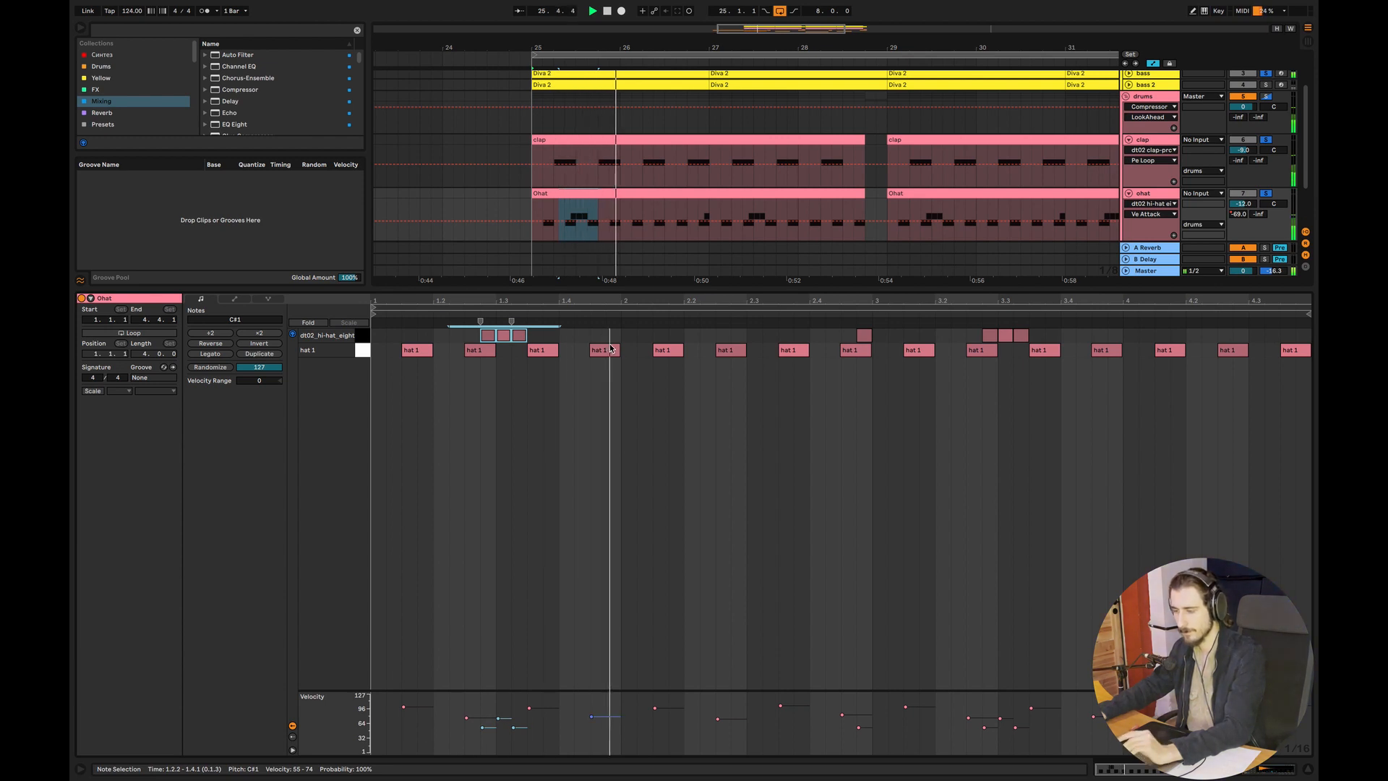
{"action": "left_click", "coordinate": [878, 399]}
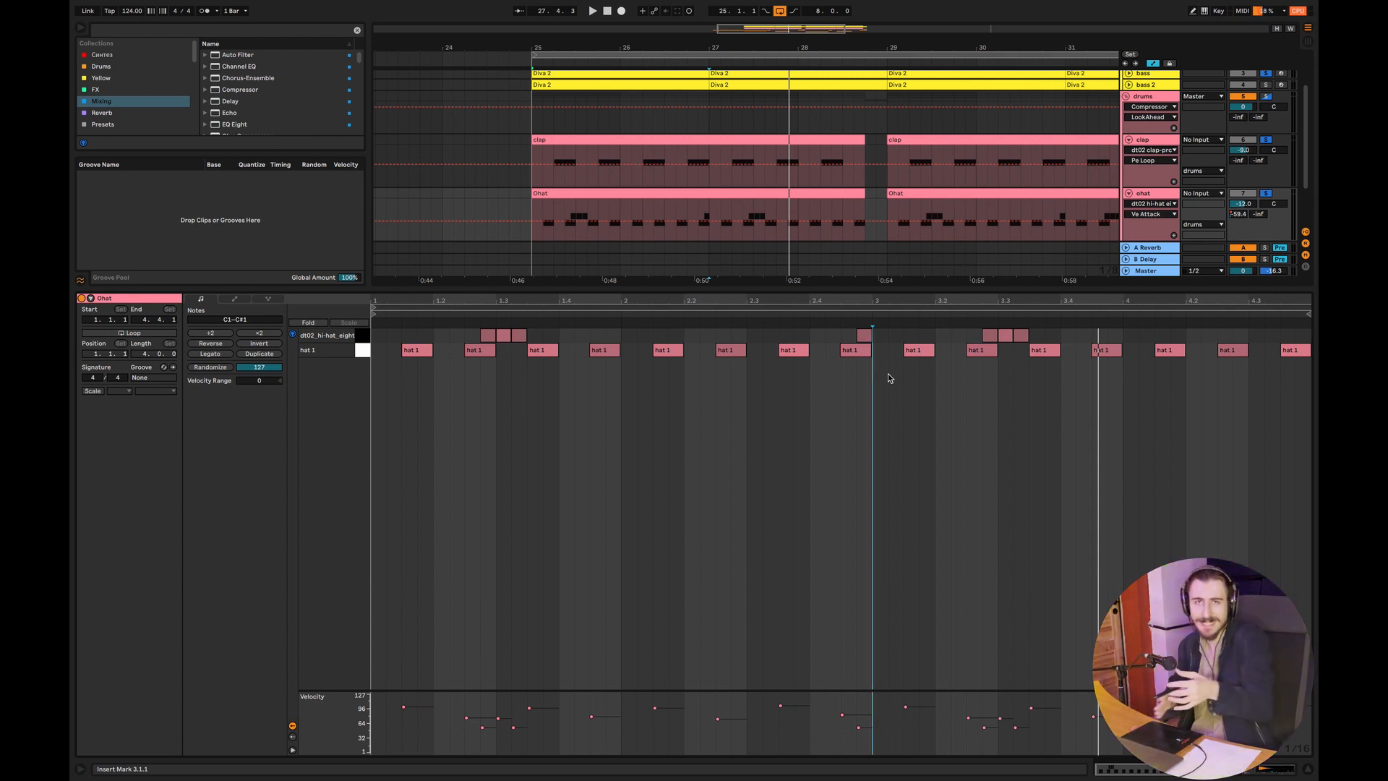
Switch to the 8-bar kick and bass sketch, return to Ableton Live, and hide the clip view
{"action": "key", "text": "super+Tab"}
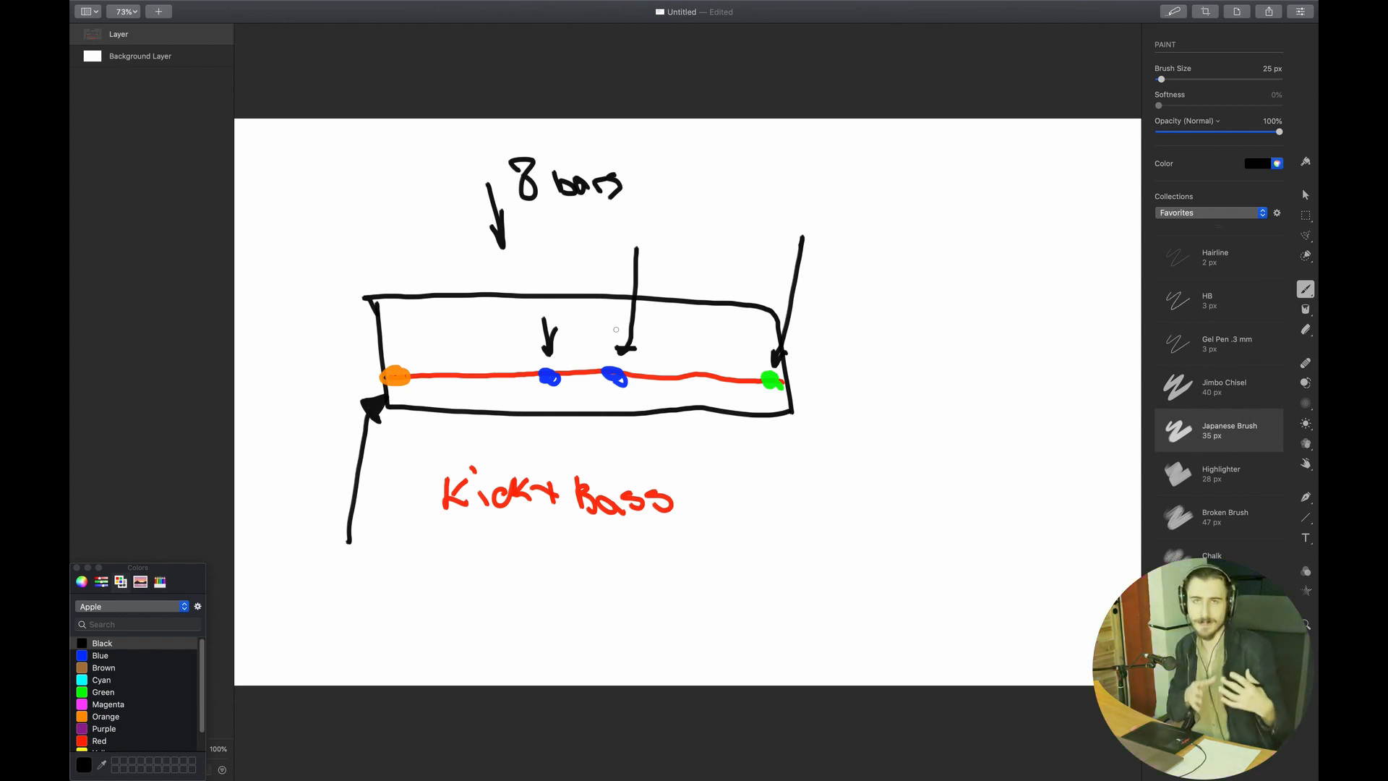
{"action": "key", "text": "super+Tab"}
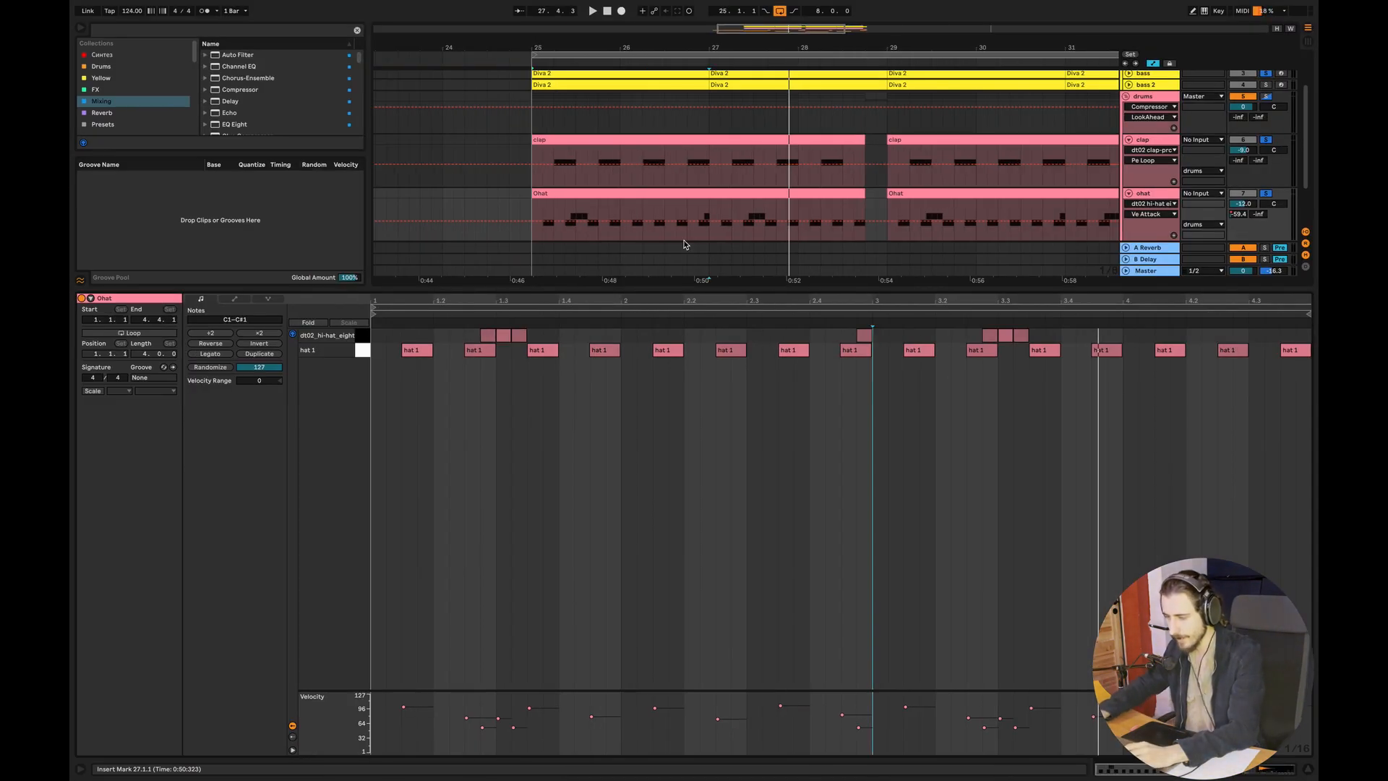
{"action": "key", "text": "super+alt+l"}
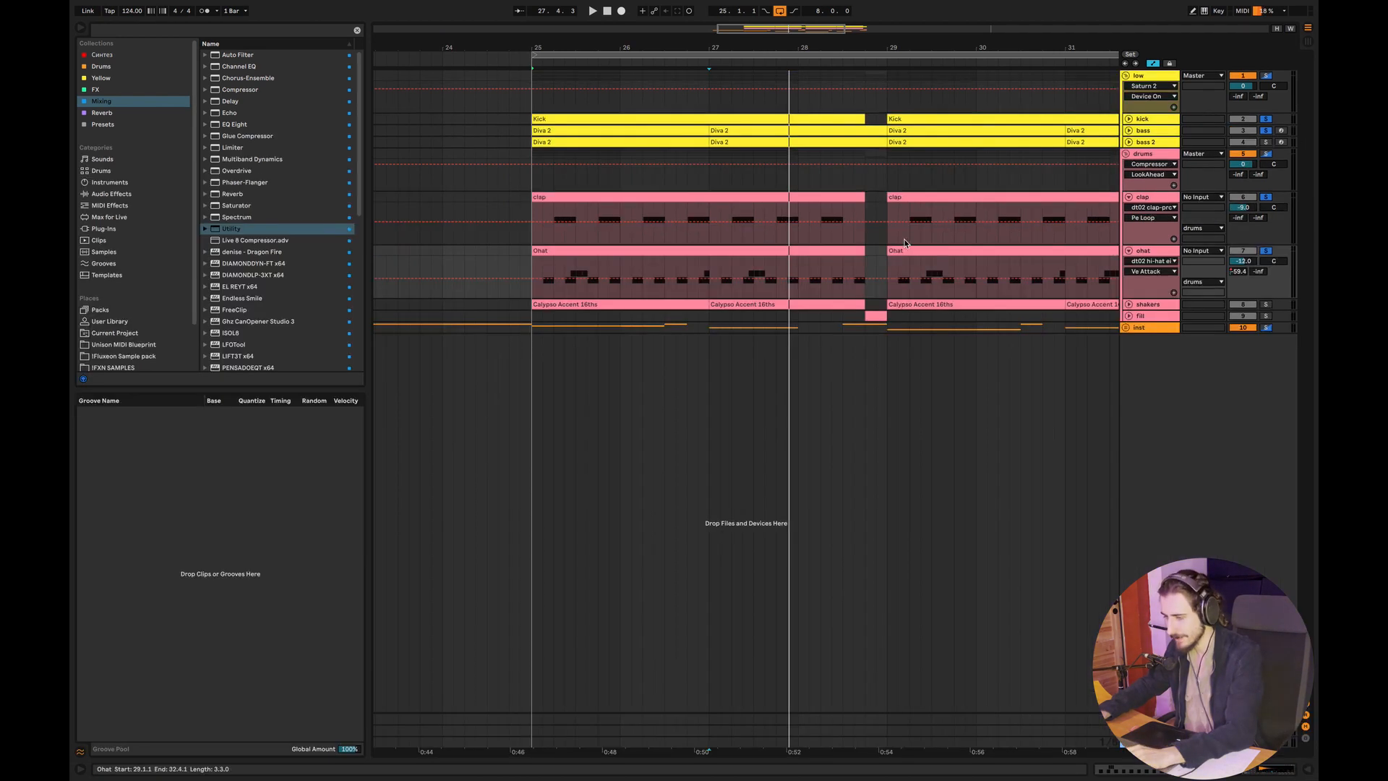
Unfold the shakers track, place the insert marker at bar 25, and add the track to the solo
{"action": "left_click", "coordinate": [1129, 304]}
{"action": "left_click", "coordinate": [608, 304]}
{"action": "left_click", "coordinate": [531, 345]}
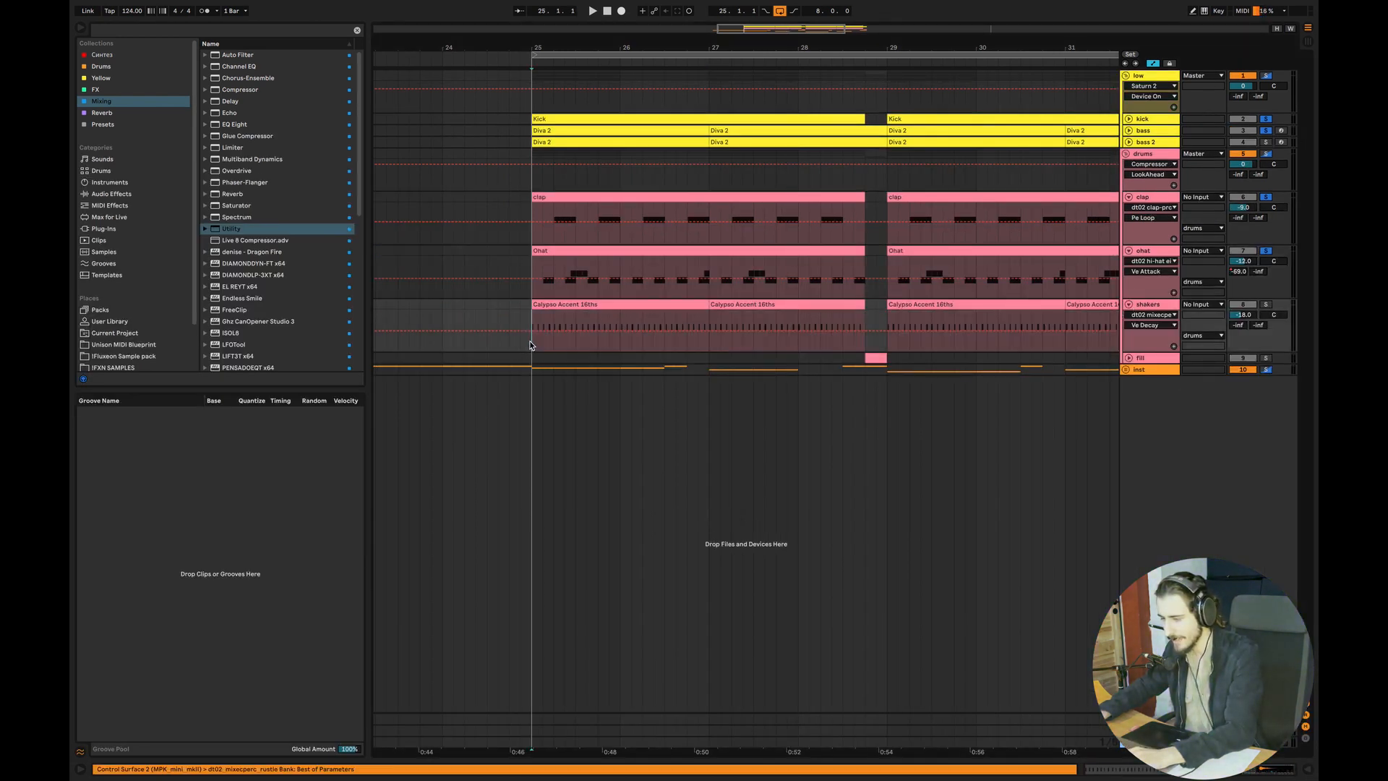
{"action": "left_click", "coordinate": [1266, 304]}
Open the first Calypso Accent 16ths clip, play the section with its notes shown, and close the clip view
{"action": "double_click", "coordinate": [620, 302]}
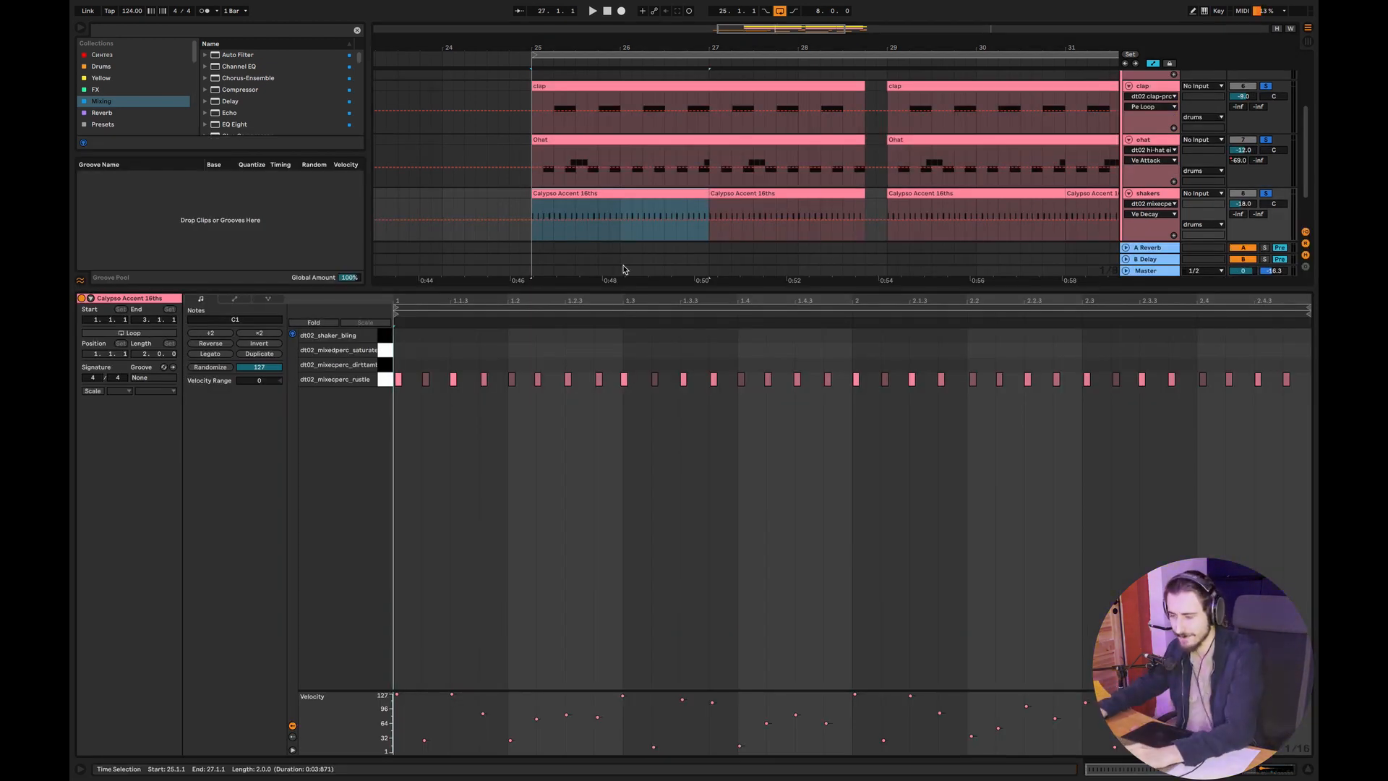
{"action": "key", "text": "space"}
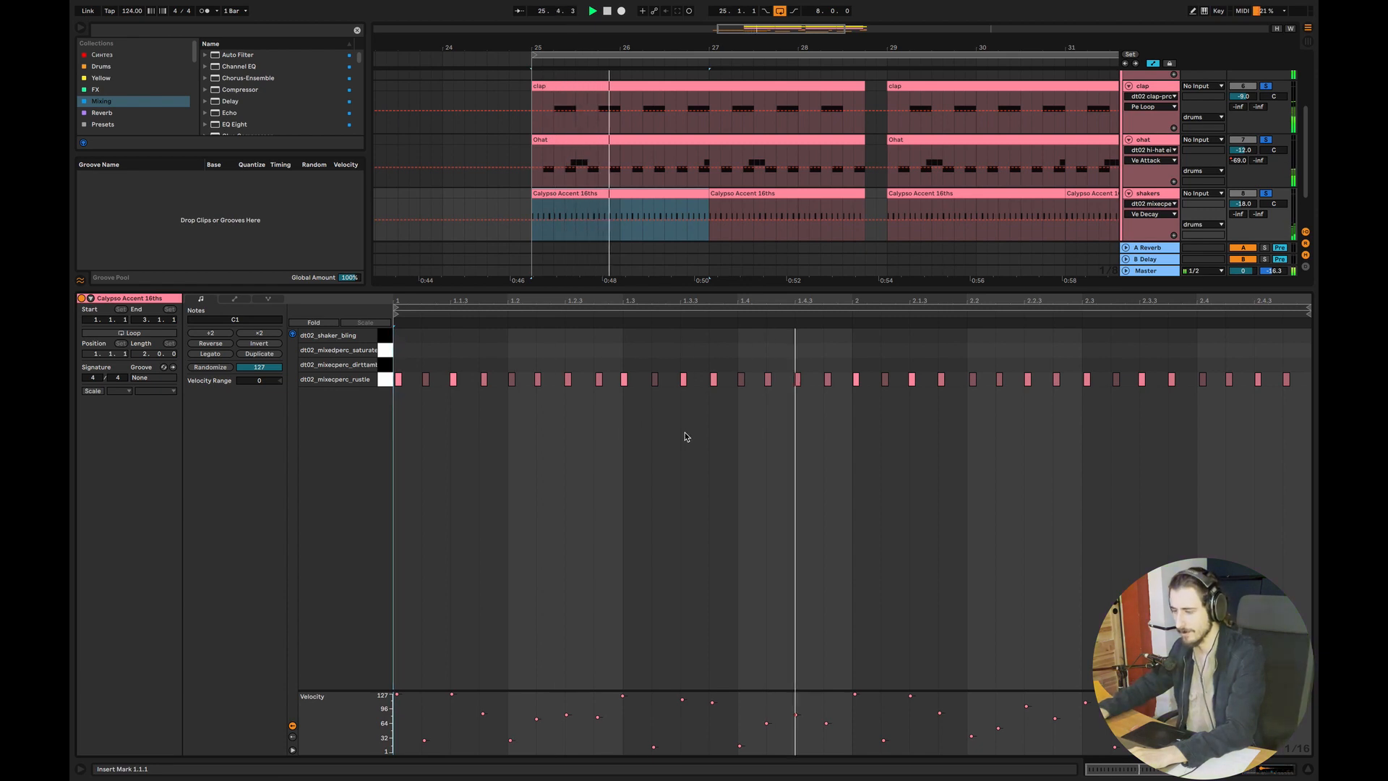
{"action": "left_click", "coordinate": [1299, 760]}
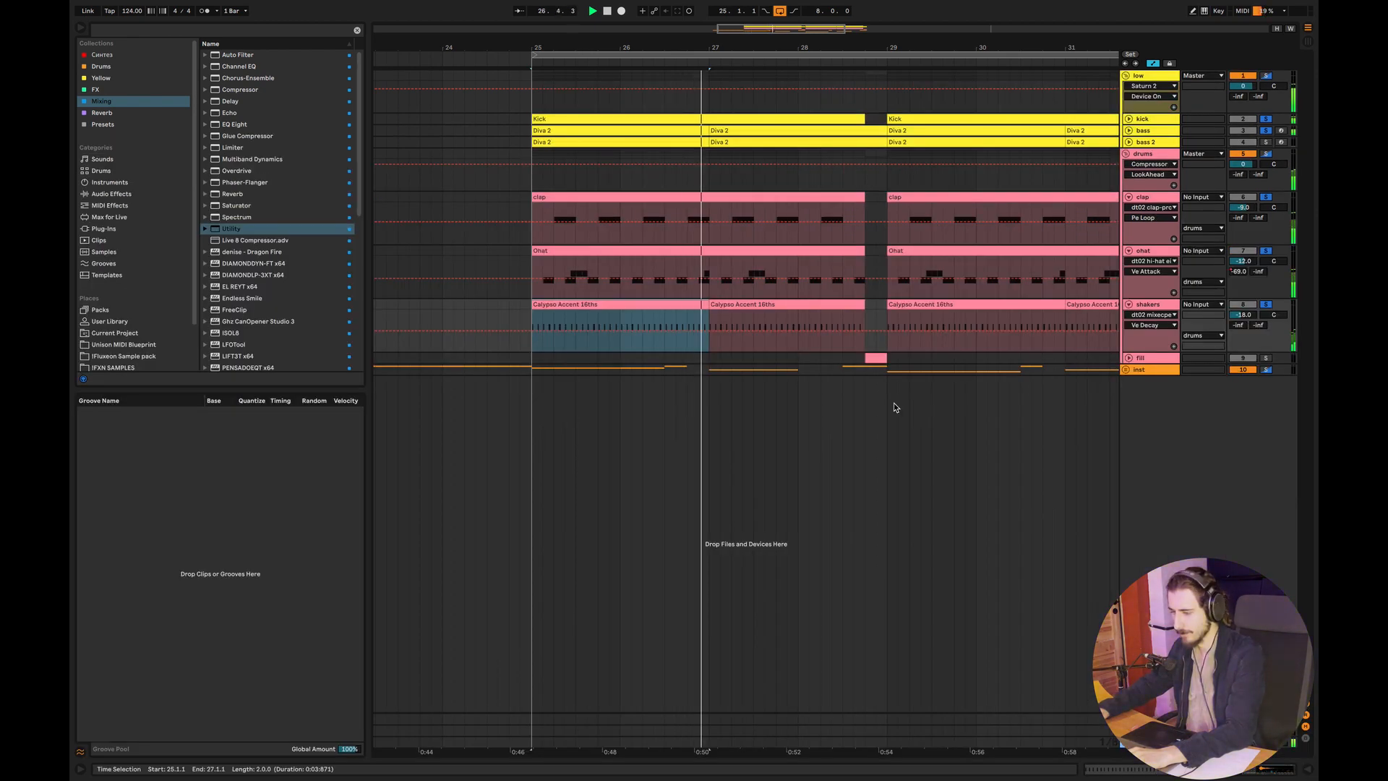
Unfold the fill track to show its notes and solo it on its own
{"action": "scroll", "coordinate": [757, 546], "scroll_direction": "right", "scroll_amount": 2}
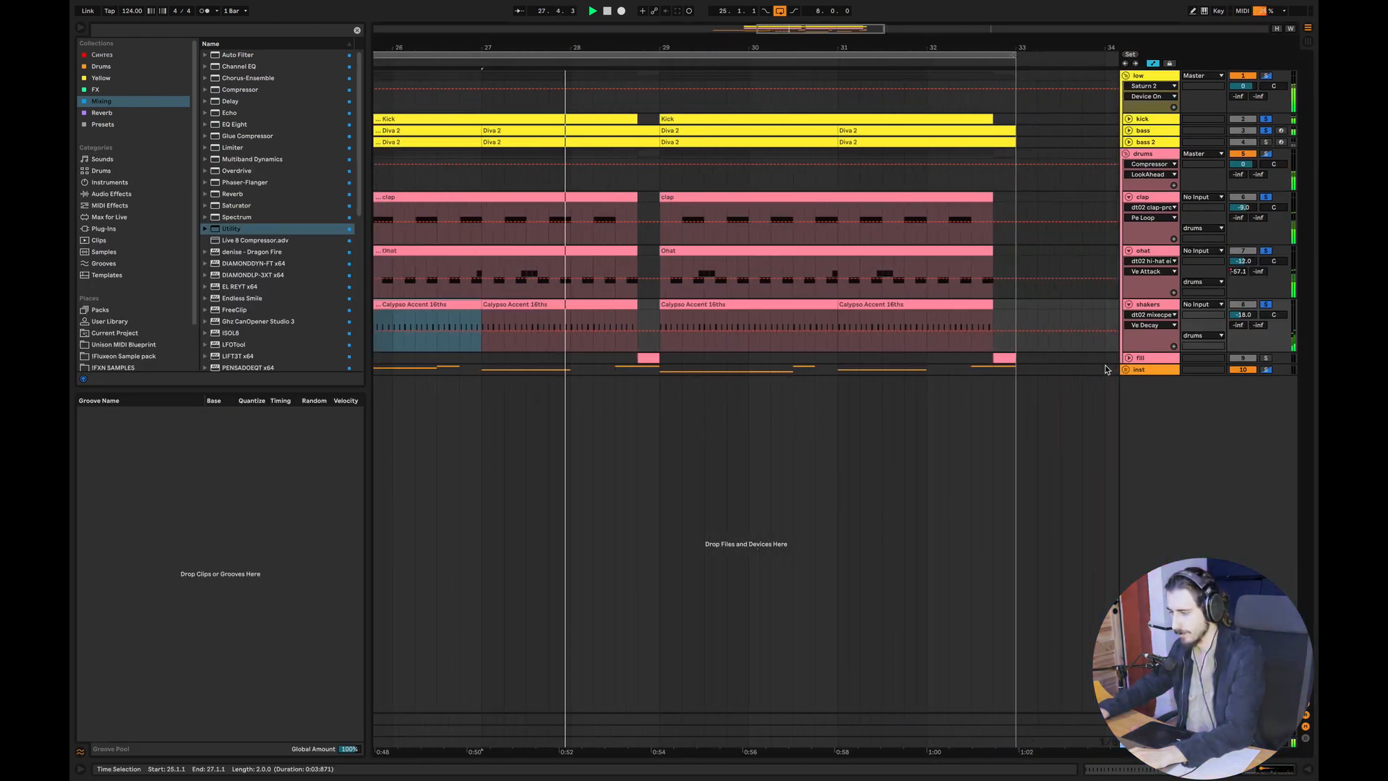
{"action": "left_click", "coordinate": [1128, 357]}
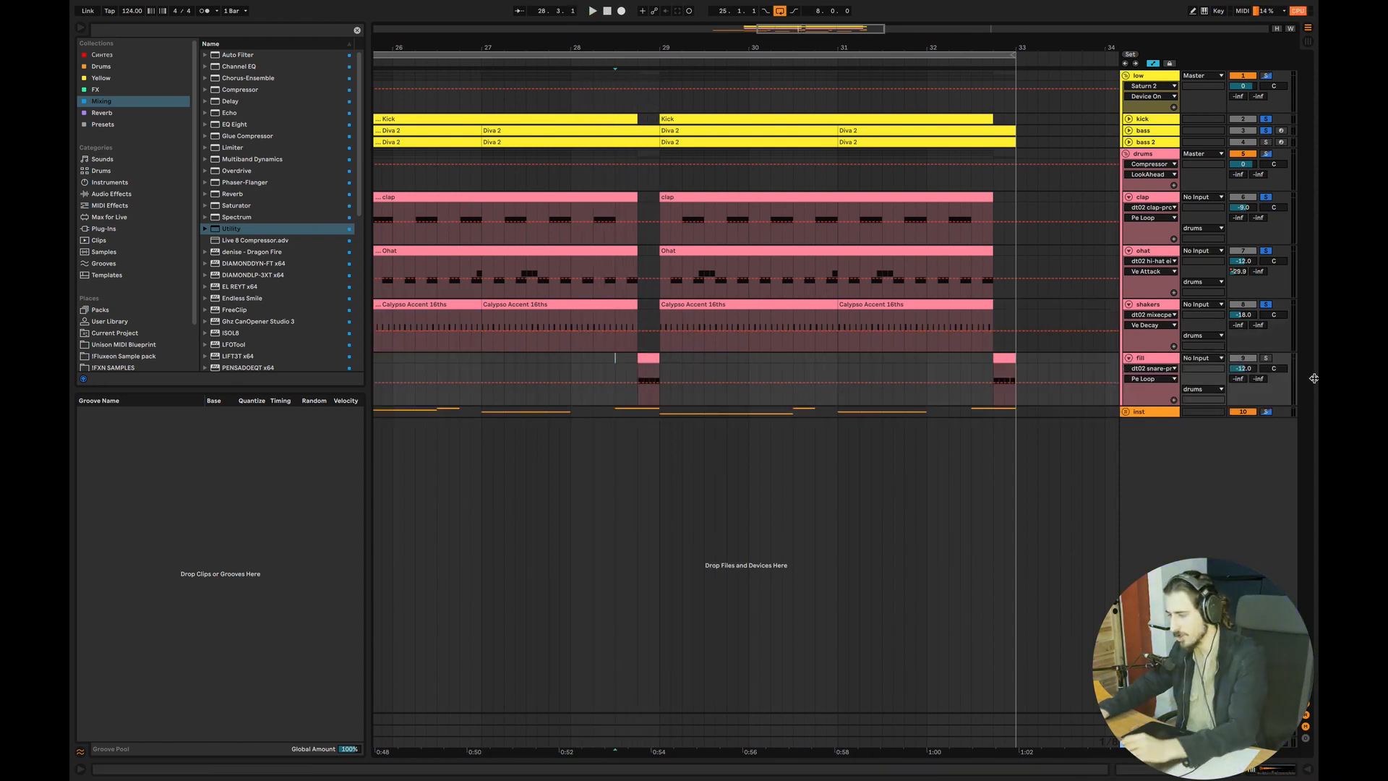
{"action": "left_click", "coordinate": [1267, 358]}
Play the soloed fill from just before the clip that ends at bar 29
{"action": "left_click", "coordinate": [622, 361]}
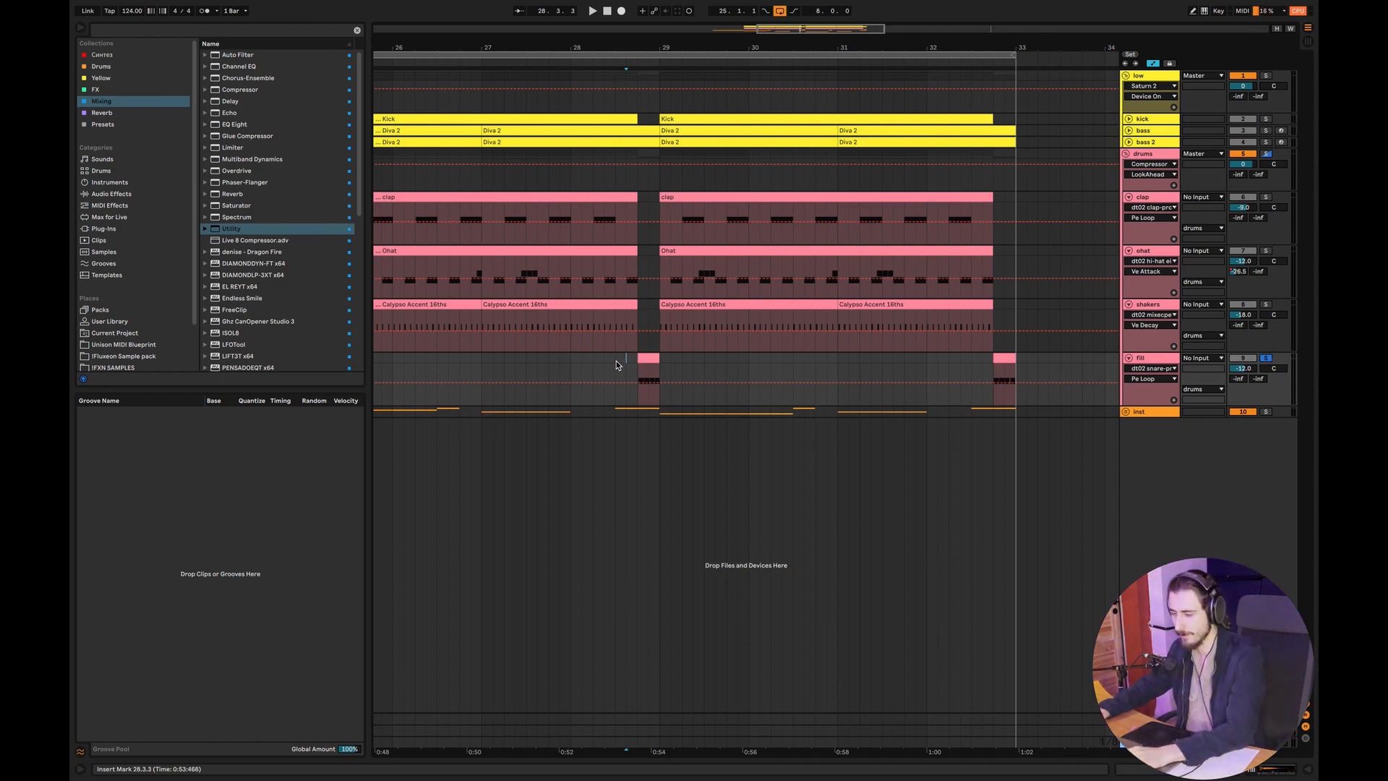
{"action": "key", "text": "space"}
{"action": "left_click", "coordinate": [614, 367]}
{"action": "key", "text": "space"}
{"action": "key", "text": "space"}
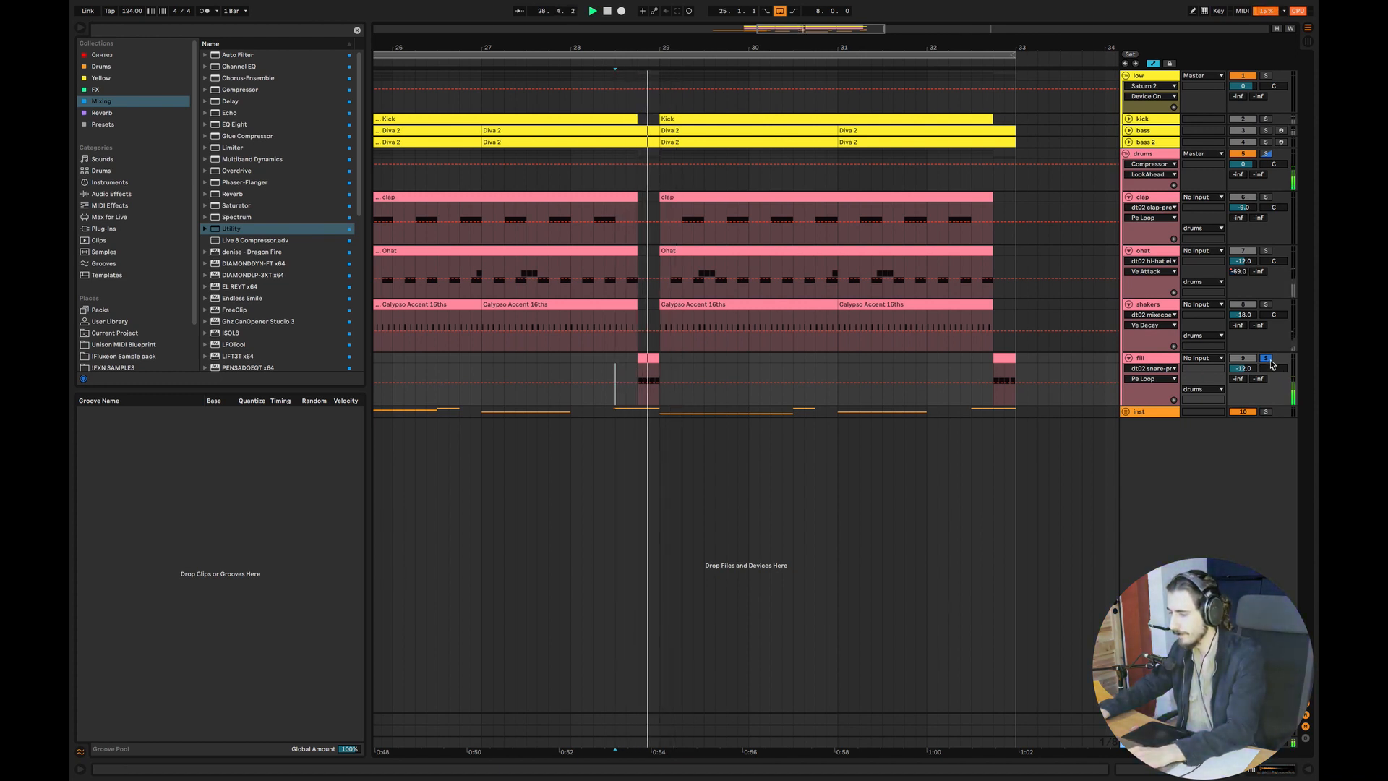
Turn off the fill track's solo and play the full arrangement from 27.4.3, then again from 27.3.3
{"action": "left_click", "coordinate": [1266, 358]}
{"action": "key", "text": "space"}
{"action": "left_click", "coordinate": [561, 369]}
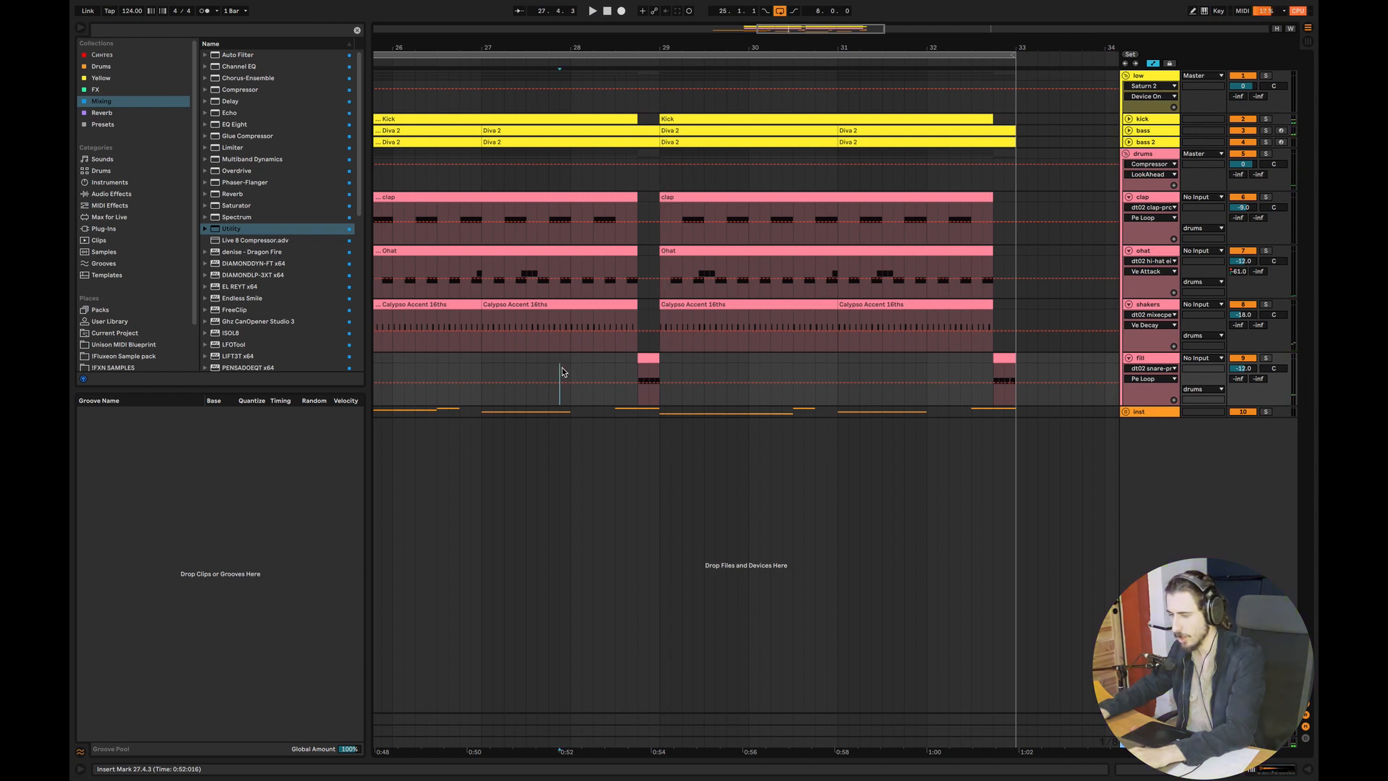
{"action": "key", "text": "space"}
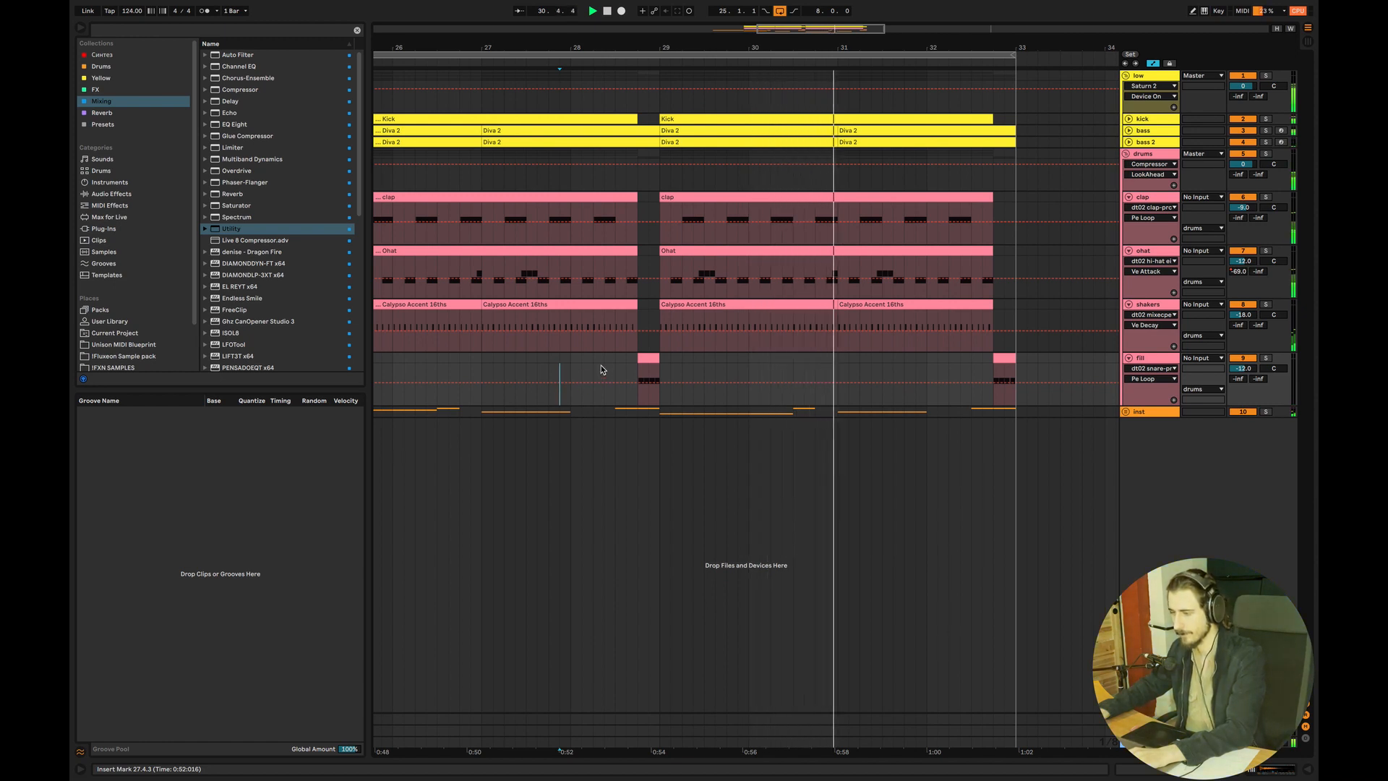
{"action": "left_click", "coordinate": [536, 365]}
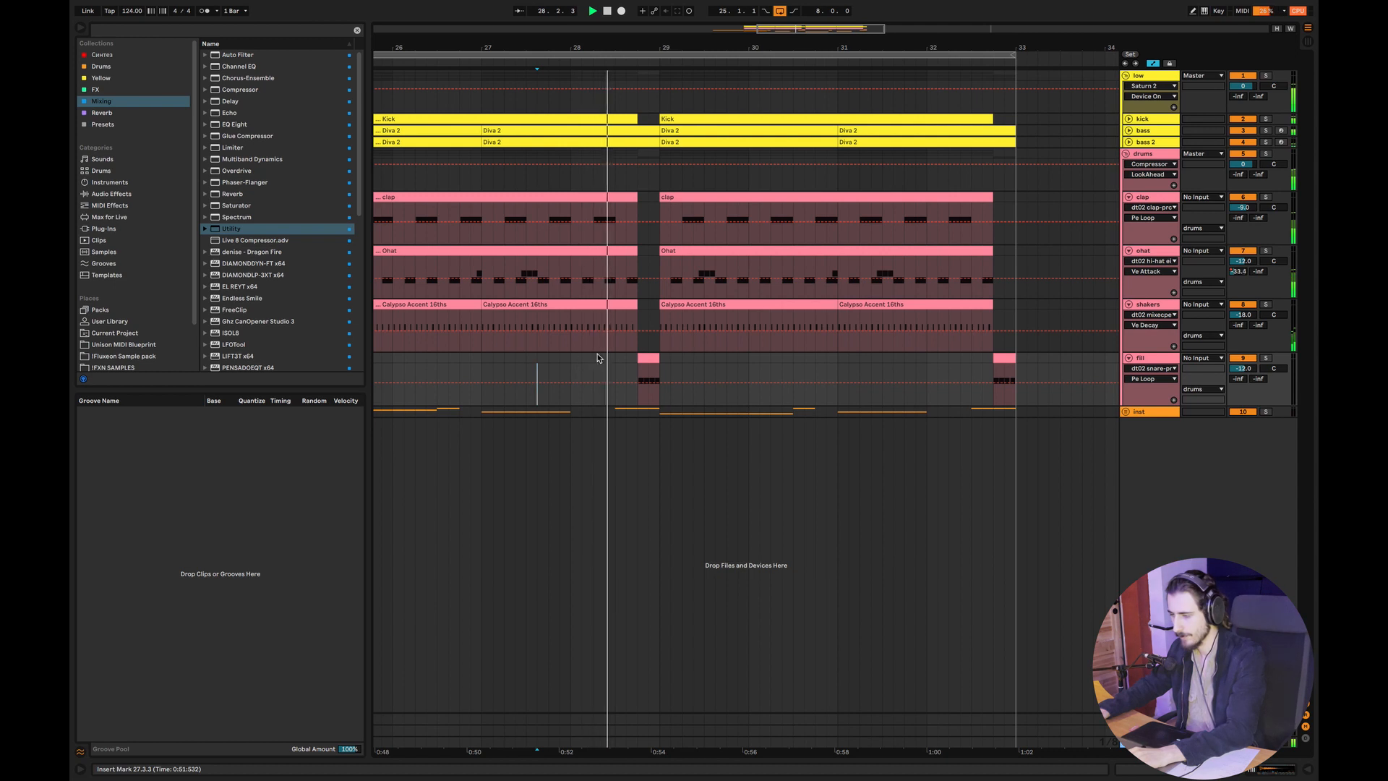
Open the ohat track's Drum Rack, select the hat 1 pad, and show its Decay automation in the arrangement
{"action": "double_click", "coordinate": [1142, 253]}
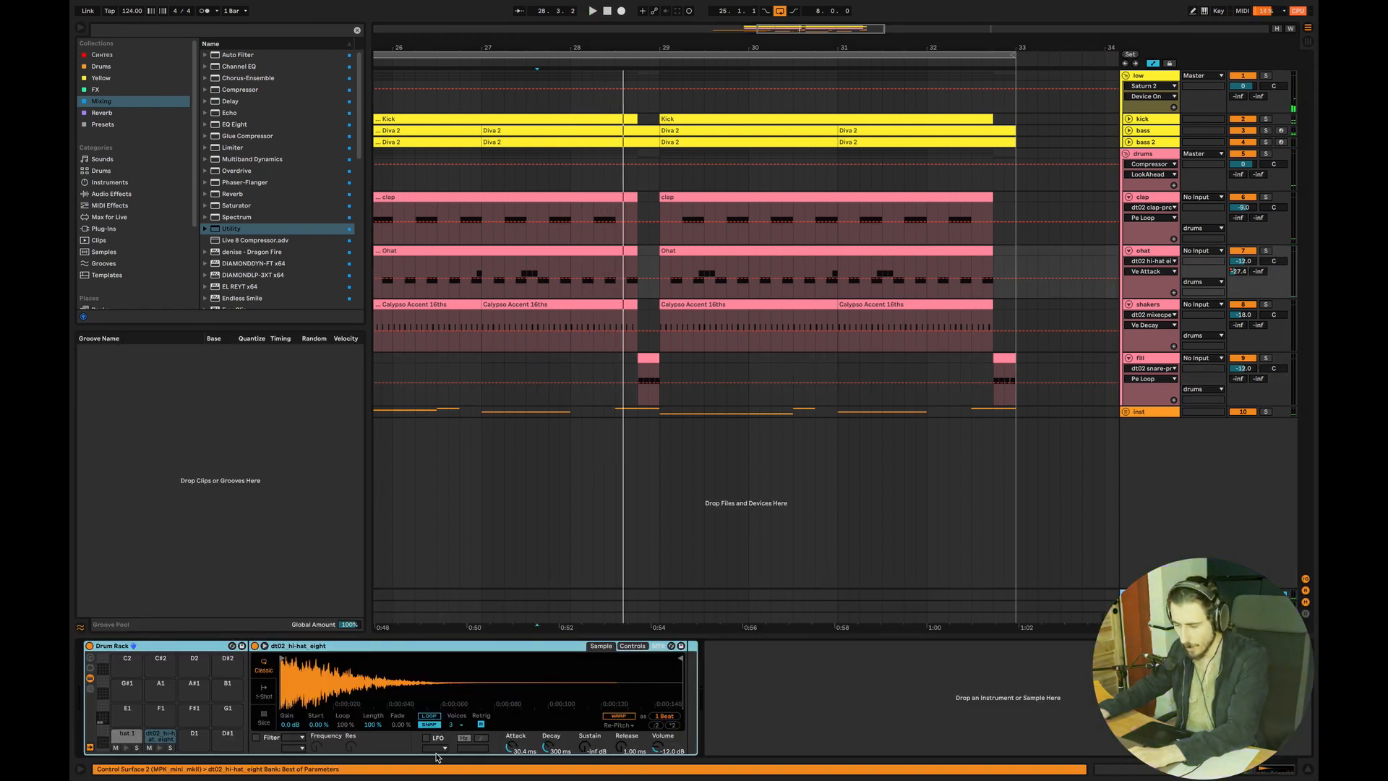
{"action": "left_click", "coordinate": [133, 736]}
{"action": "right_click", "coordinate": [571, 749]}
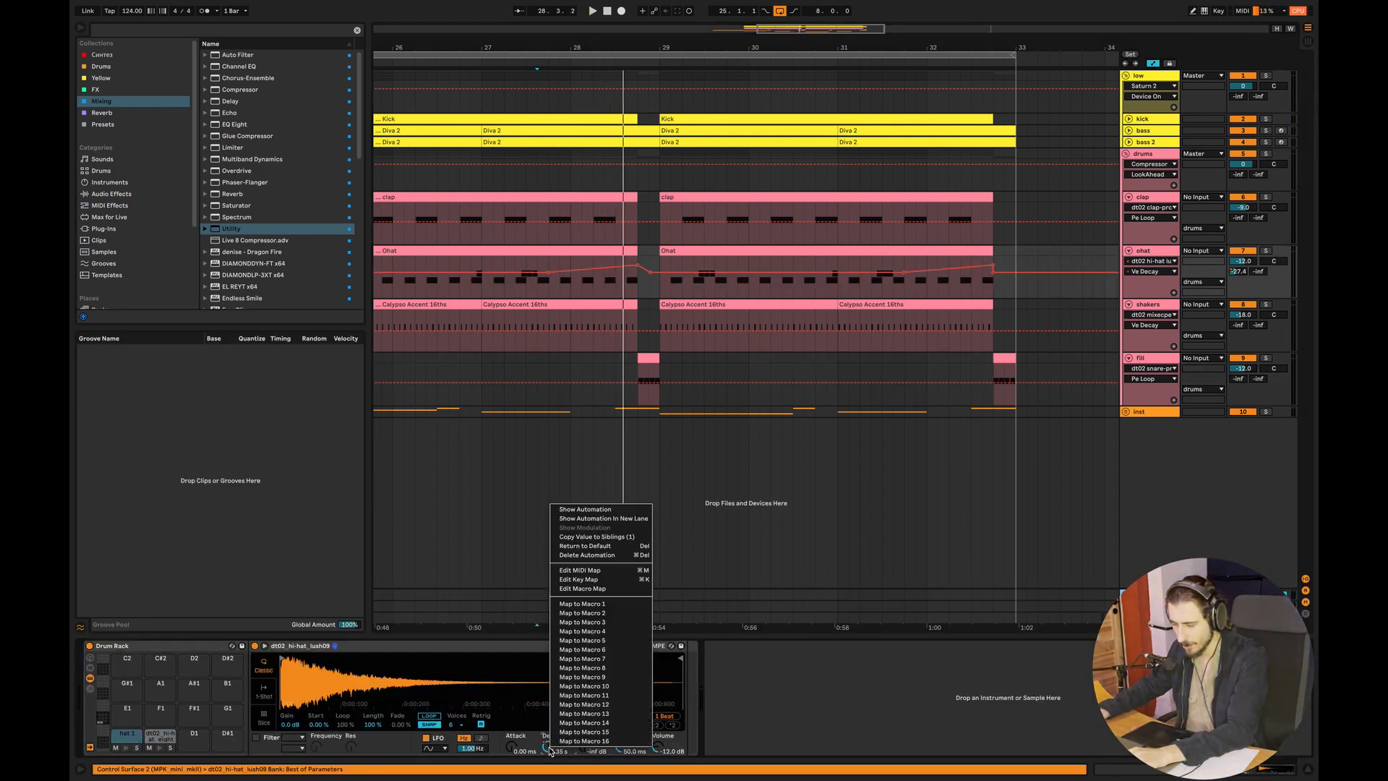
{"action": "left_click", "coordinate": [578, 510]}
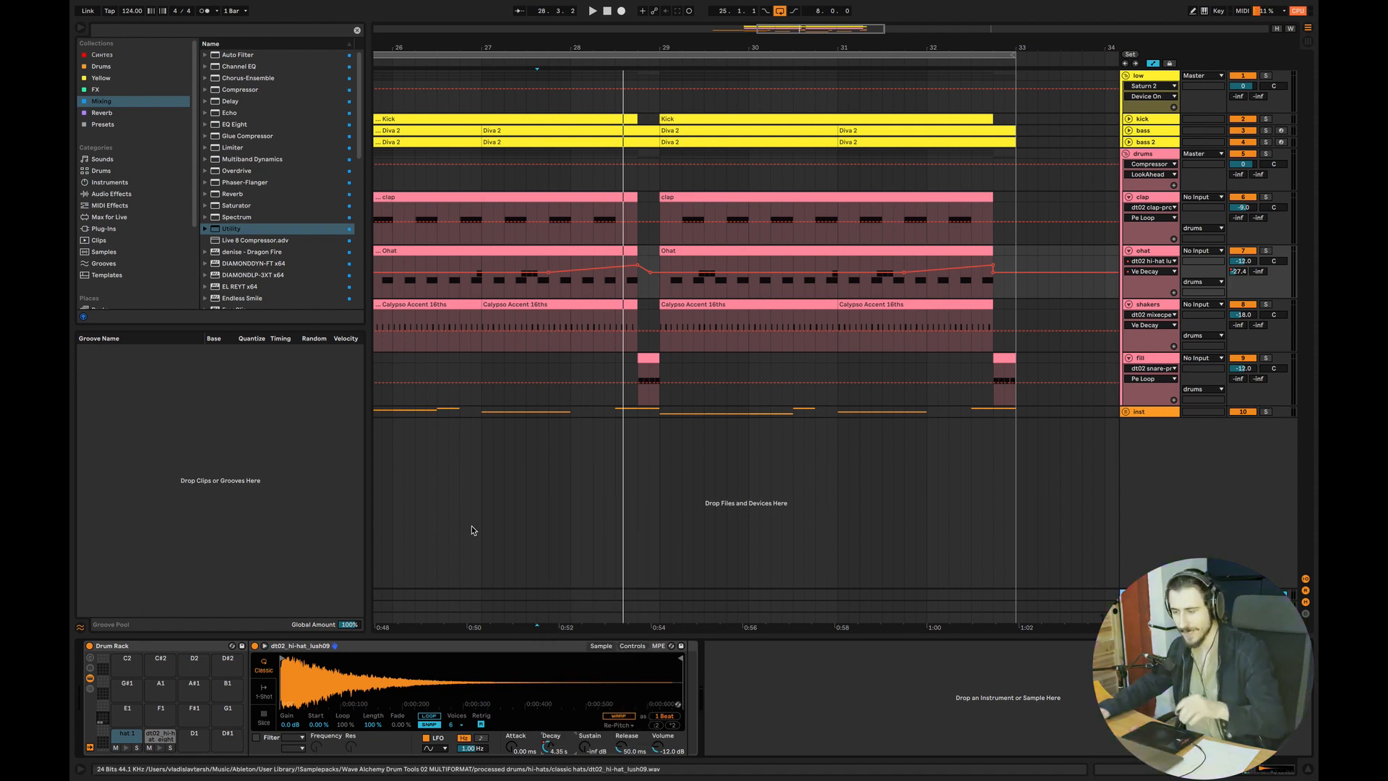
Solo the ohat track and play it from bar 27 to hear the decay automation
{"action": "left_click", "coordinate": [1267, 251]}
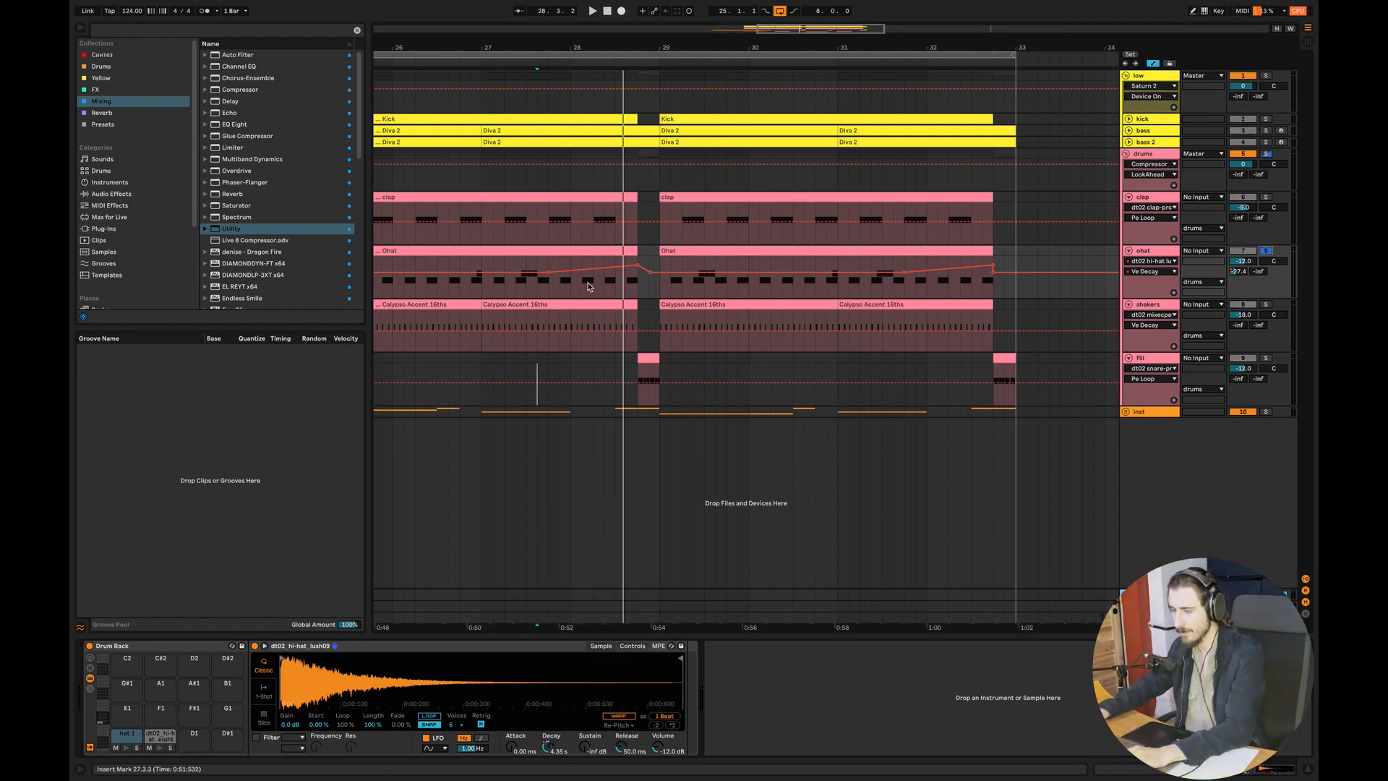
{"action": "left_click", "coordinate": [483, 289]}
{"action": "key", "text": "space"}
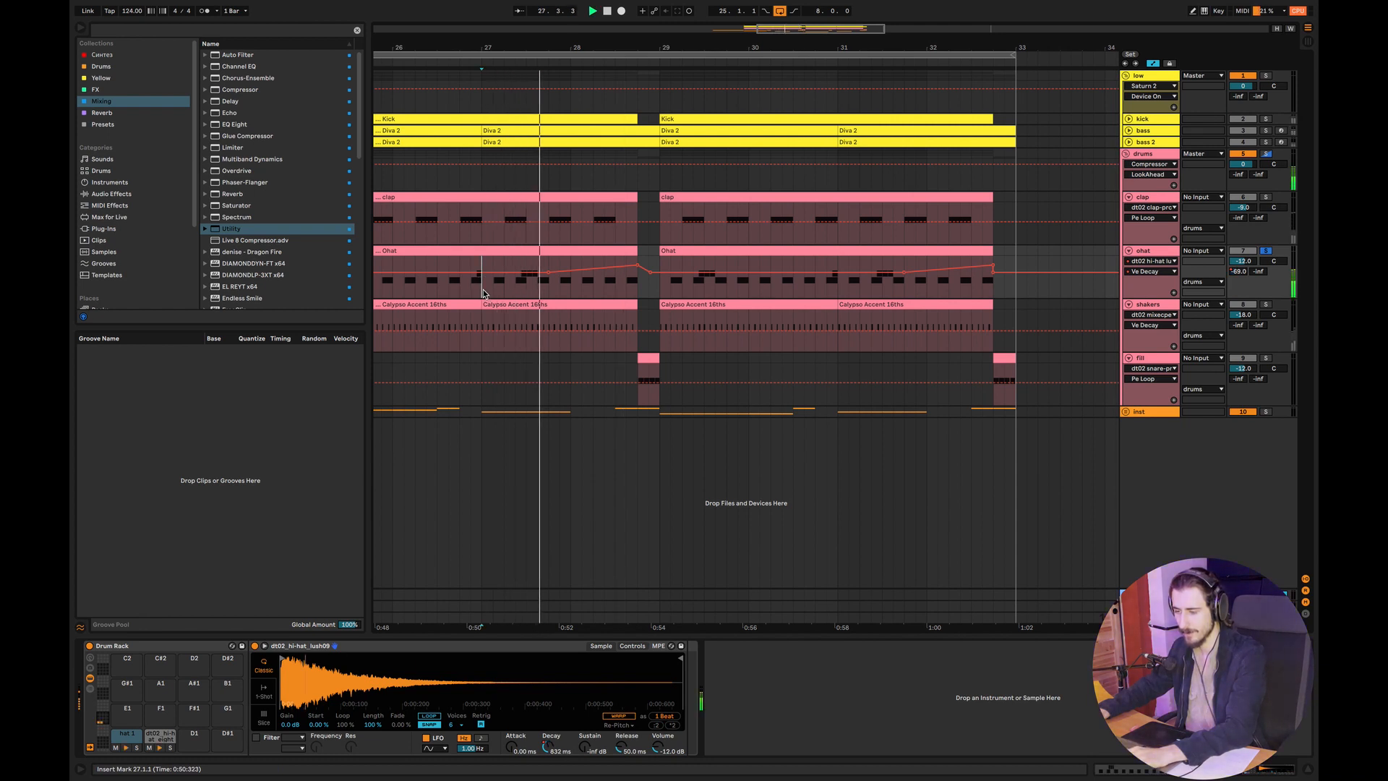